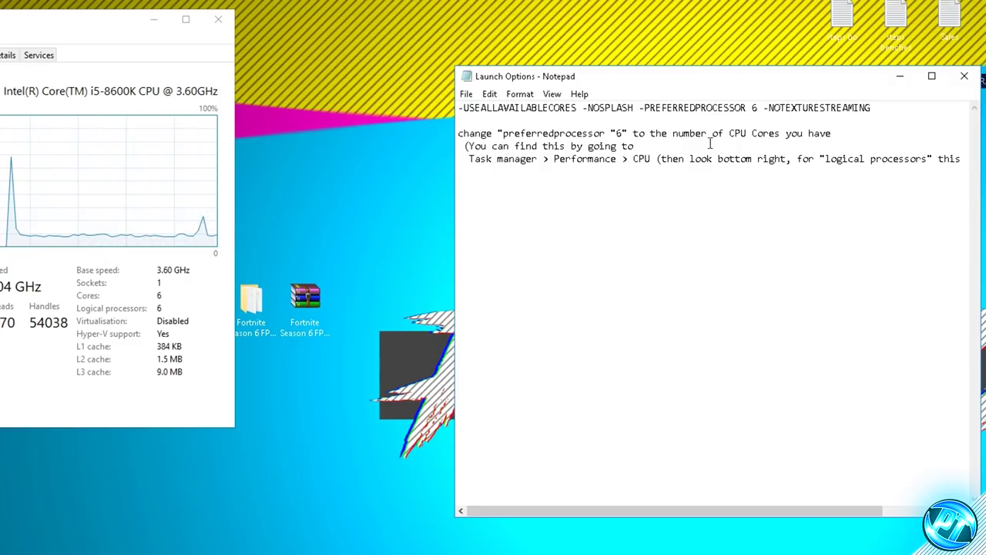
# Set the PREFERREDPROCESSOR value to 6 in Launch Options, copy the whole launch options line, and close the file without saving
pyautogui.doubleClick(755, 108)
pyautogui.write('6')
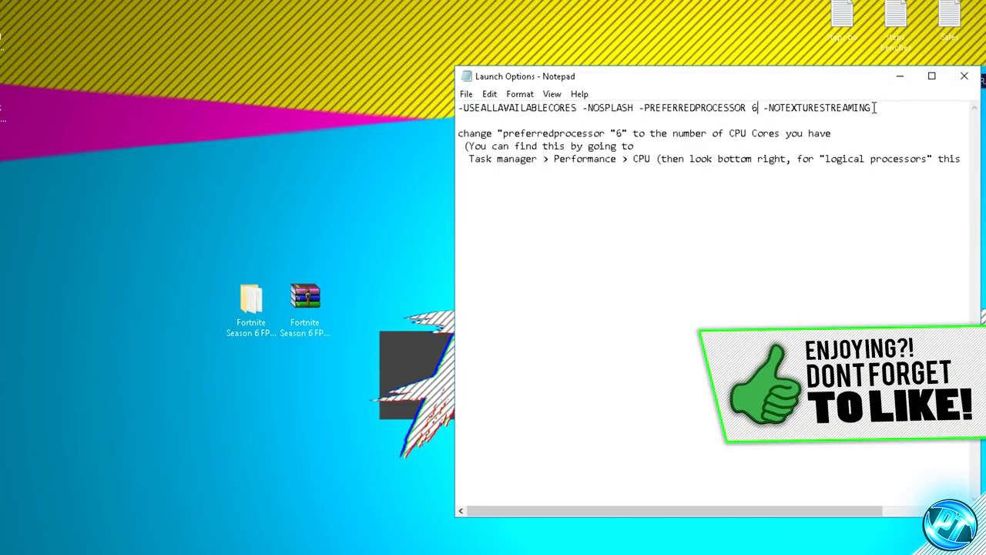
pyautogui.moveTo(871, 109); pyautogui.dragTo(465, 108)
pyautogui.click(487, 100)
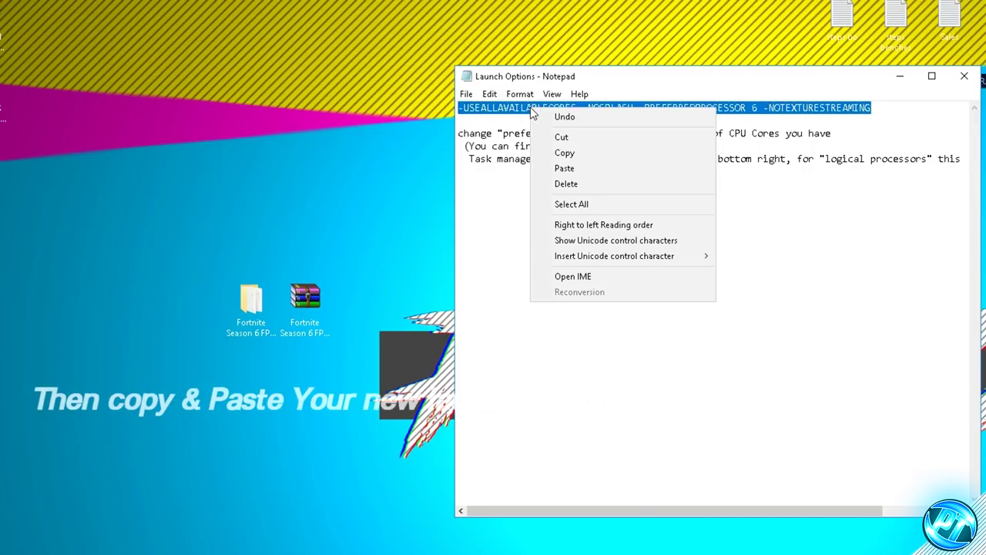
pyautogui.click(568, 151)
pyautogui.hotkey('alt', 'F4')
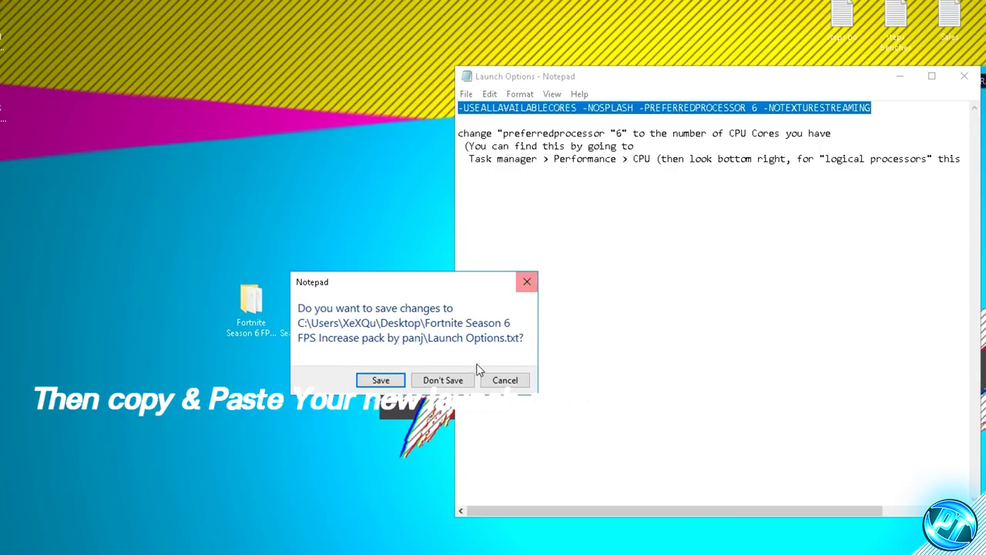
pyautogui.click(444, 379)
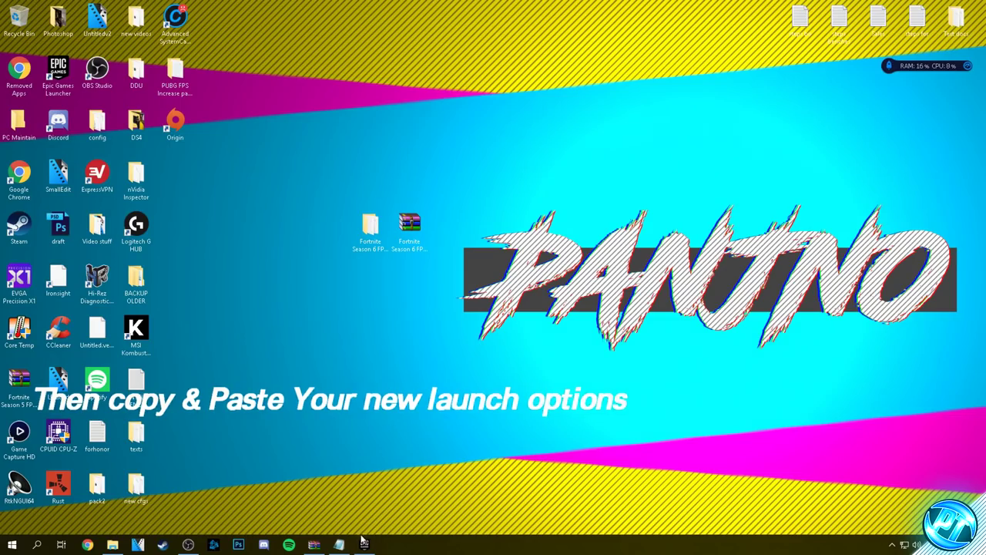
# Switch to the Epic Games Launcher, paste the copied launch options into Fortnite's Additional Command Line Arguments, and minimize the launcher
pyautogui.click(364, 544)
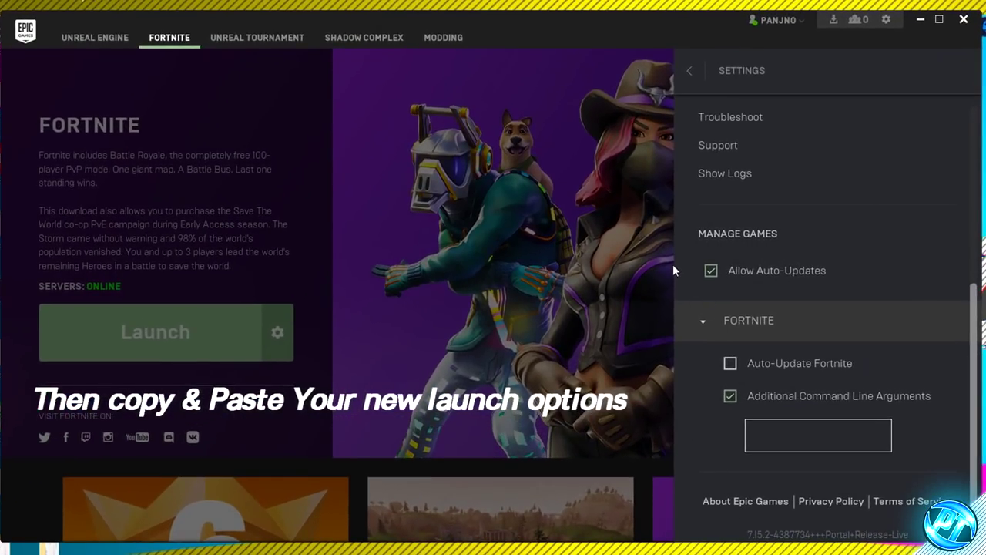
pyautogui.rightClick(770, 434)
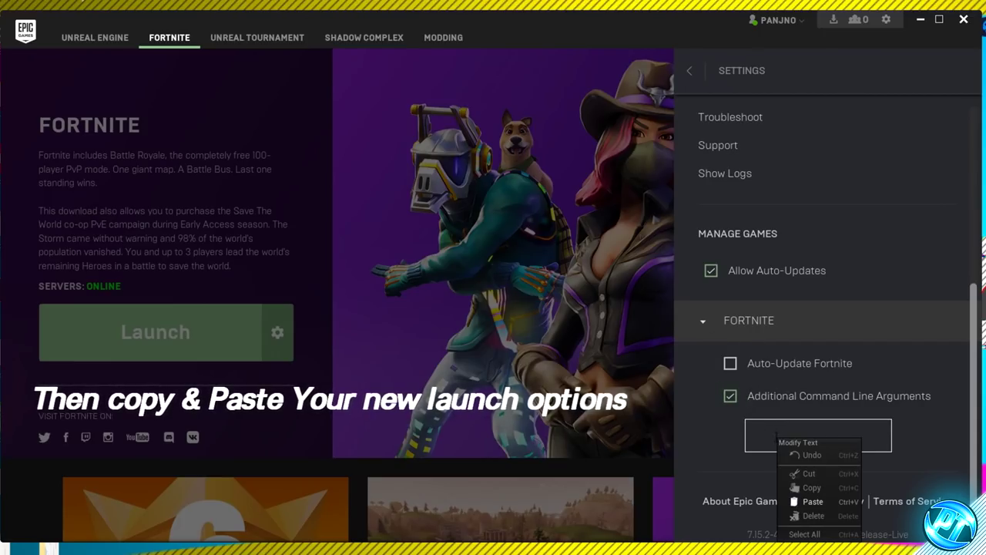
pyautogui.click(810, 502)
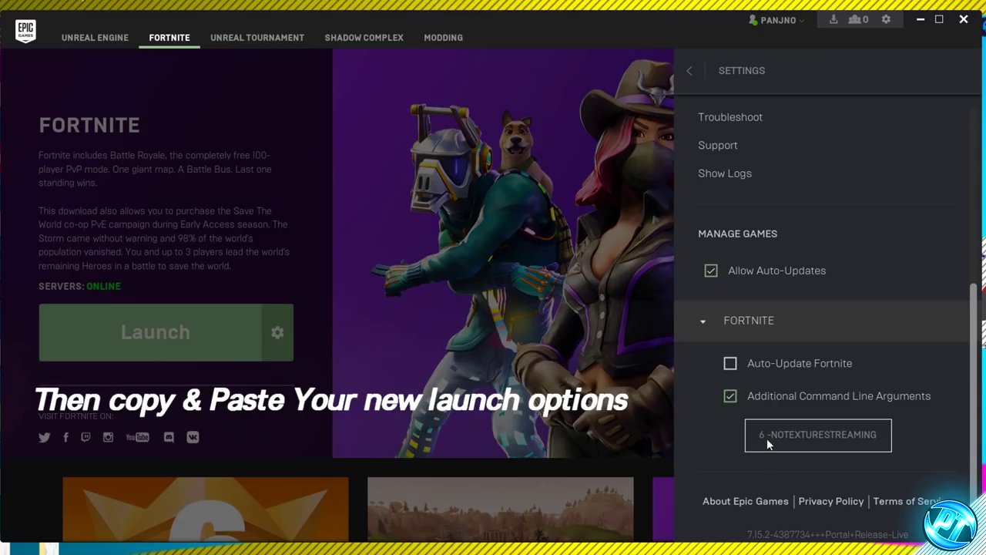
pyautogui.click(706, 327)
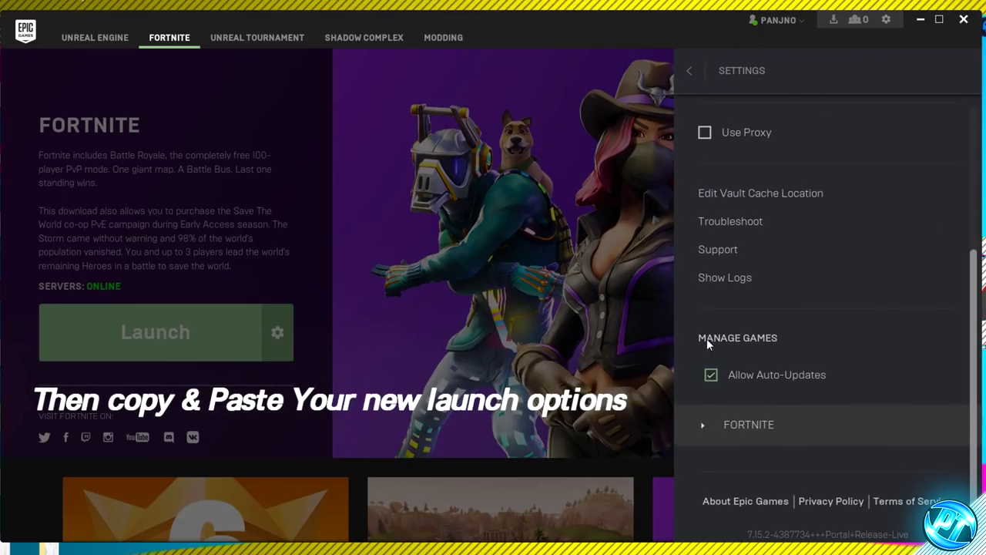
pyautogui.click(704, 429)
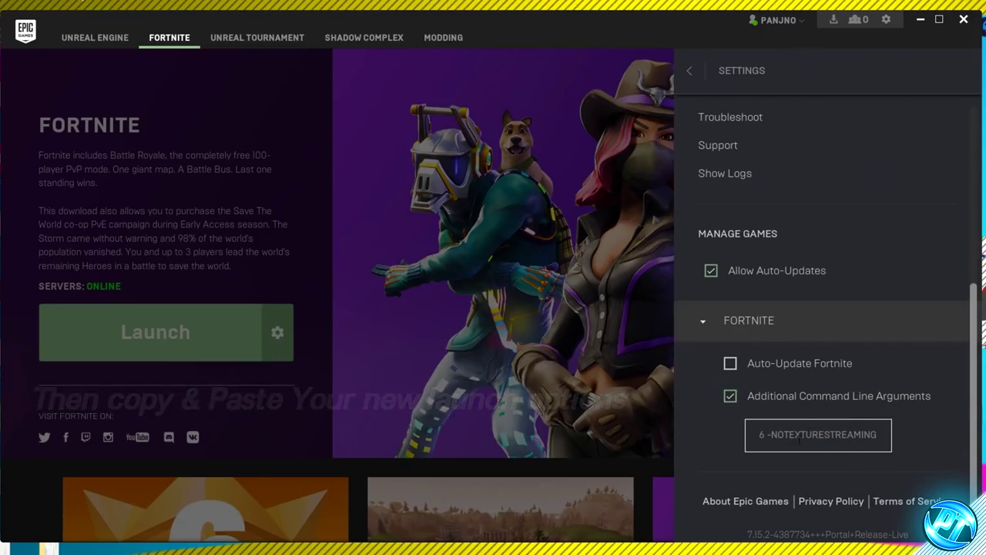
pyautogui.click(717, 82)
pyautogui.click(722, 72)
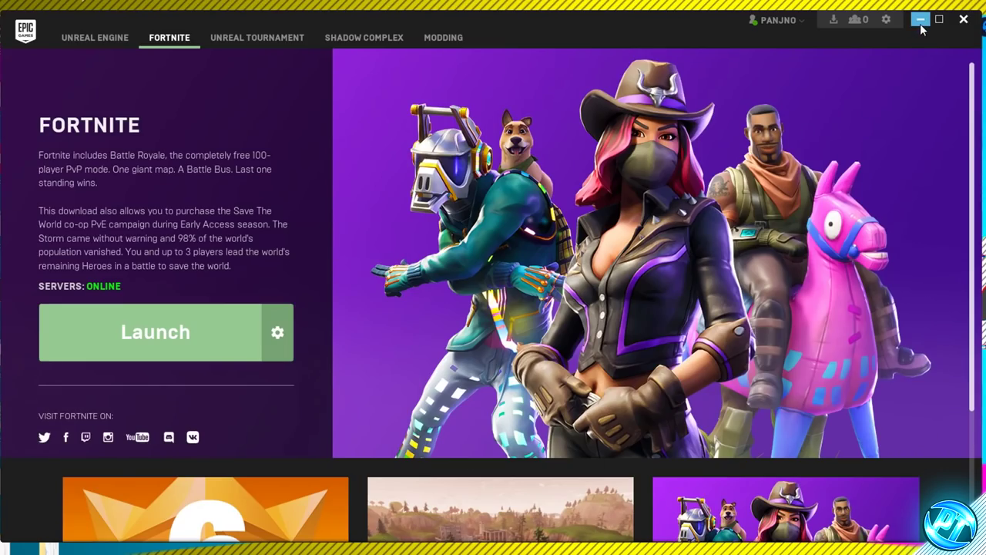
pyautogui.click(920, 20)
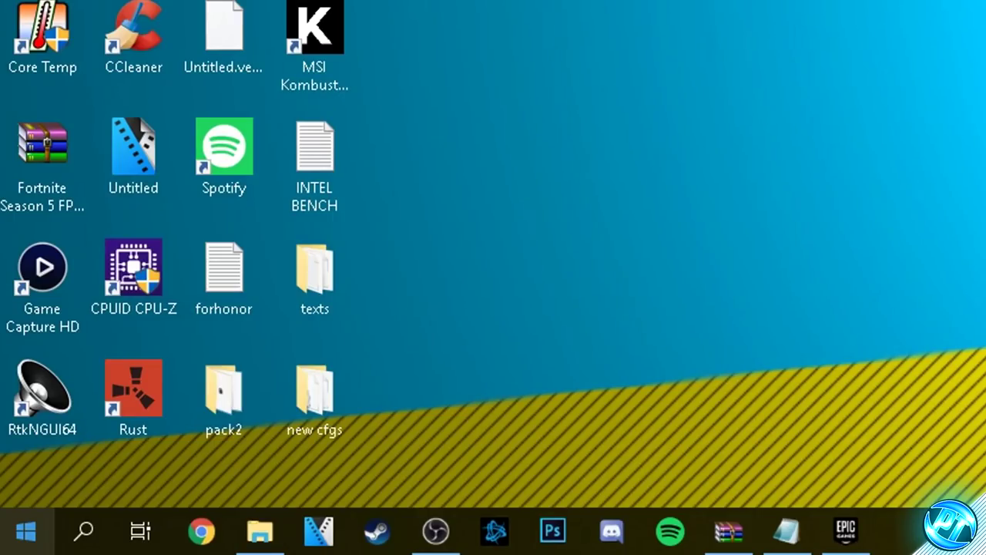
# Open the %appdata% location and go to the Local folder inside AppData
pyautogui.press('super')
pyautogui.write('%appdata%')
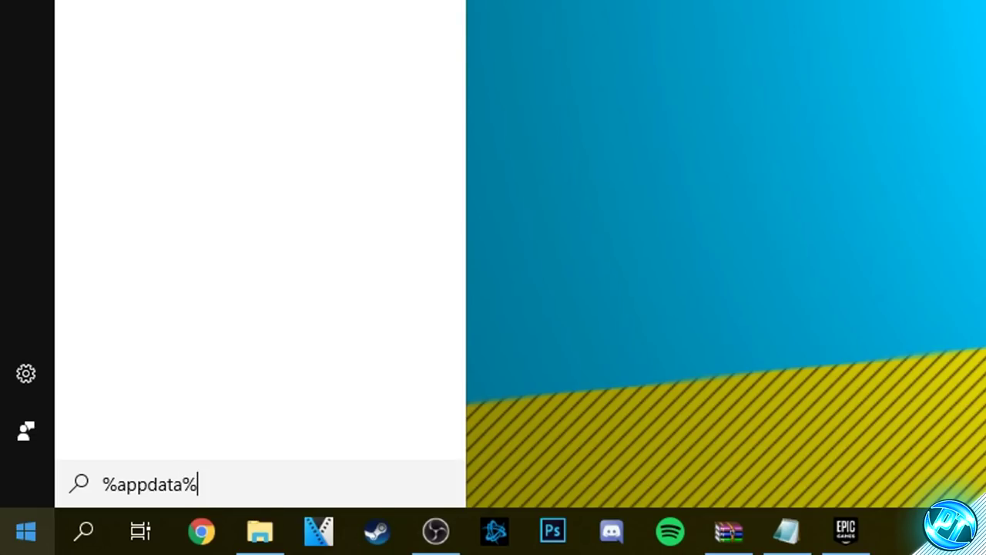
pyautogui.press('Return')
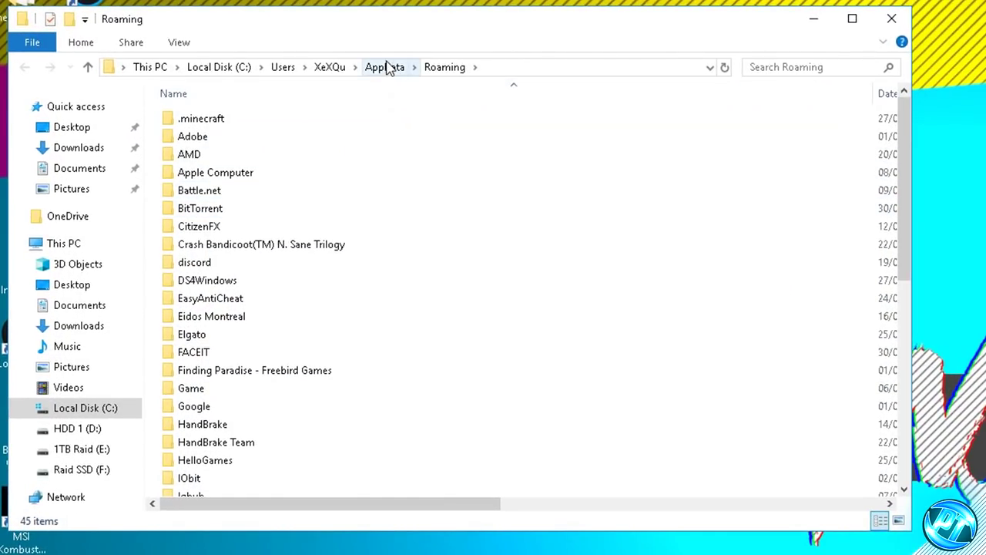
pyautogui.click(384, 68)
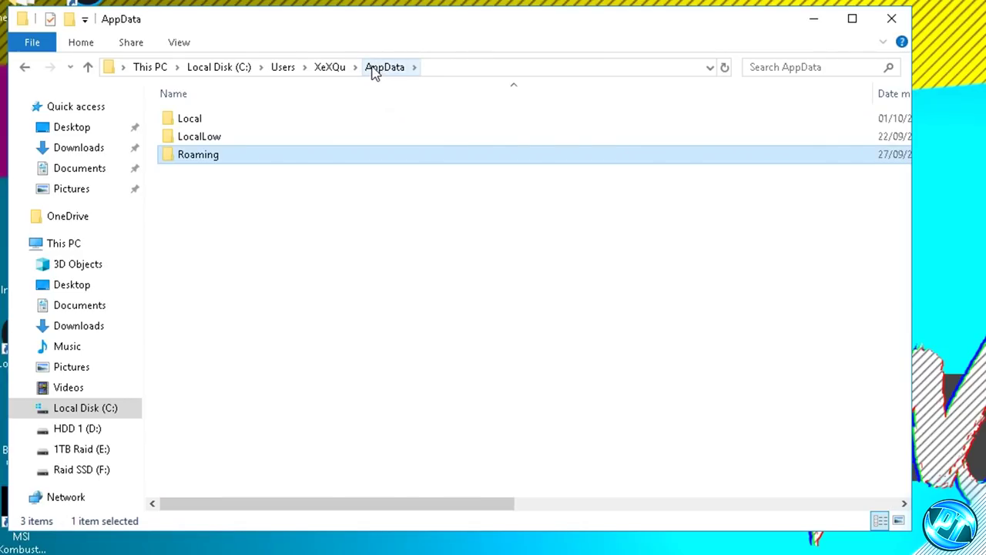
pyautogui.doubleClick(202, 119)
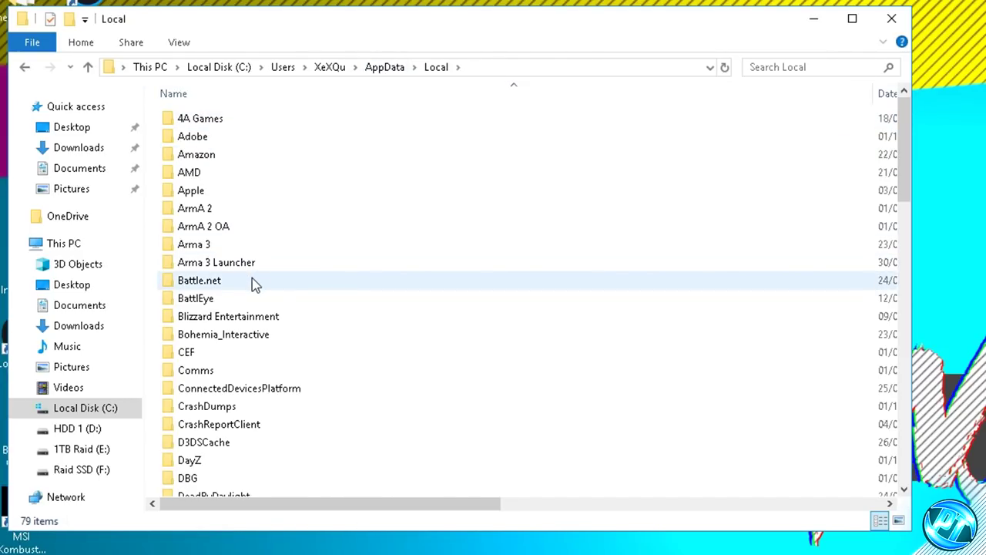
# Open the Config folder inside FortniteGame > Saved
pyautogui.scroll(-5, 249, 308)
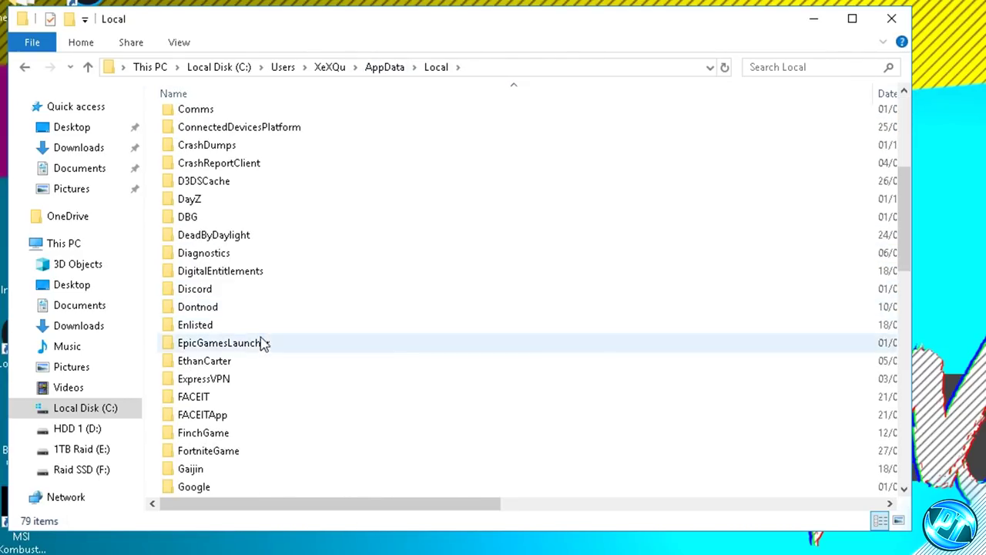
pyautogui.scroll(-2, 237, 348)
pyautogui.click(243, 344)
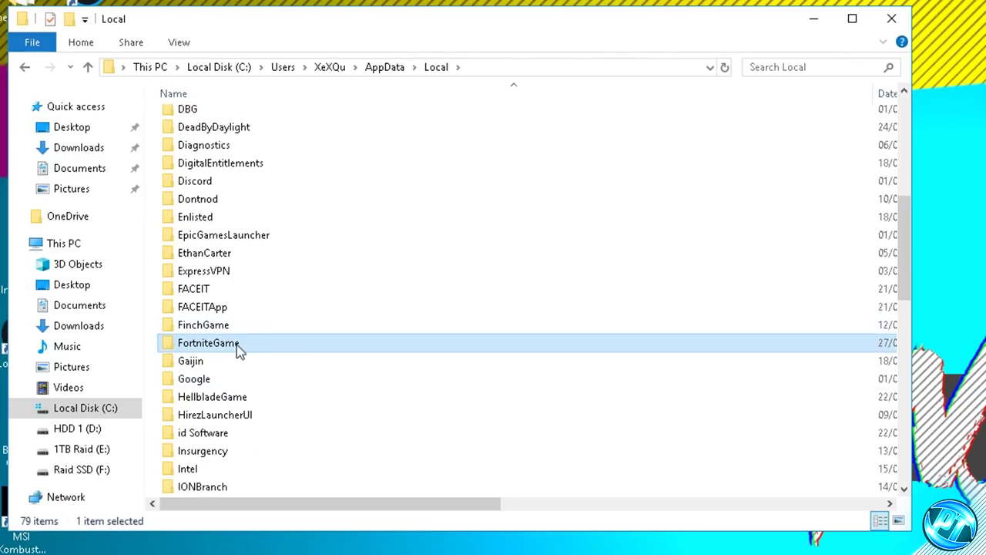
pyautogui.doubleClick(254, 348)
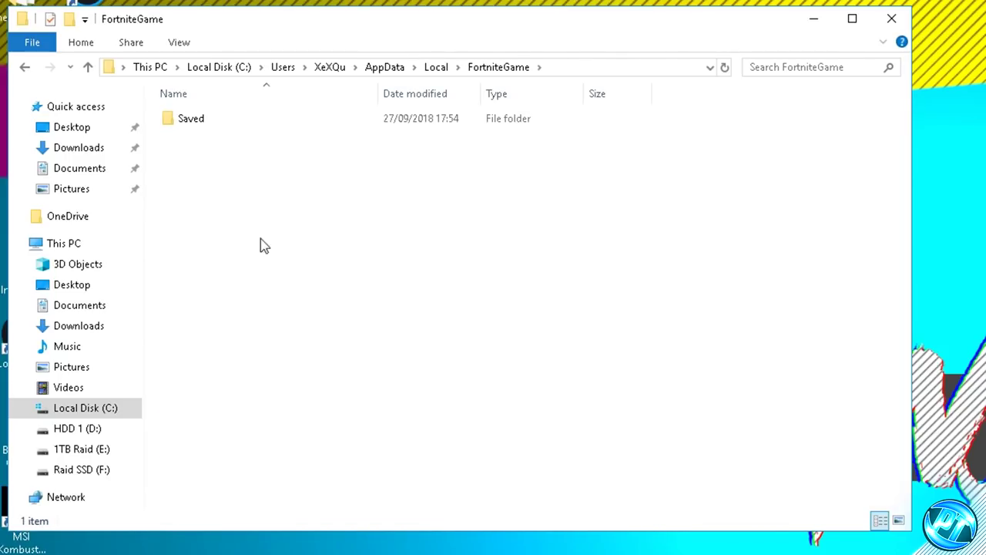
pyautogui.doubleClick(223, 124)
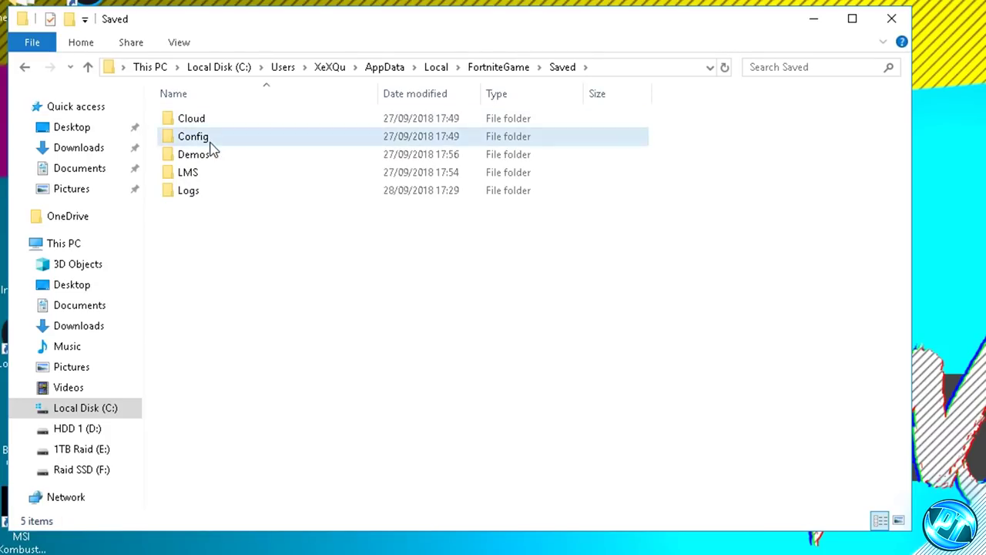
pyautogui.doubleClick(210, 140)
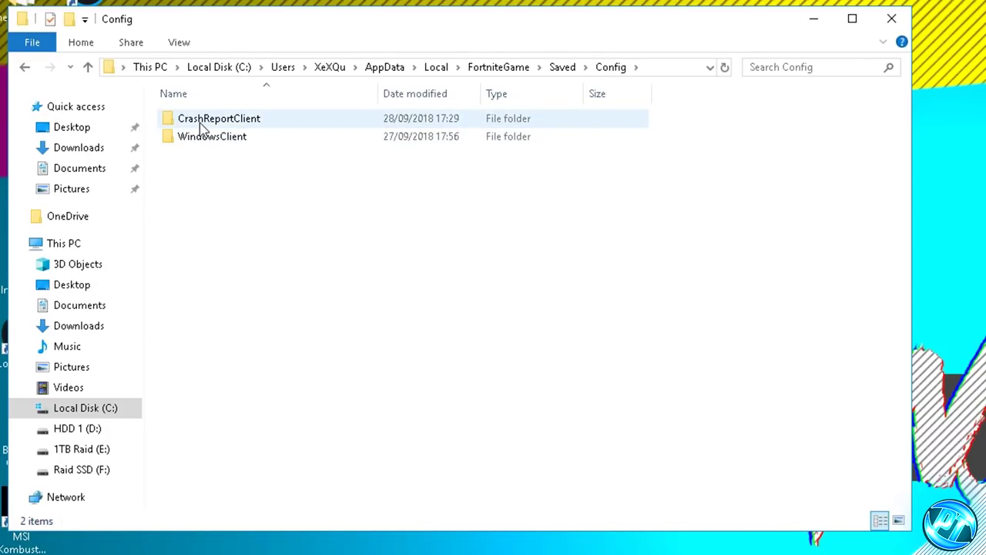
# Delete all the UE4CC-Windows crash dump folders in the CrashReportClient folder
pyautogui.doubleClick(241, 127)
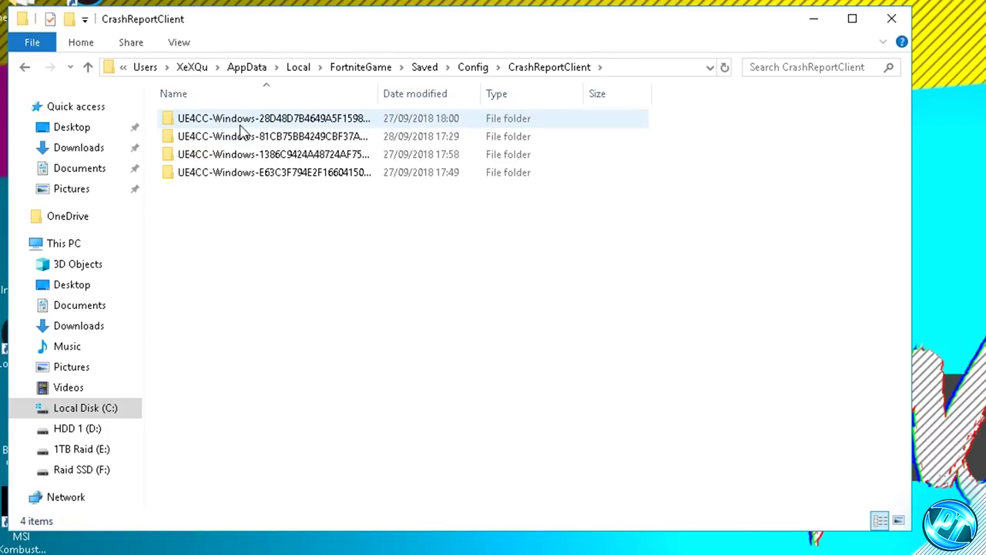
pyautogui.moveTo(162, 116); pyautogui.dragTo(352, 374)
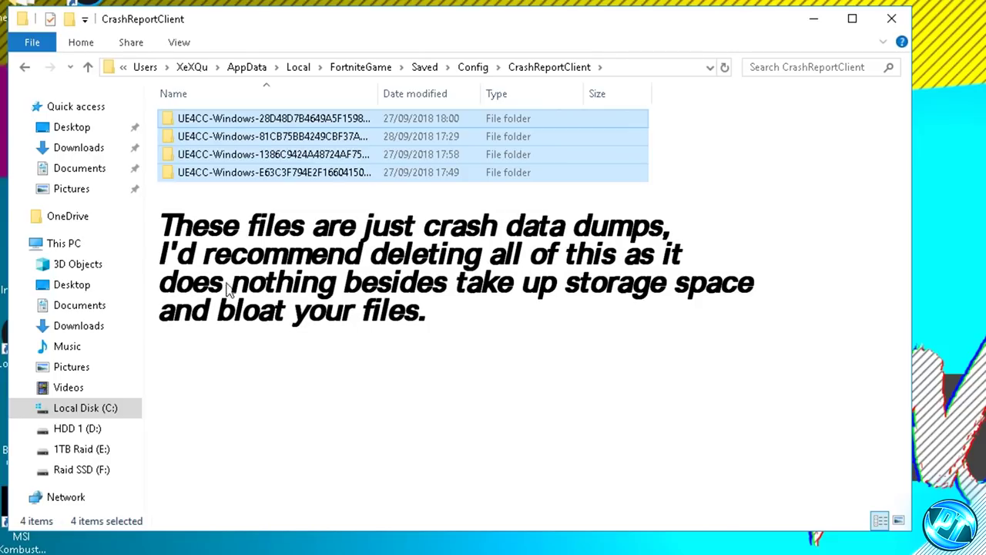
pyautogui.rightClick(307, 177)
pyautogui.click(347, 525)
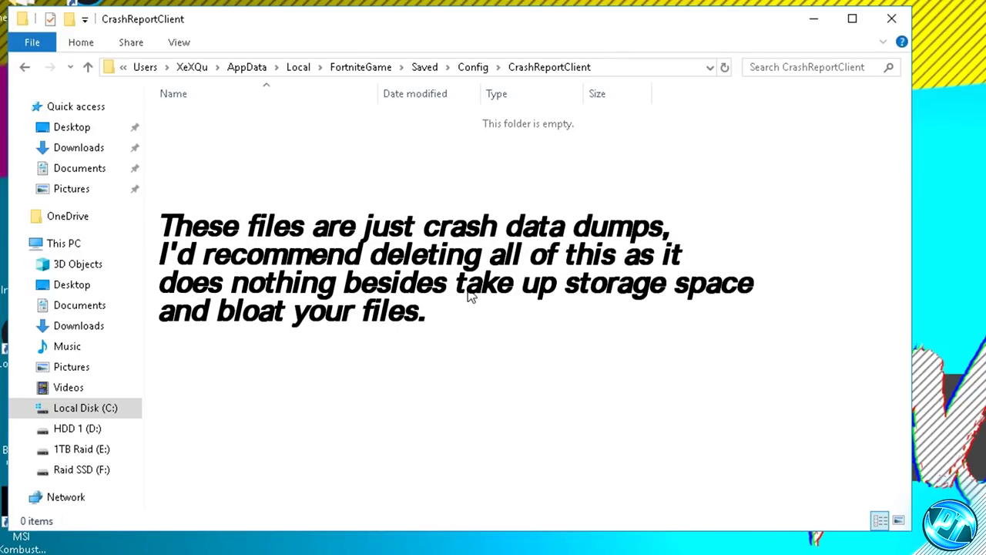
# Return to Fortnite's Config folder and open the WindowsClient folder
pyautogui.press('BackSpace')
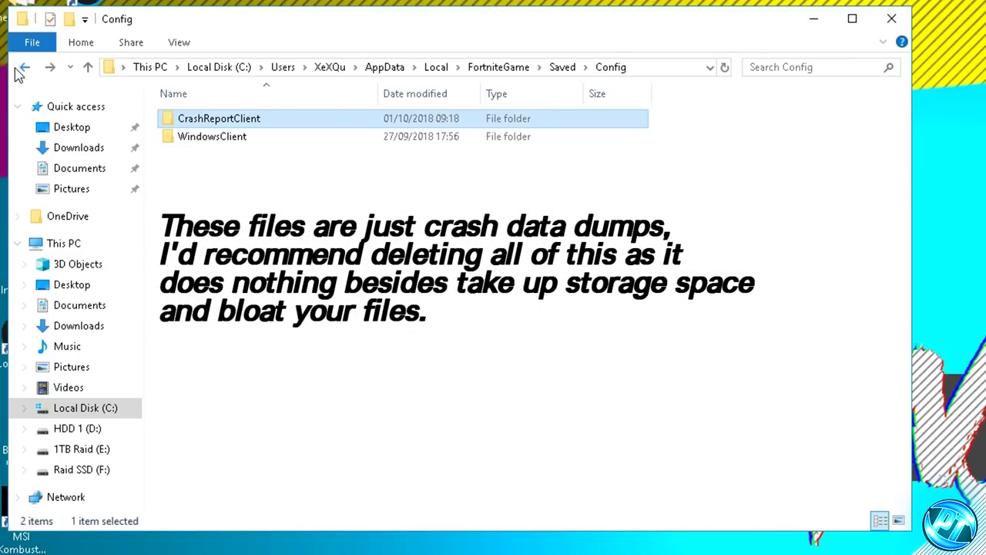
pyautogui.press('BackSpace')
pyautogui.doubleClick(193, 145)
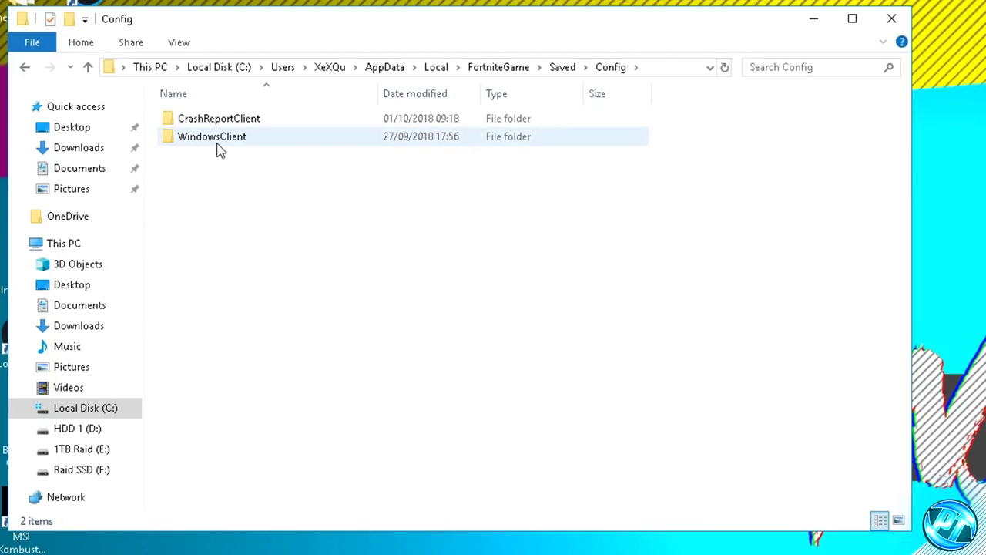
pyautogui.doubleClick(223, 145)
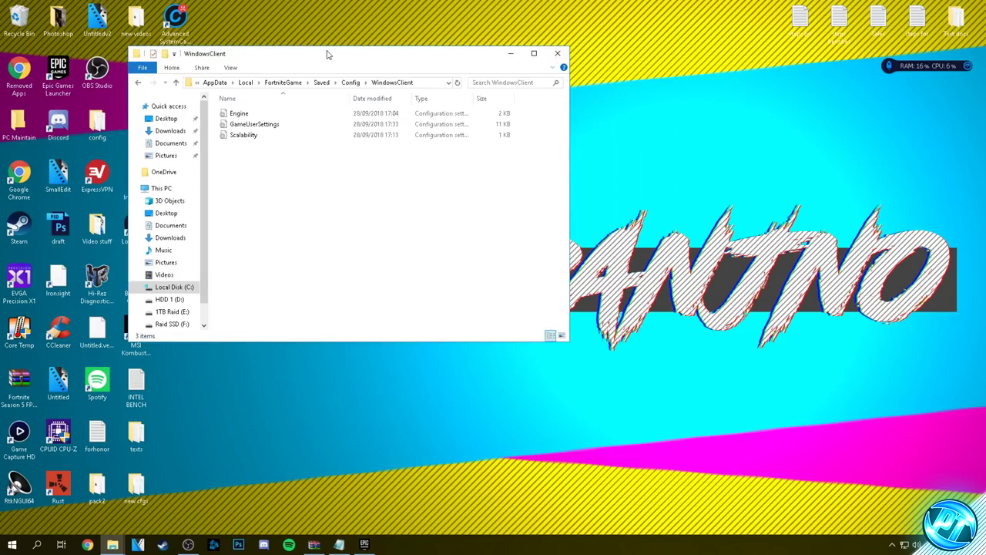
# Move the WindowsClient window aside and open the Config folder of the Fortnite Season 6 FPS Increase pack
pyautogui.moveTo(329, 53); pyautogui.dragTo(734, 102)
pyautogui.doubleClick(370, 221)
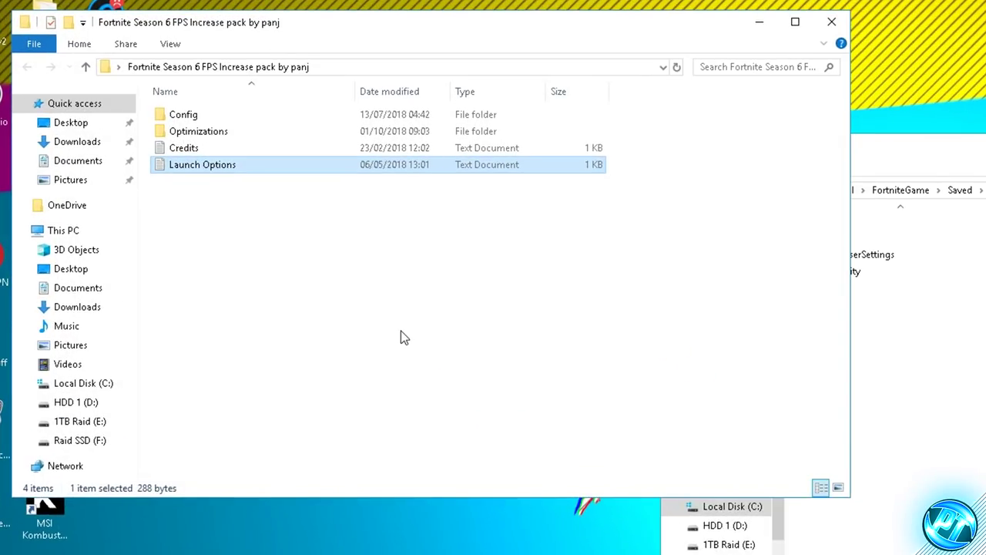
pyautogui.doubleClick(189, 116)
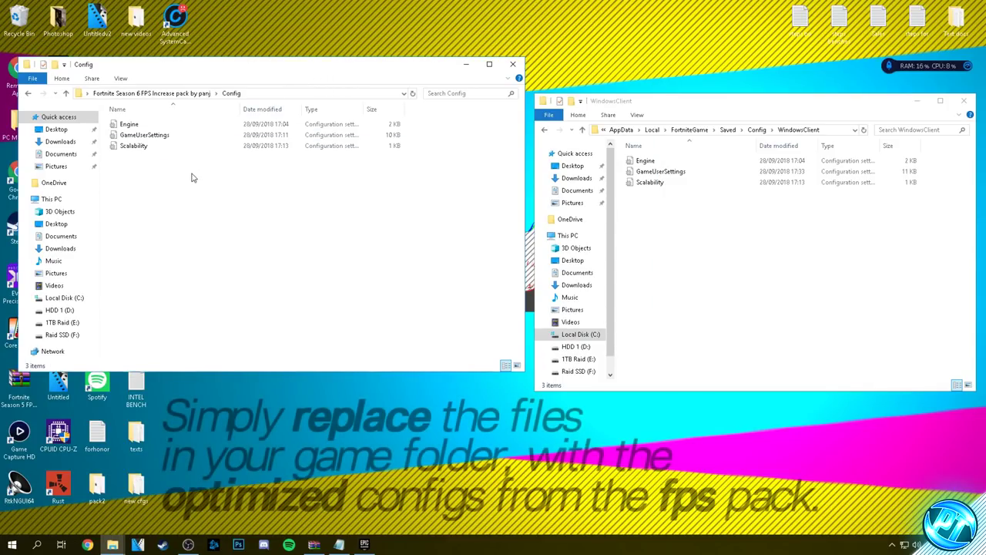
# Move Engine, GameUserSettings and Scalability from the pack's Config folder into WindowsClient, replacing the existing files, and close both folder windows
pyautogui.moveTo(193, 183); pyautogui.dragTo(144, 120)
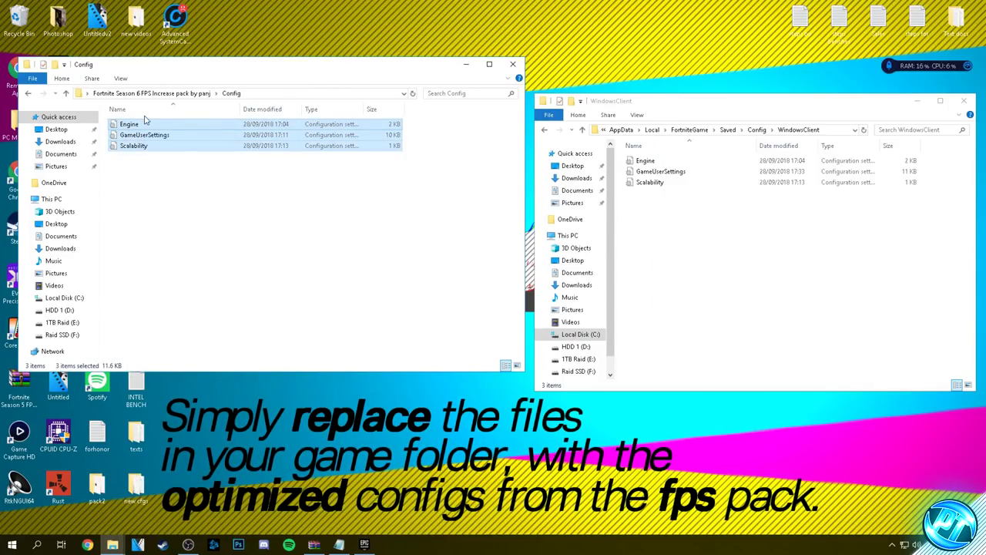
pyautogui.moveTo(146, 144); pyautogui.dragTo(724, 247)
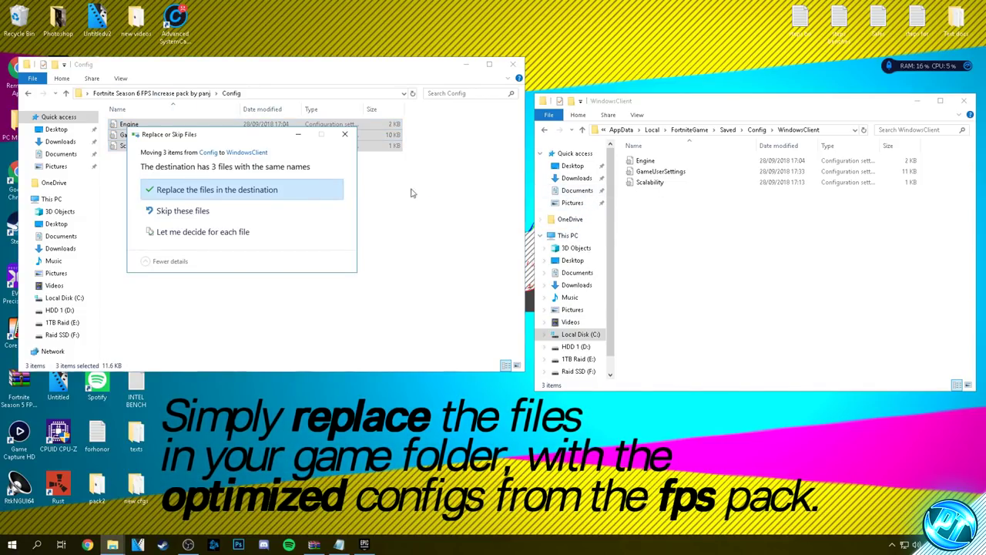
pyautogui.click(216, 191)
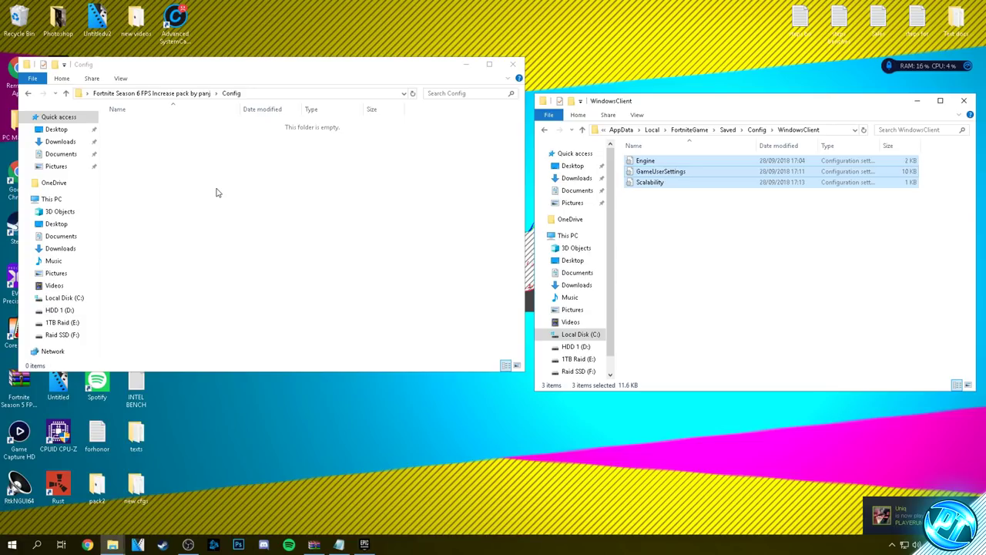
pyautogui.click(513, 64)
pyautogui.click(965, 103)
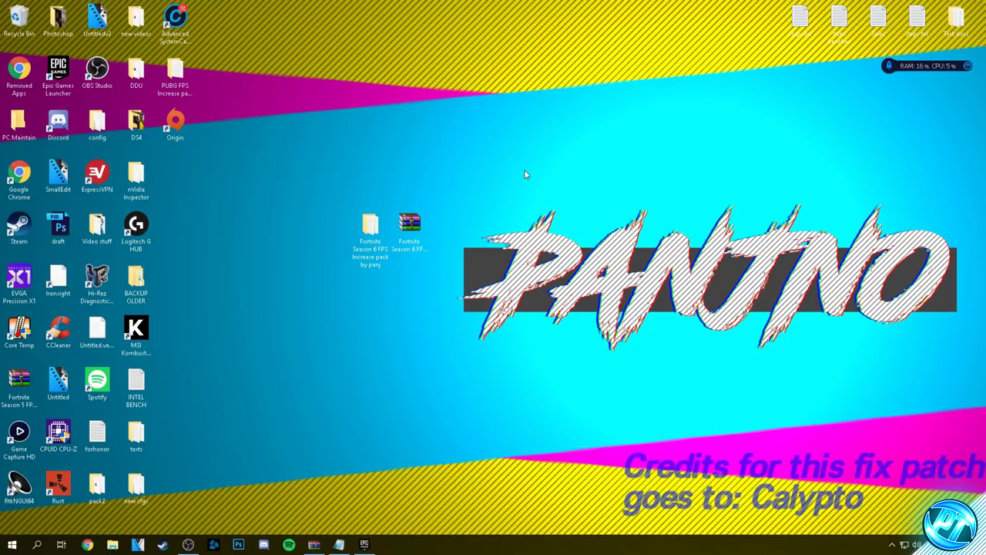
# Open the FortniteProcessPriority-master folder inside the FPS pack's Optimizations folder
pyautogui.doubleClick(370, 223)
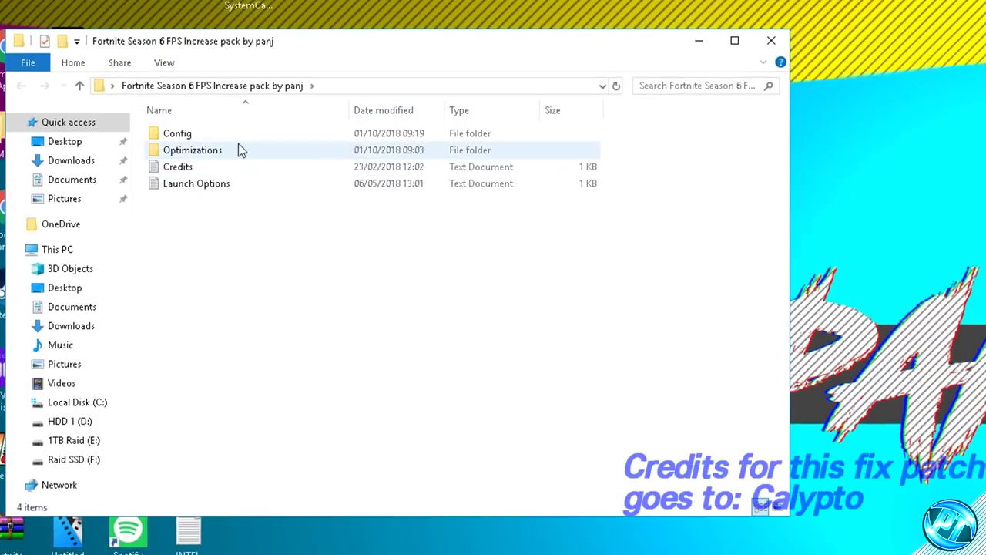
pyautogui.doubleClick(154, 137)
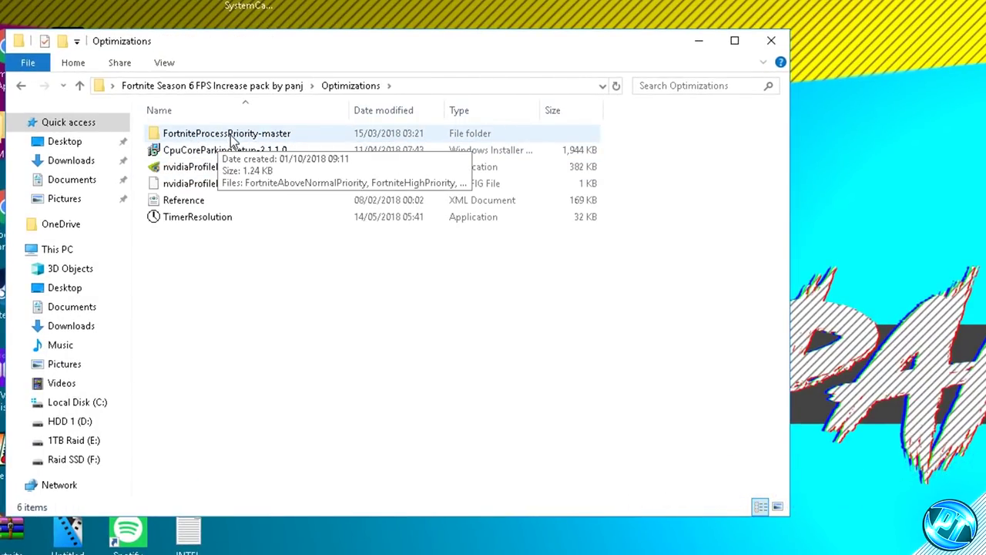
pyautogui.doubleClick(231, 138)
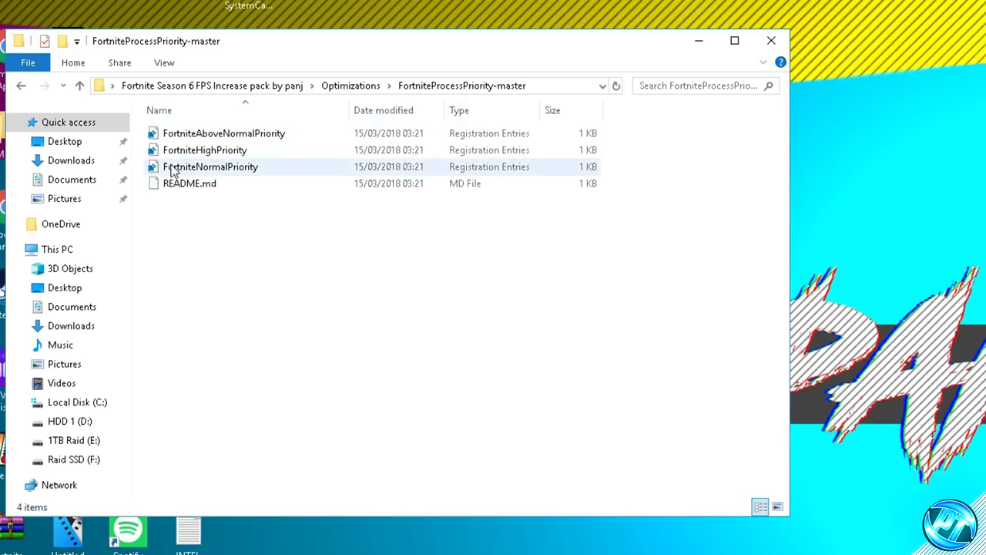
pyautogui.moveTo(134, 127); pyautogui.dragTo(195, 193)
pyautogui.click(218, 224)
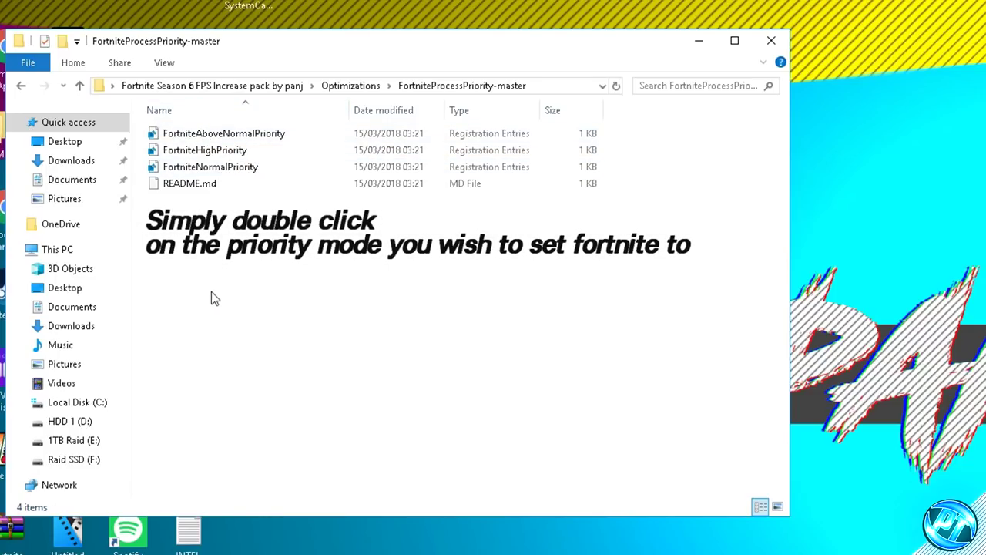
pyautogui.click(241, 174)
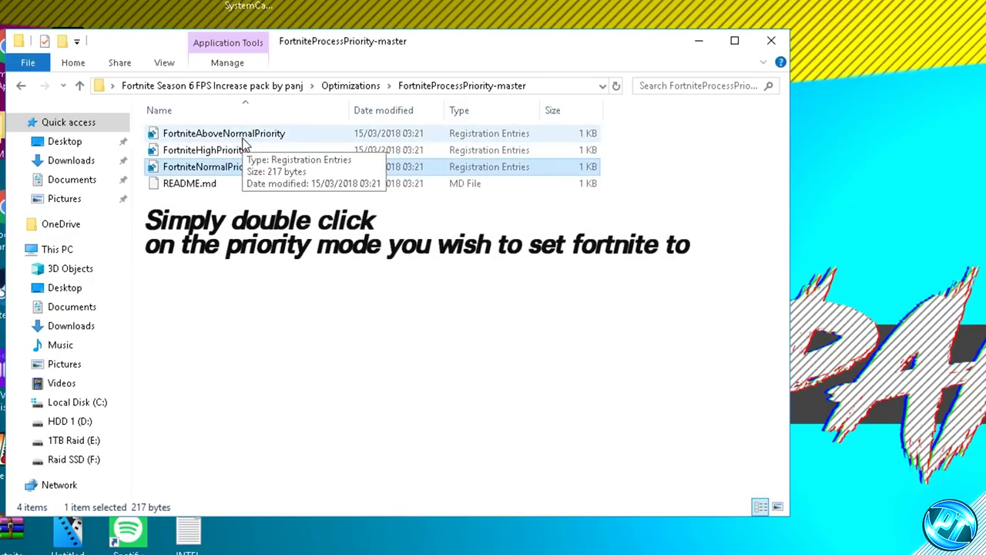
pyautogui.doubleClick(236, 152)
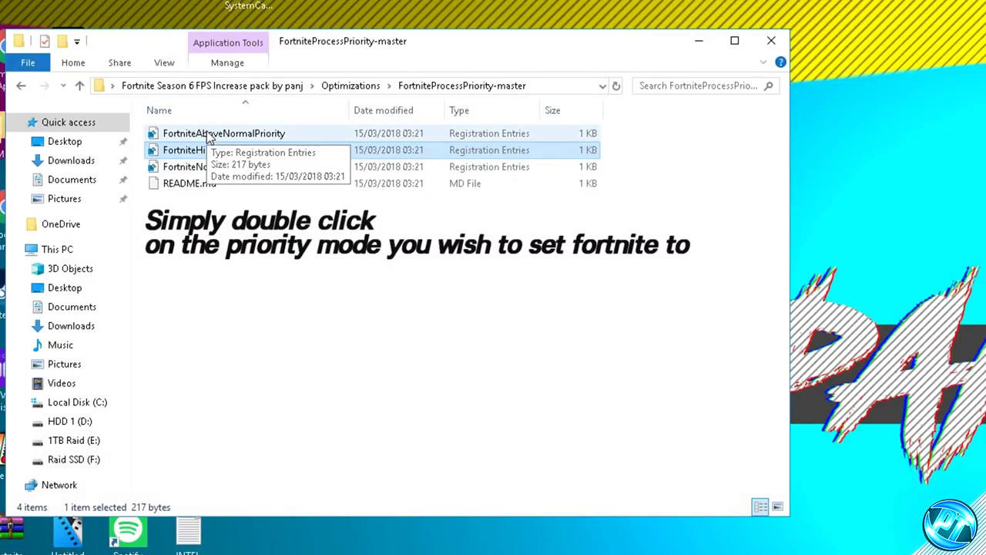
pyautogui.doubleClick(245, 136)
pyautogui.doubleClick(239, 153)
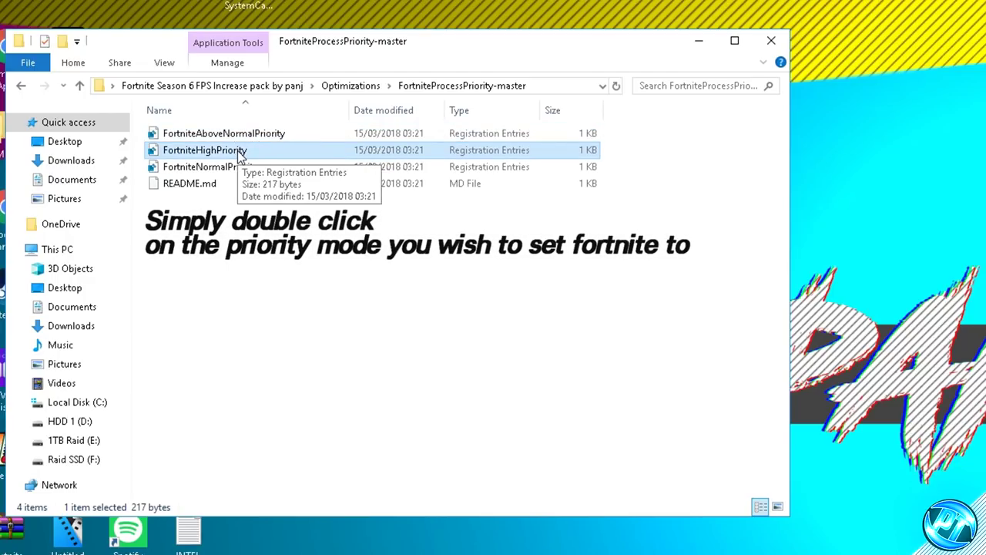
# Add the FortniteHighPriority registration file to the registry and close the FortniteProcessPriority-master folder
pyautogui.doubleClick(229, 153)
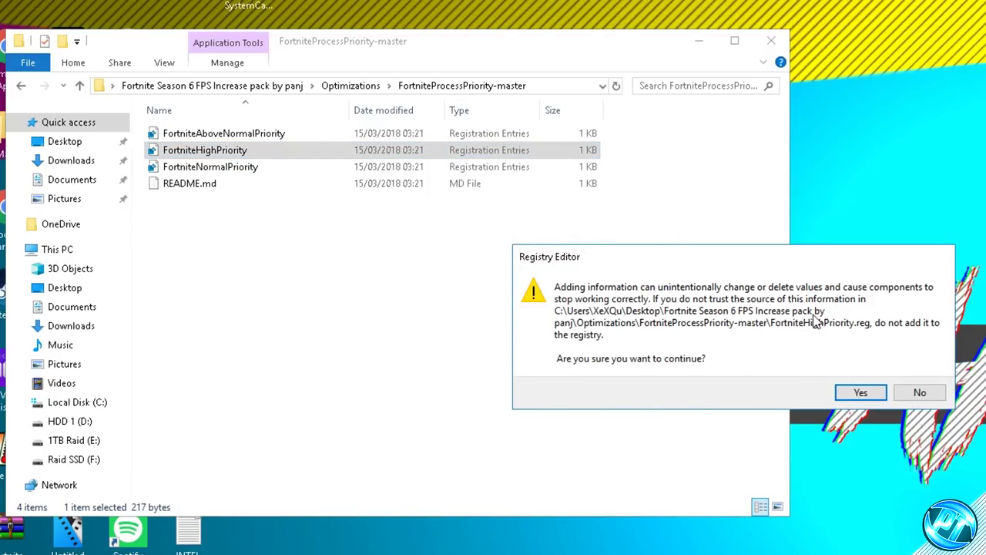
pyautogui.click(861, 392)
pyautogui.click(910, 372)
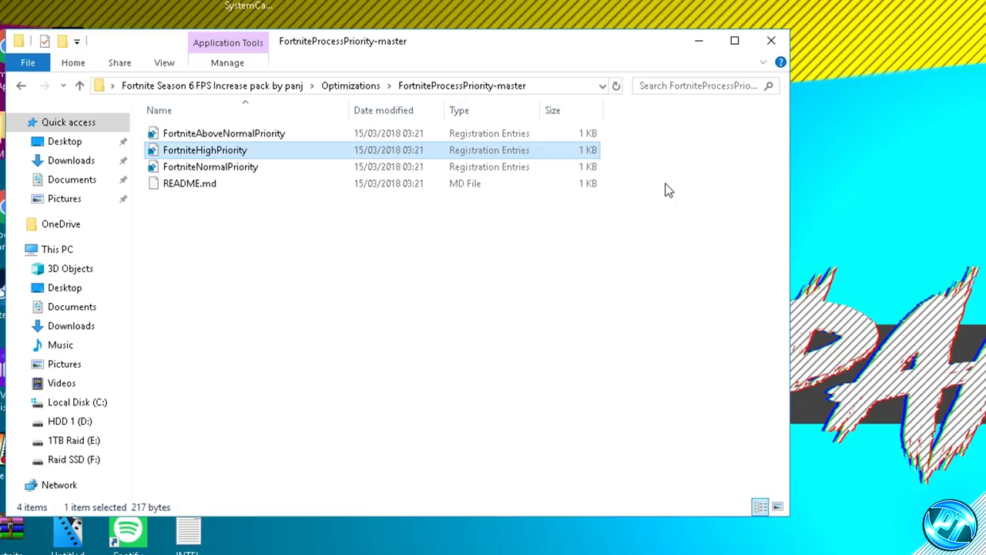
pyautogui.click(247, 166)
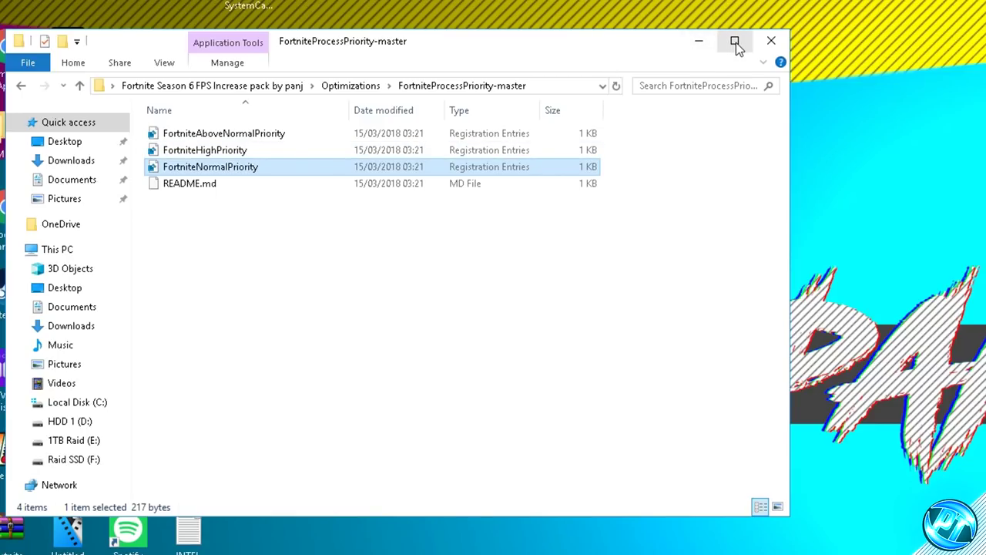
pyautogui.click(759, 44)
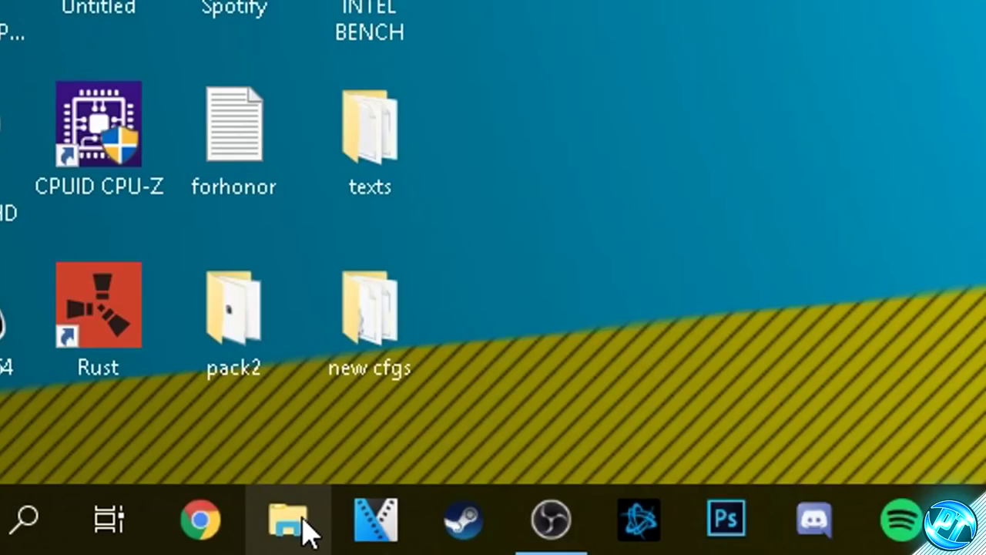
# Open a new file window and go to the Epic Games folder inside Program Files on Local Disk (C:)
pyautogui.click(302, 520)
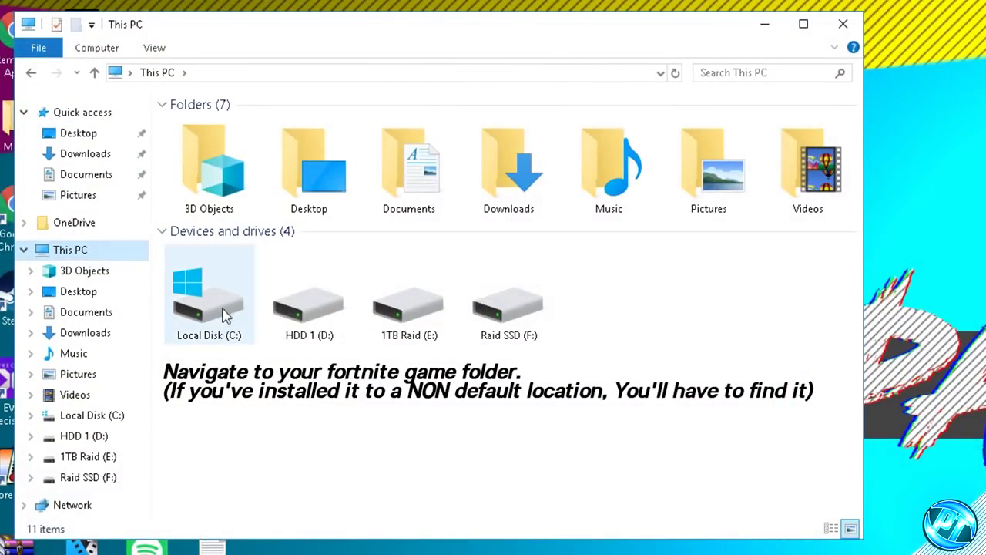
pyautogui.click(310, 452)
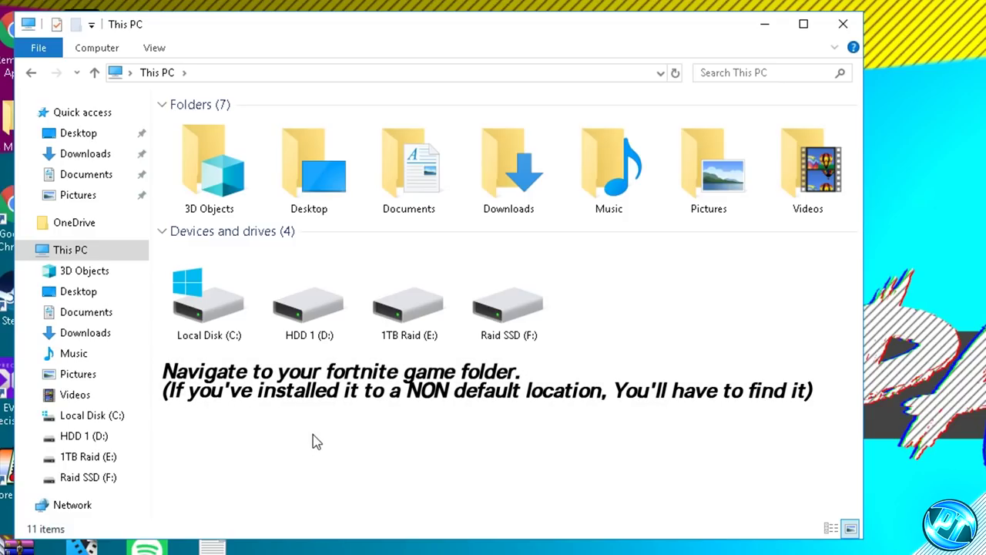
pyautogui.doubleClick(206, 304)
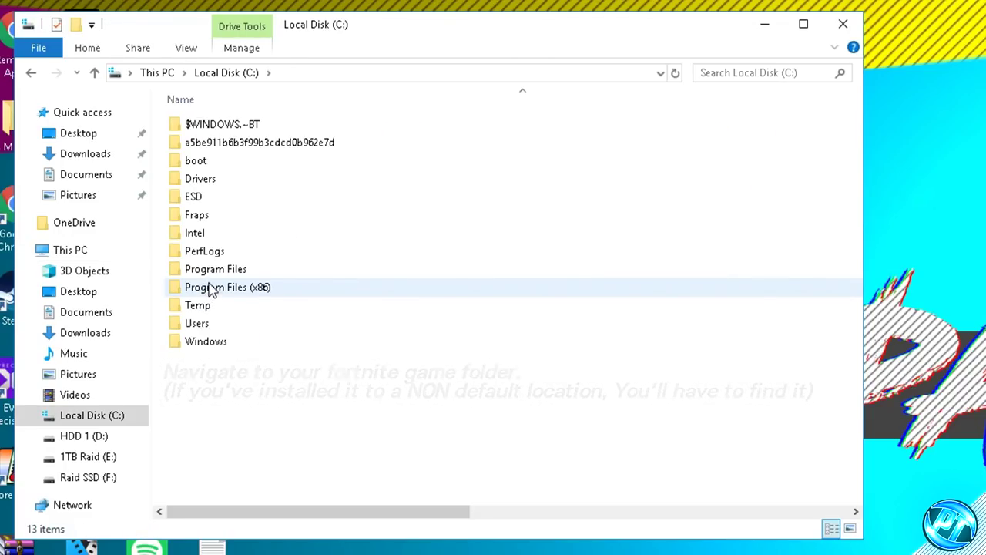
pyautogui.doubleClick(273, 271)
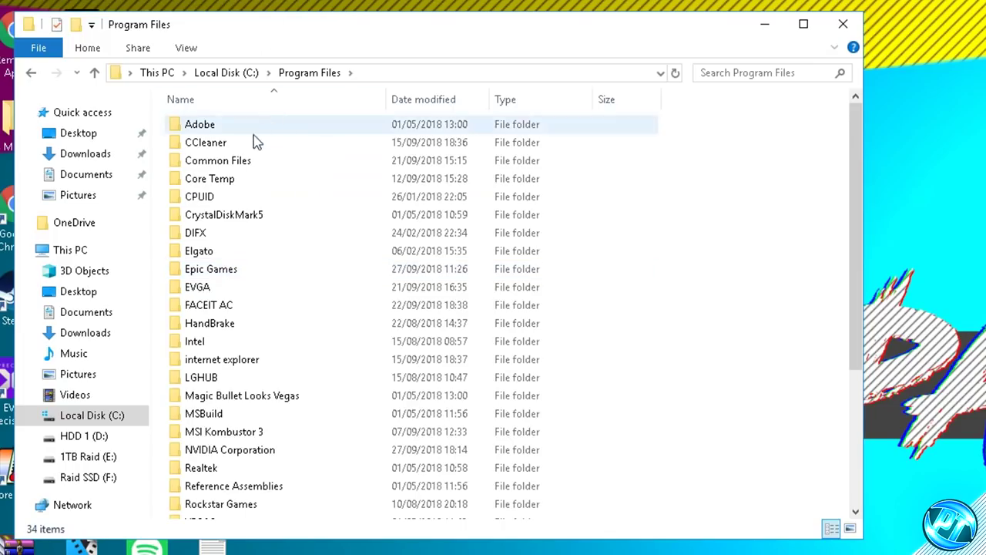
pyautogui.doubleClick(233, 271)
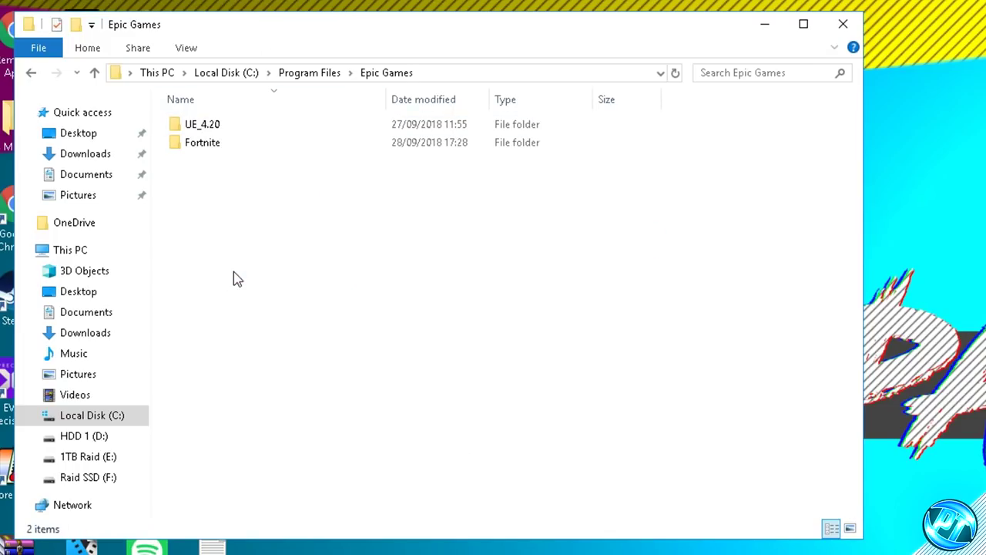
# Go through the Fortnite, FortniteGame and Binaries folders to Win64 and find the FortniteClient-Win64-Shipping application
pyautogui.doubleClick(221, 146)
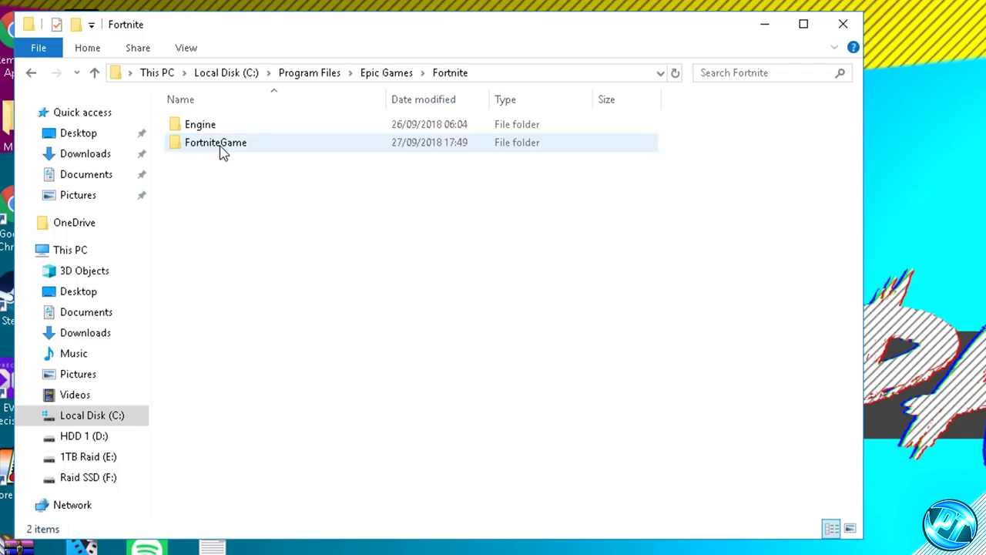
pyautogui.doubleClick(255, 146)
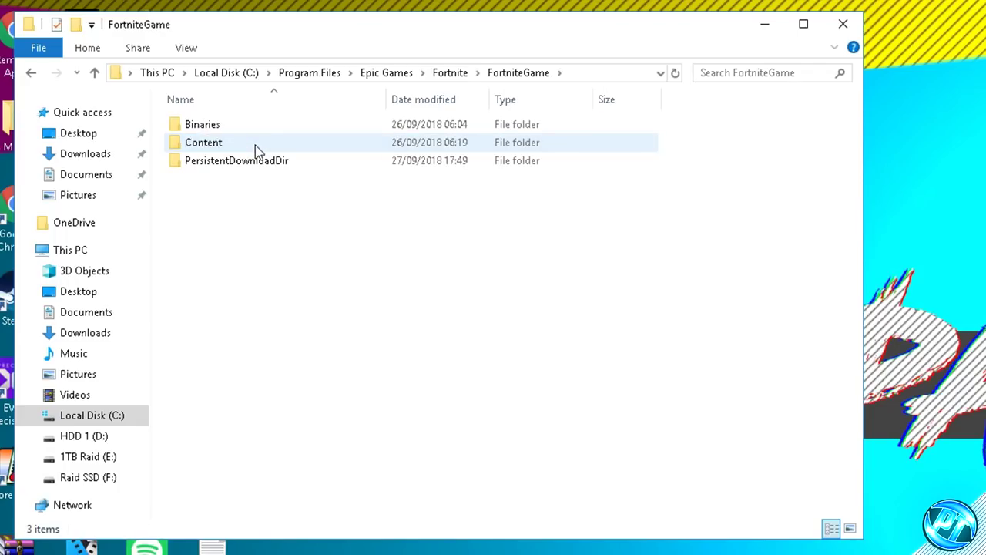
pyautogui.doubleClick(245, 126)
pyautogui.doubleClick(227, 143)
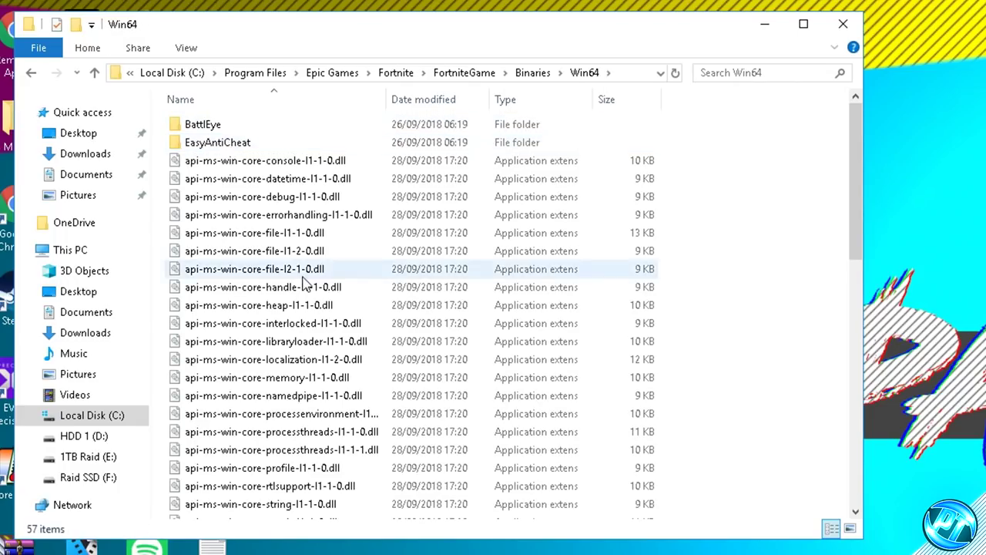
pyautogui.scroll(-12, 305, 285)
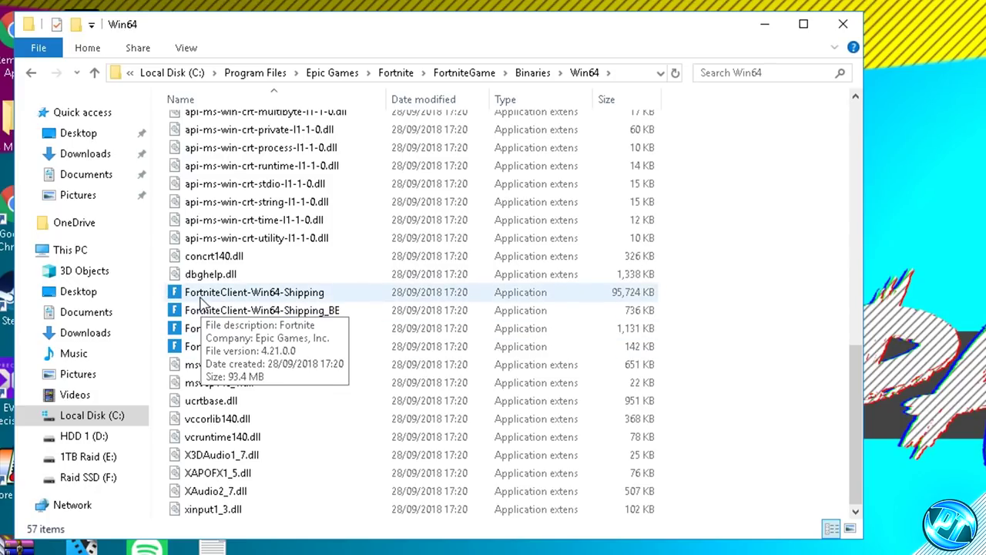
# Turn off Disable full-screen optimisations in the compatibility properties of FortniteClient-Win64-Shipping
pyautogui.click(201, 298)
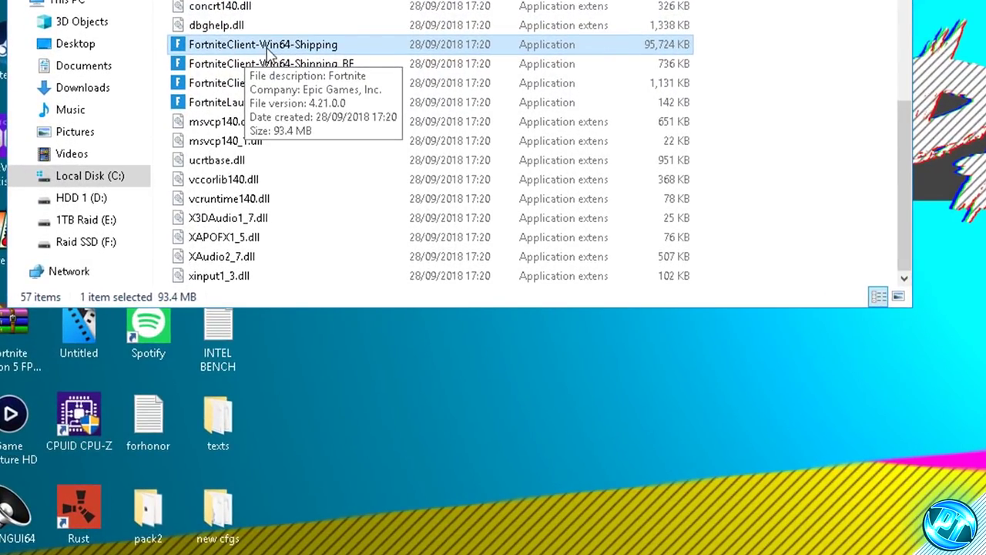
pyautogui.rightClick(269, 49)
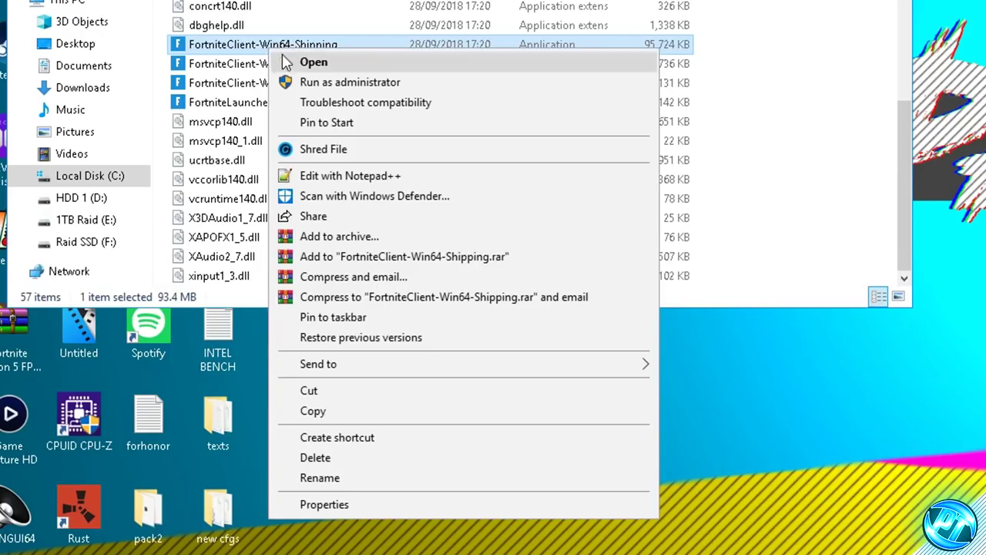
pyautogui.click(331, 505)
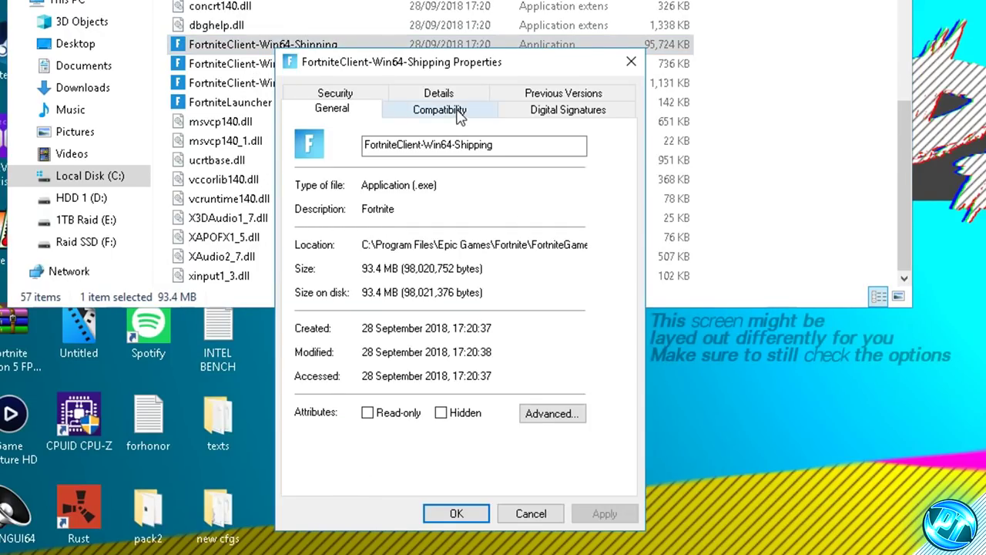
pyautogui.click(436, 111)
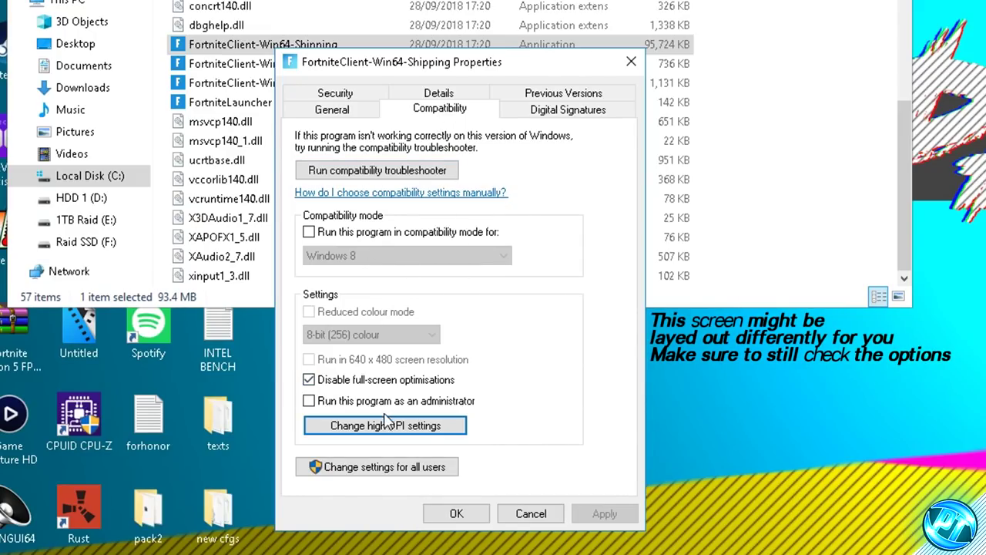
pyautogui.click(310, 381)
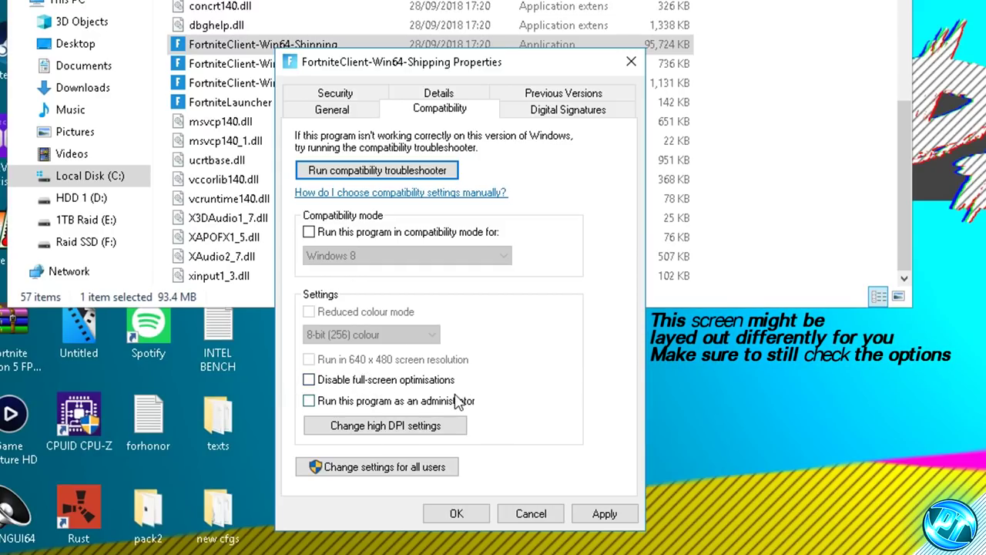
# Set the high DPI scaling override for FortniteClient-Win64-Shipping to be performed by Application and apply the properties
pyautogui.click(416, 425)
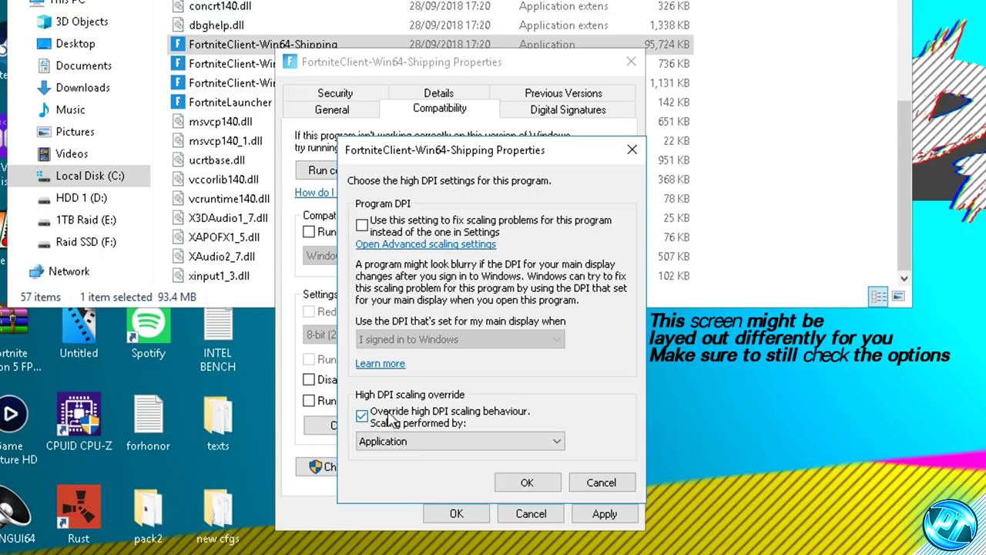
pyautogui.click(527, 482)
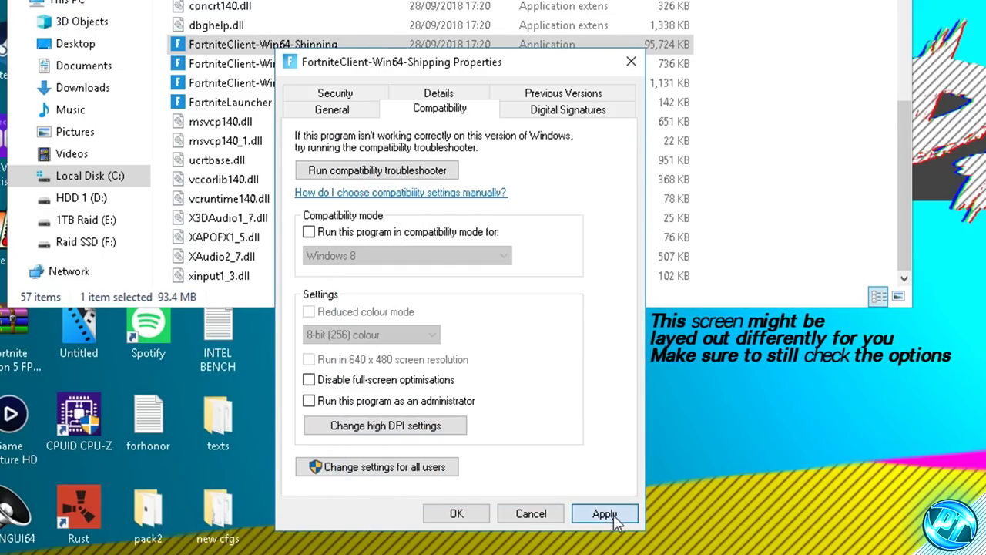
pyautogui.click(614, 517)
pyautogui.click(457, 512)
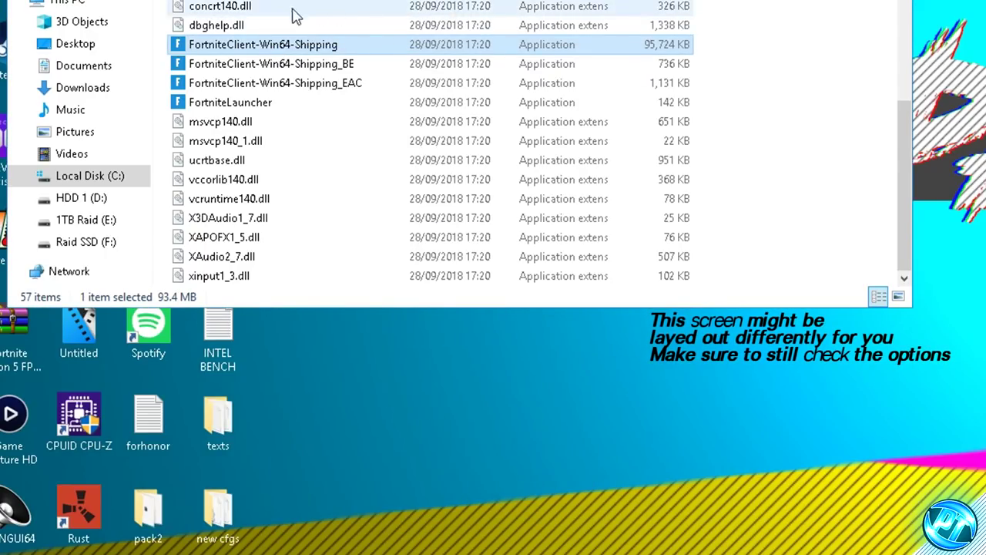
# Check the compatibility and high DPI settings of FortniteLauncher and close its properties
pyautogui.click(281, 107)
pyautogui.rightClick(282, 110)
pyautogui.press('r')
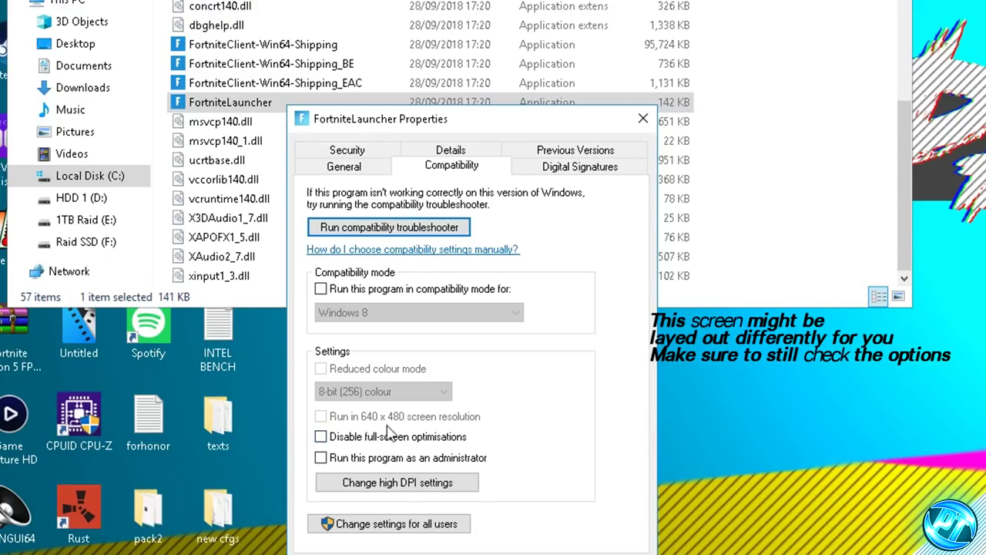
pyautogui.click(397, 482)
pyautogui.press('Escape')
pyautogui.press('Escape')
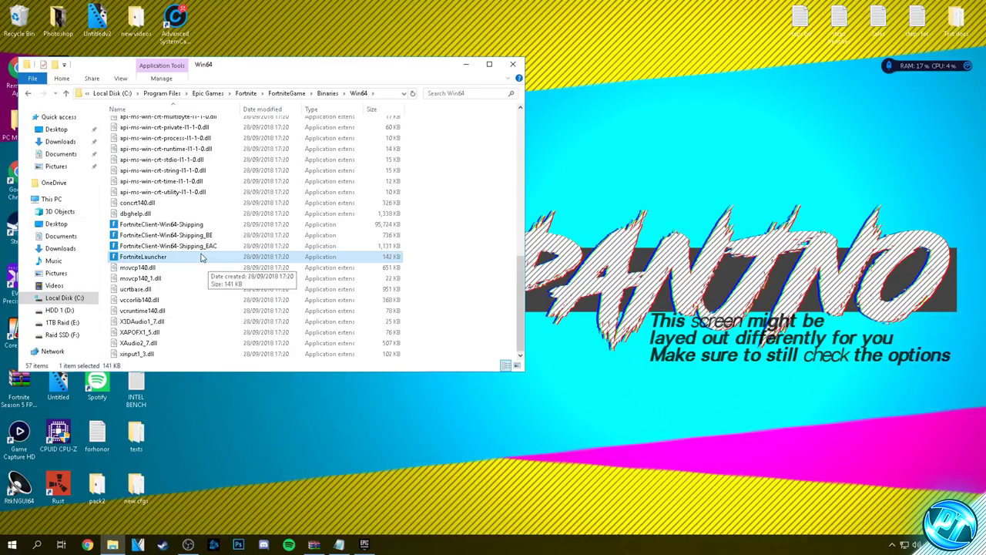
# Close the Win64 folder and launch Fortnite from the Epic Games Launcher
pyautogui.click(512, 64)
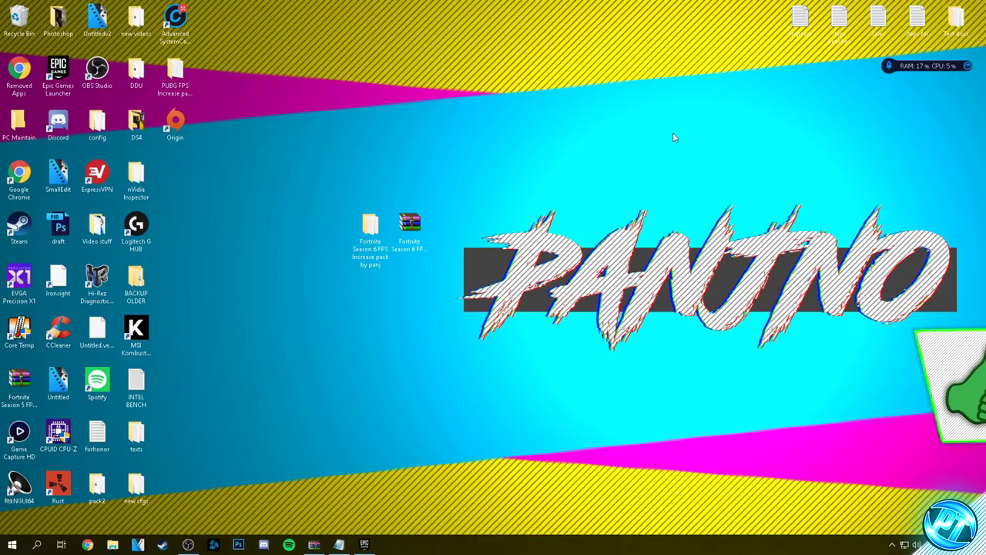
pyautogui.click(374, 541)
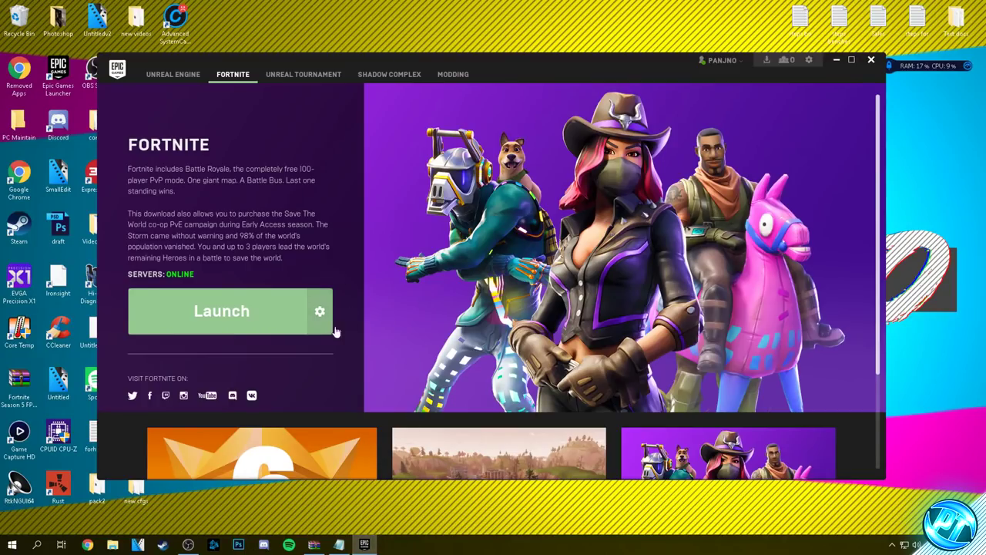
pyautogui.click(237, 319)
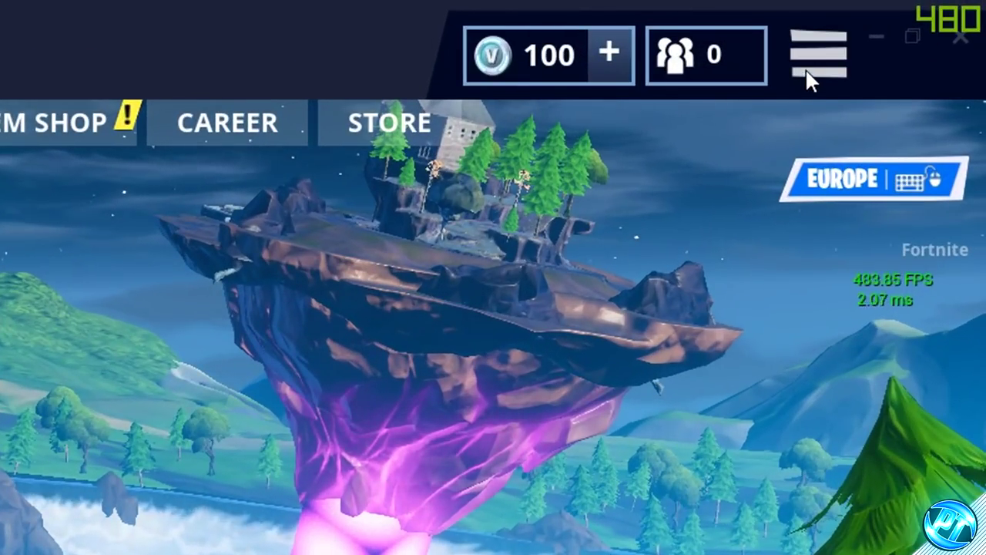
# Open Fortnite's video settings, try Fullscreen as the Window Mode and return it to WindowedFullscreen
pyautogui.click(809, 66)
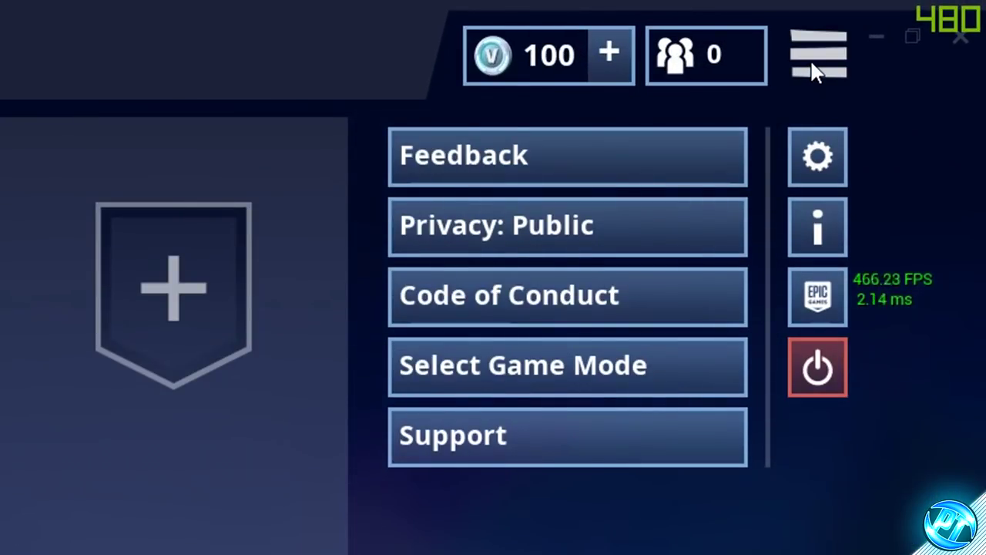
pyautogui.click(811, 151)
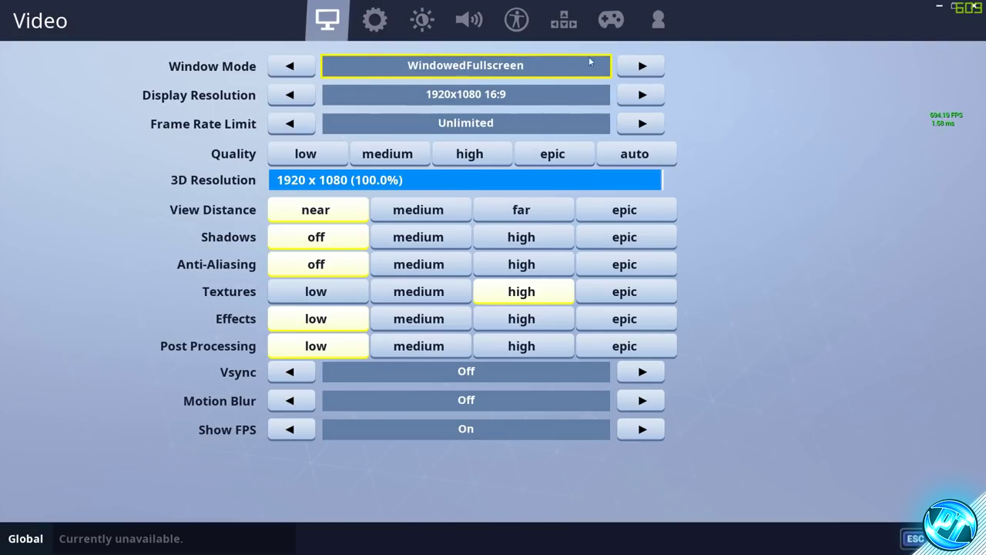
pyautogui.click(642, 65)
pyautogui.click(641, 65)
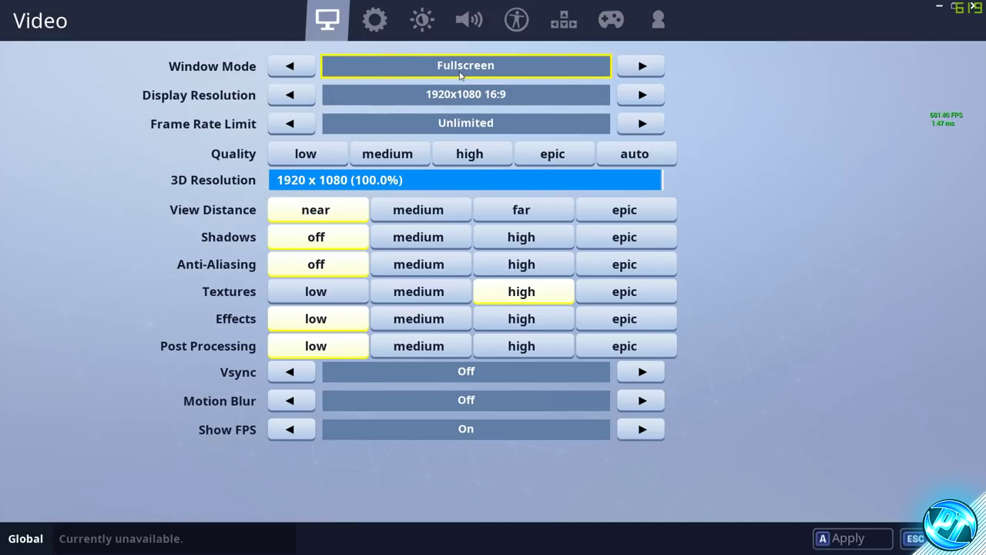
pyautogui.click(461, 71)
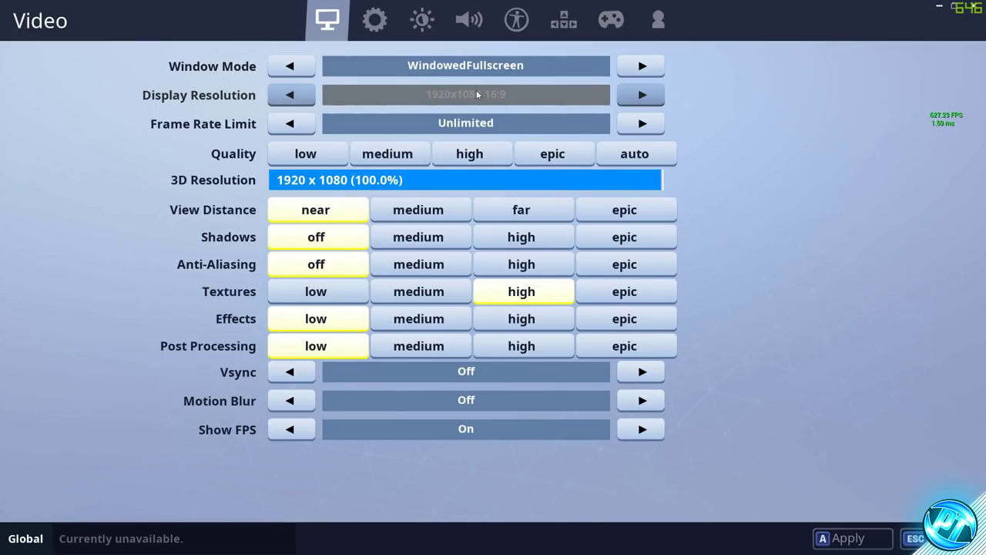
# Try Frame Rate Limit values such as 60 FPS and 144 FPS, and return the limit to Unlimited
pyautogui.click(293, 124)
pyautogui.click(293, 123)
pyautogui.click(644, 124)
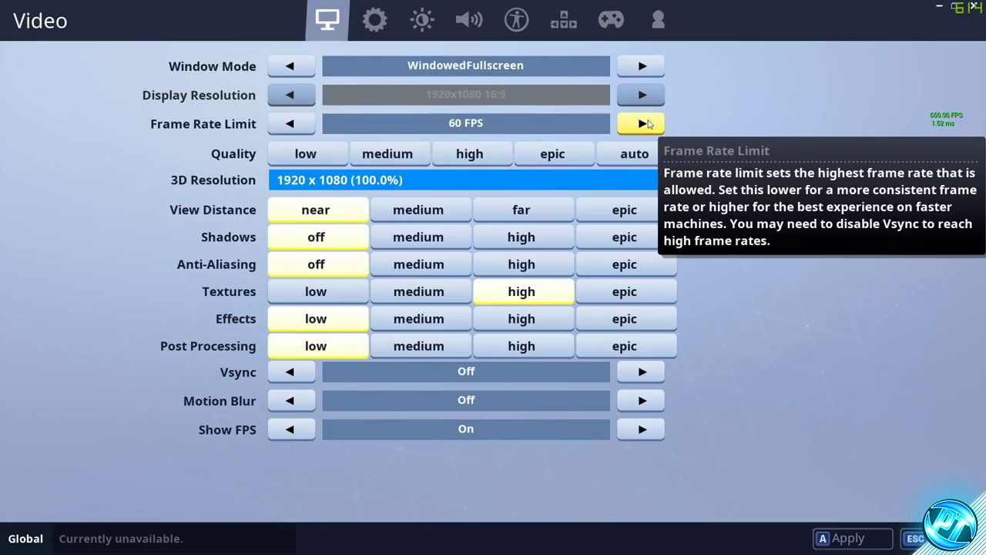
pyautogui.click(643, 124)
pyautogui.click(644, 124)
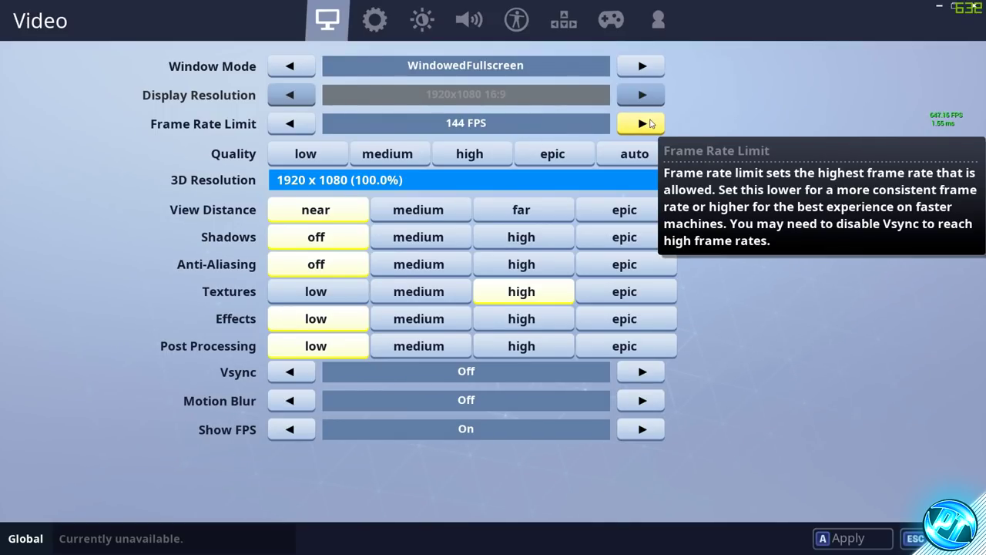
pyautogui.click(650, 123)
pyautogui.click(649, 123)
pyautogui.click(650, 123)
pyautogui.click(649, 124)
# Apply the epic Quality preset, try a 3D Resolution of 42.6%, and return it to 100%
pyautogui.click(552, 153)
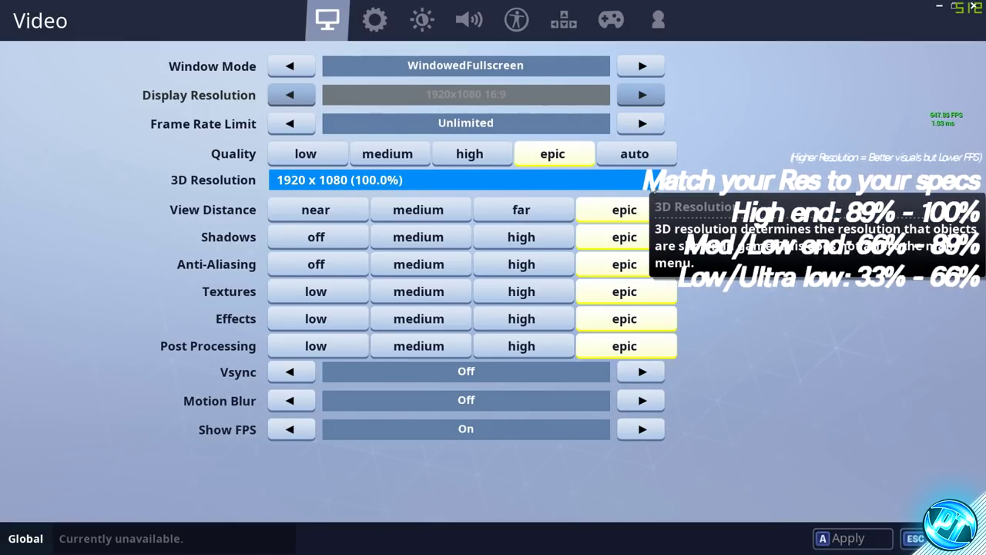
pyautogui.moveTo(631, 180)
pyautogui.mouseDown()
pyautogui.moveTo(542, 178)
pyautogui.moveTo(621, 178)
pyautogui.mouseUp()
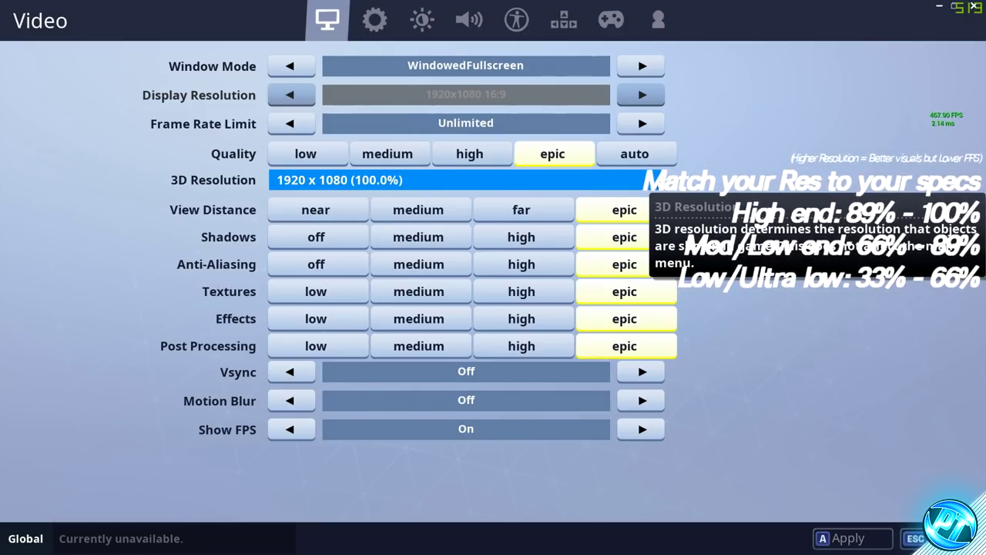
pyautogui.moveTo(643, 180); pyautogui.dragTo(327, 180)
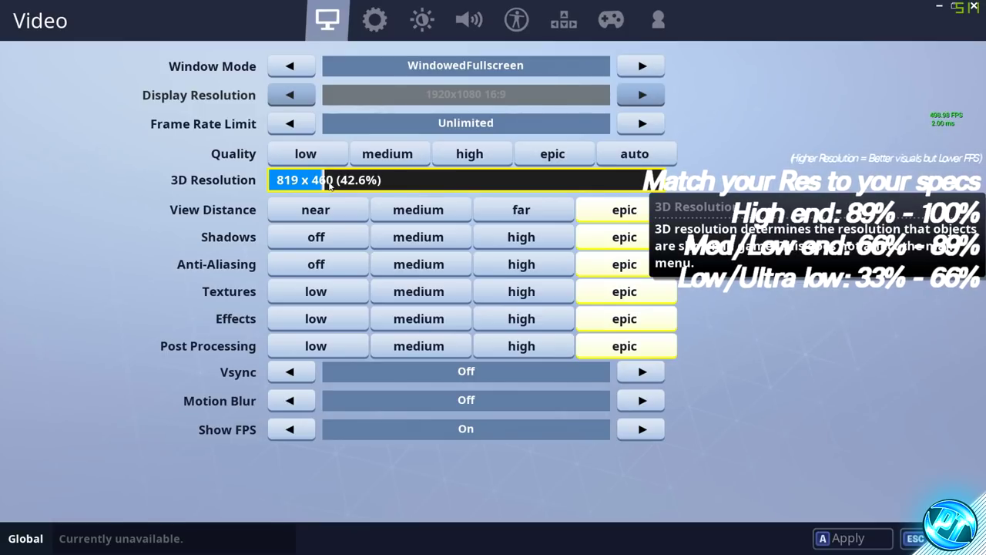
pyautogui.moveTo(330, 184); pyautogui.dragTo(628, 190)
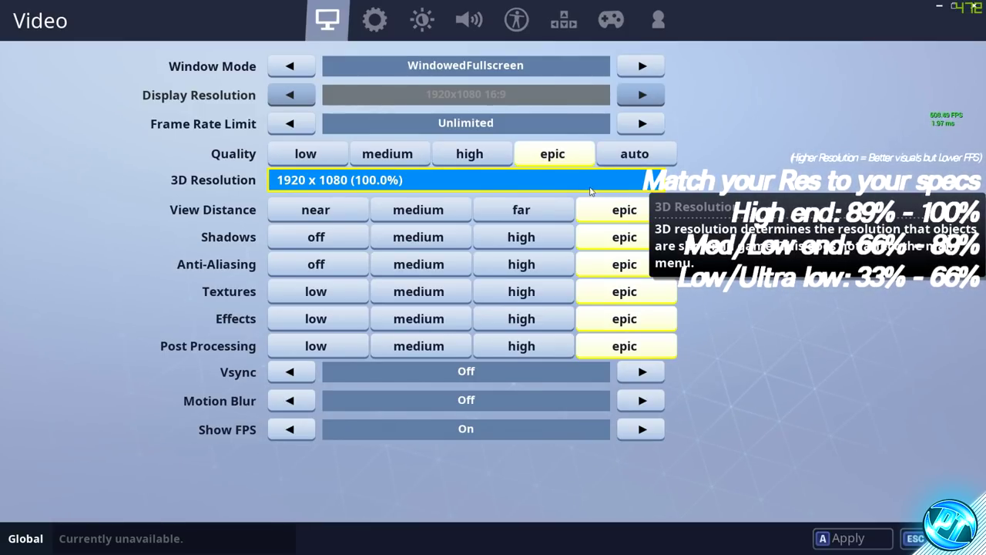
# Set View Distance to near, trying medium in between
pyautogui.click(323, 216)
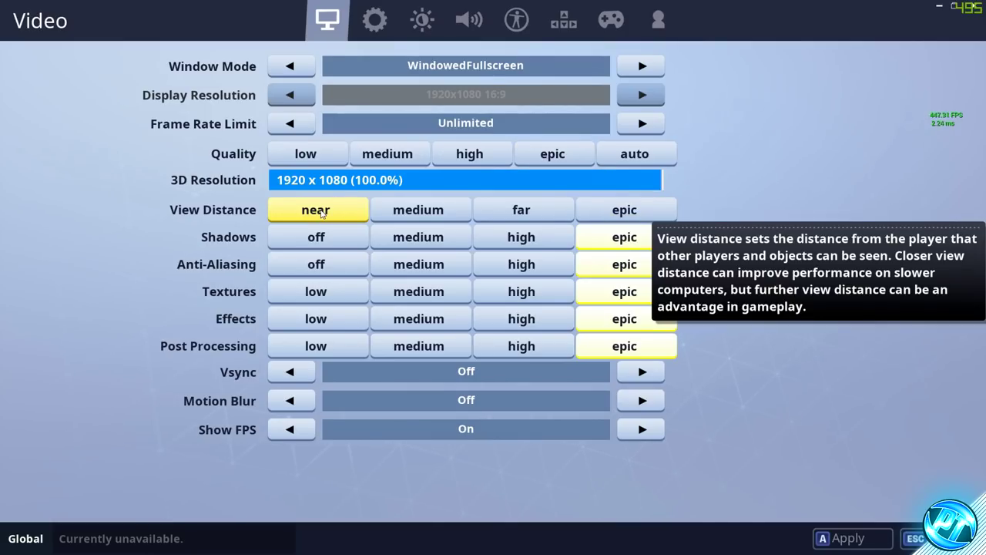
pyautogui.click(409, 209)
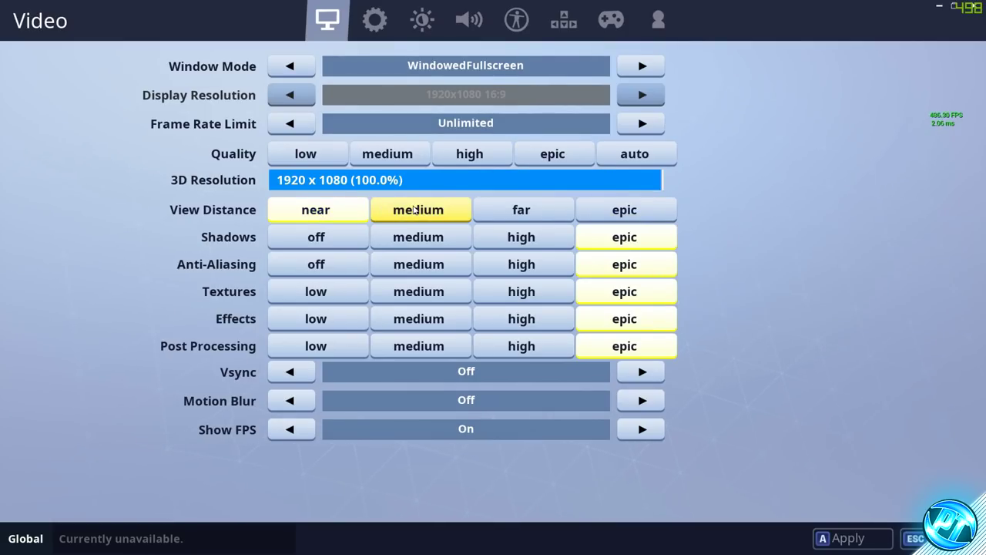
pyautogui.click(354, 208)
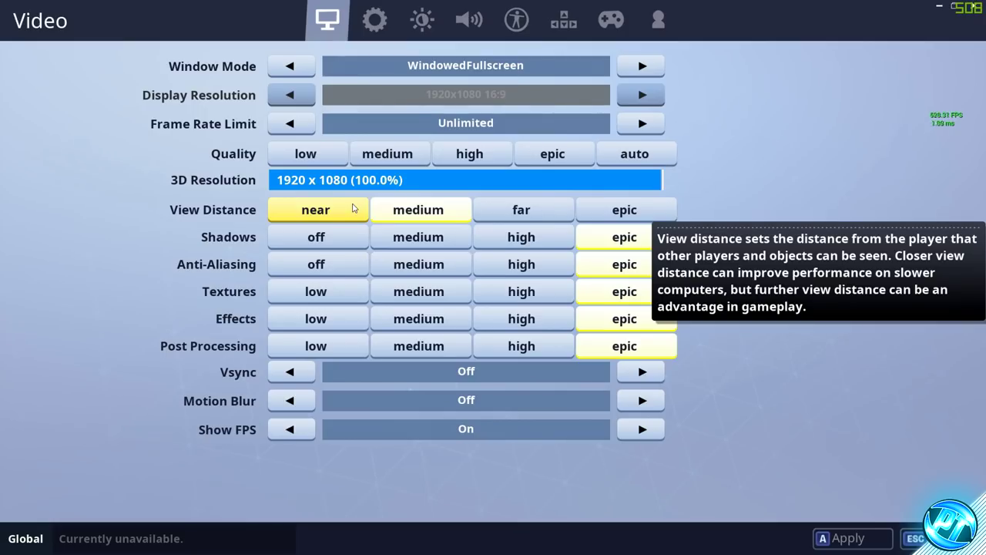
pyautogui.click(343, 213)
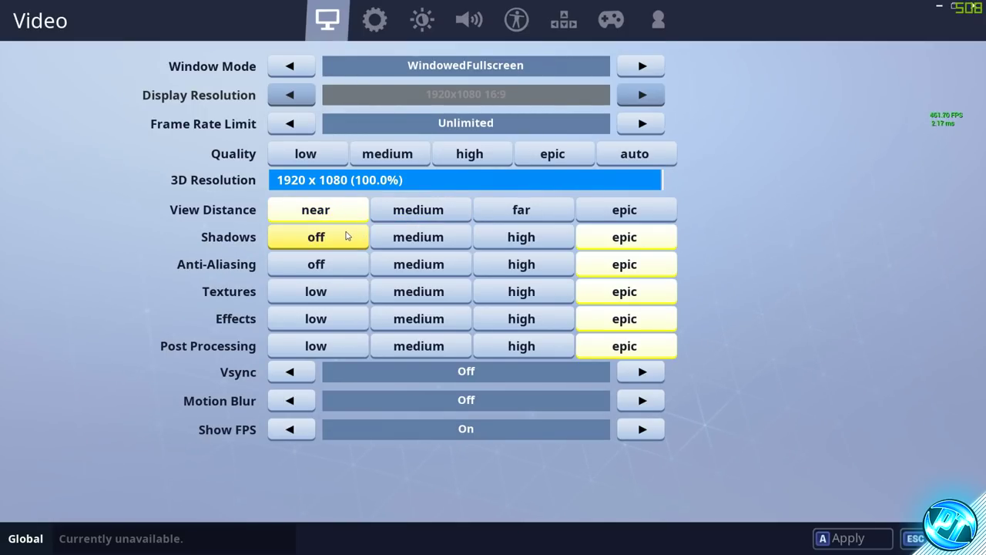
# Turn Shadows off, trying medium in between, and turn Anti-Aliasing off
pyautogui.click(325, 241)
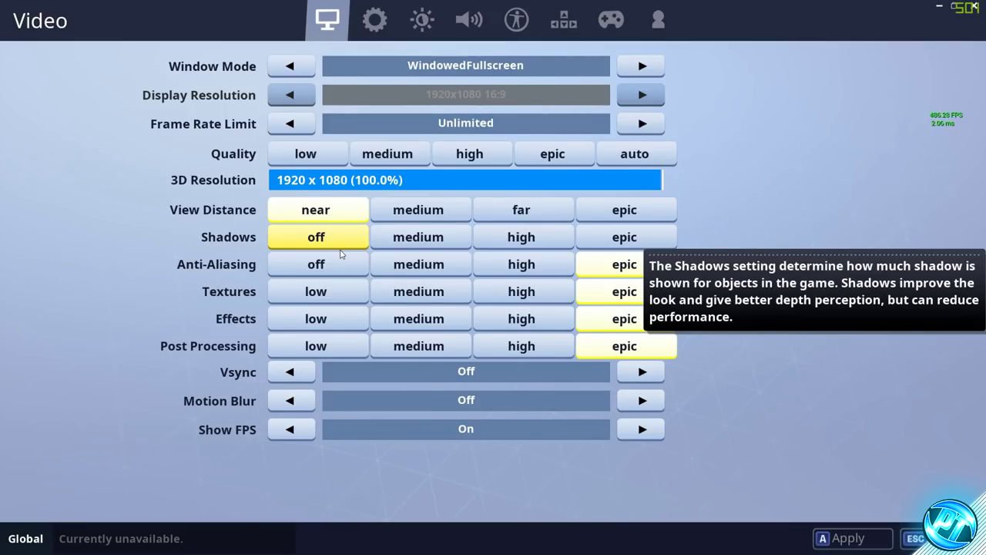
pyautogui.click(409, 240)
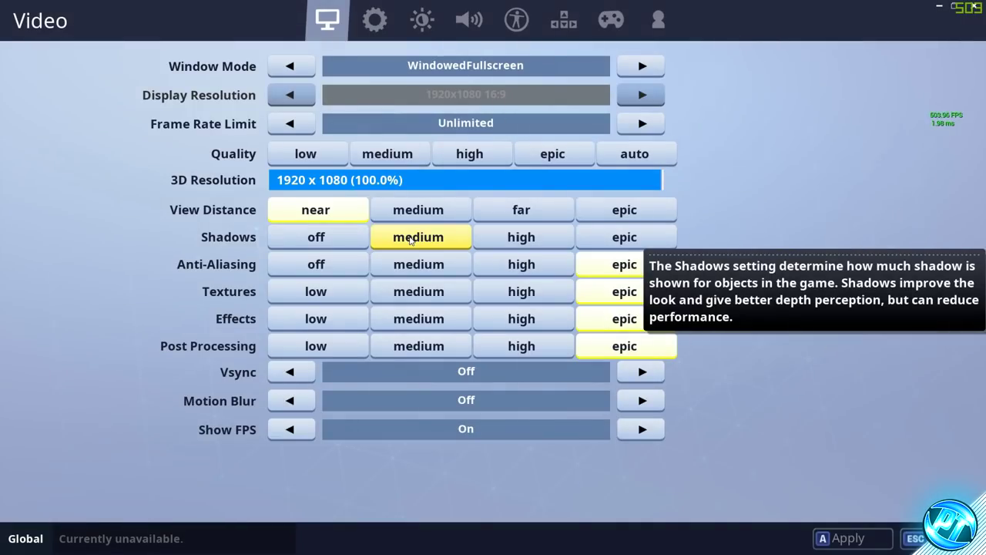
pyautogui.click(333, 242)
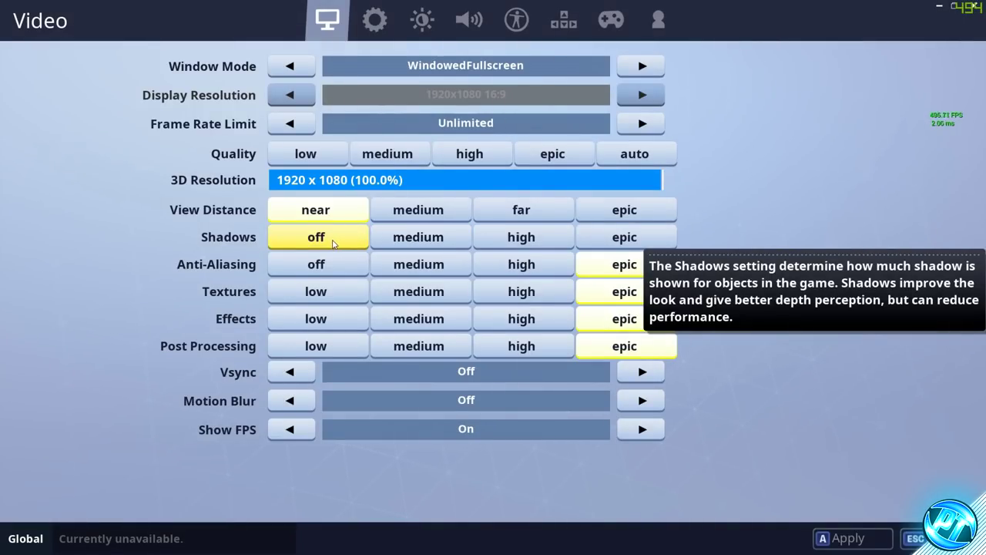
pyautogui.click(337, 262)
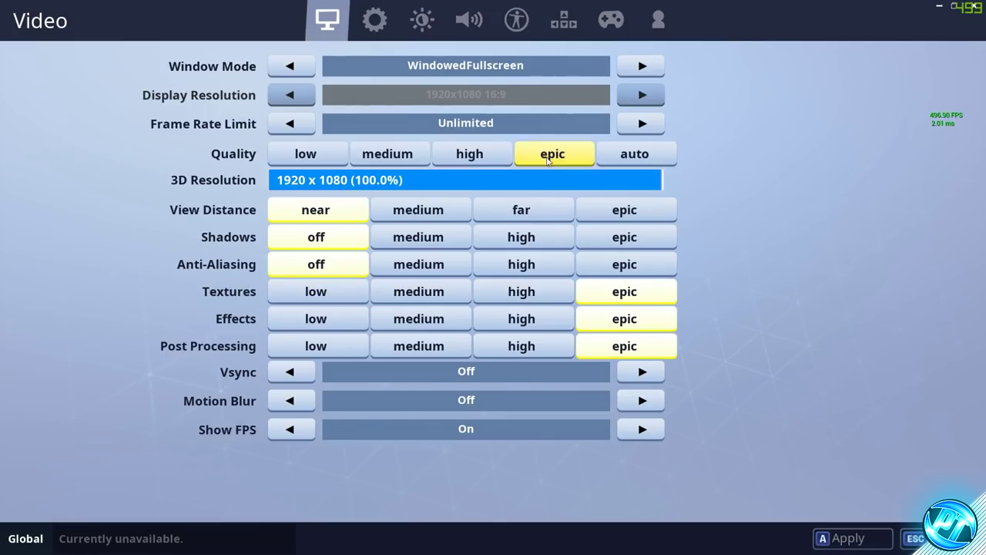
# Try low and medium Textures and set Textures to high
pyautogui.click(351, 290)
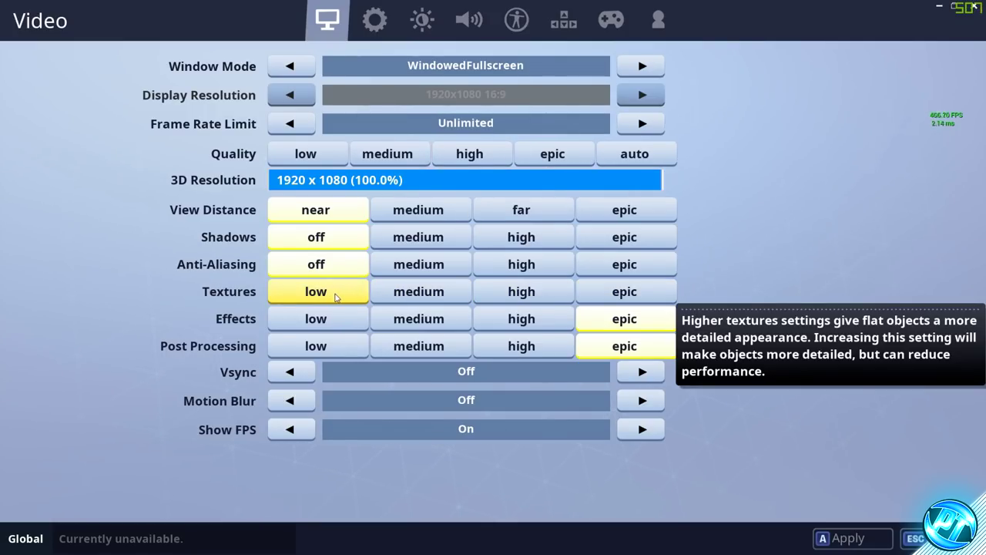
pyautogui.click(416, 290)
pyautogui.click(539, 296)
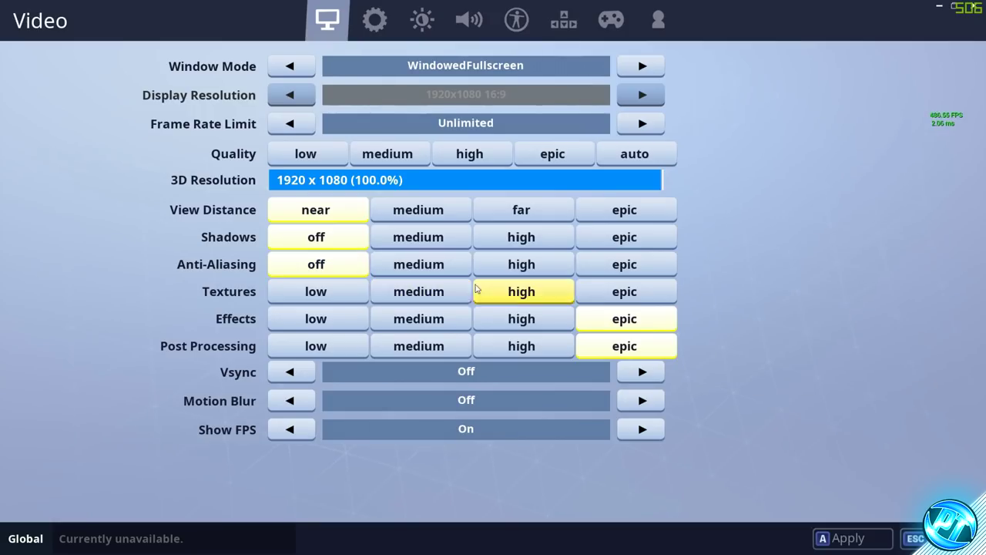
# Set Effects and Post Processing to low, trying high Effects in between
pyautogui.click(331, 318)
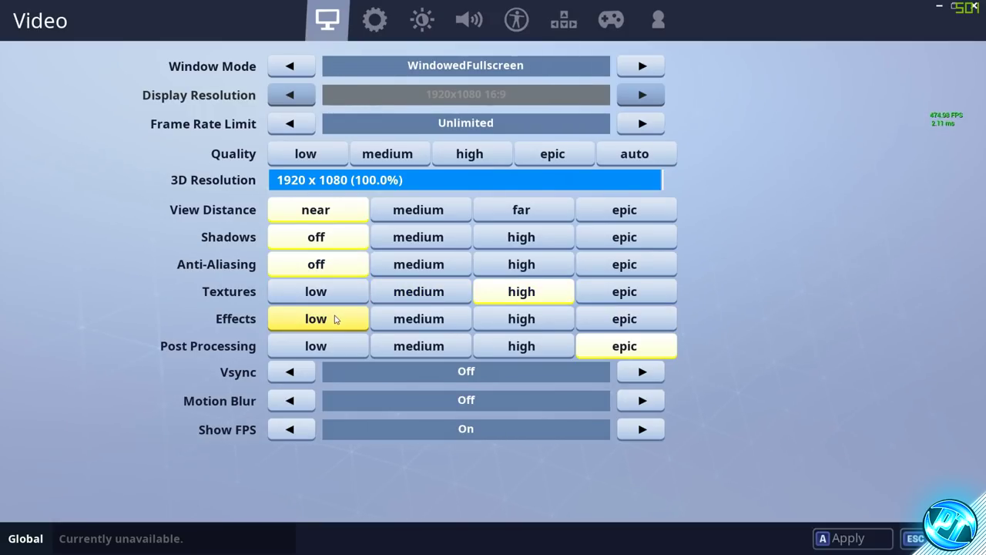
pyautogui.click(319, 342)
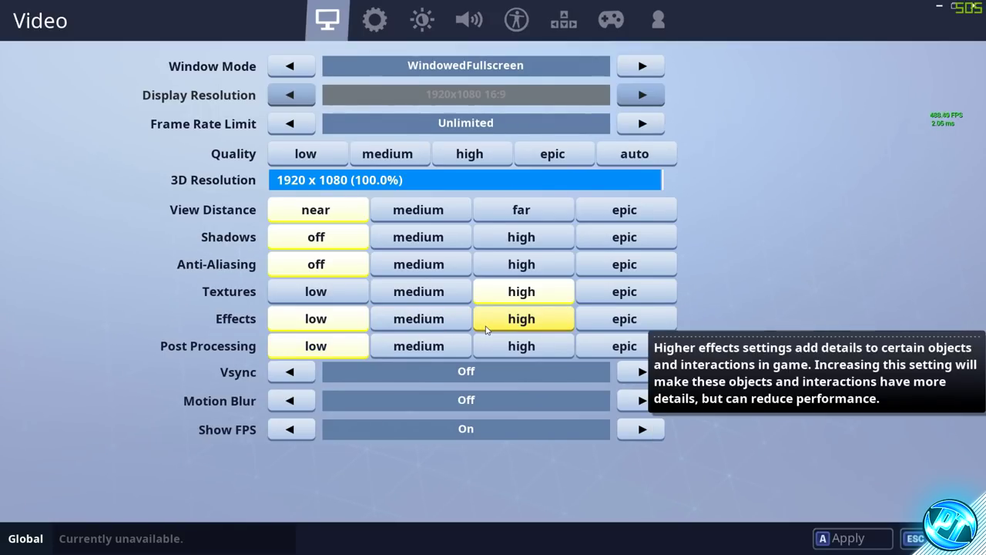
pyautogui.click(518, 319)
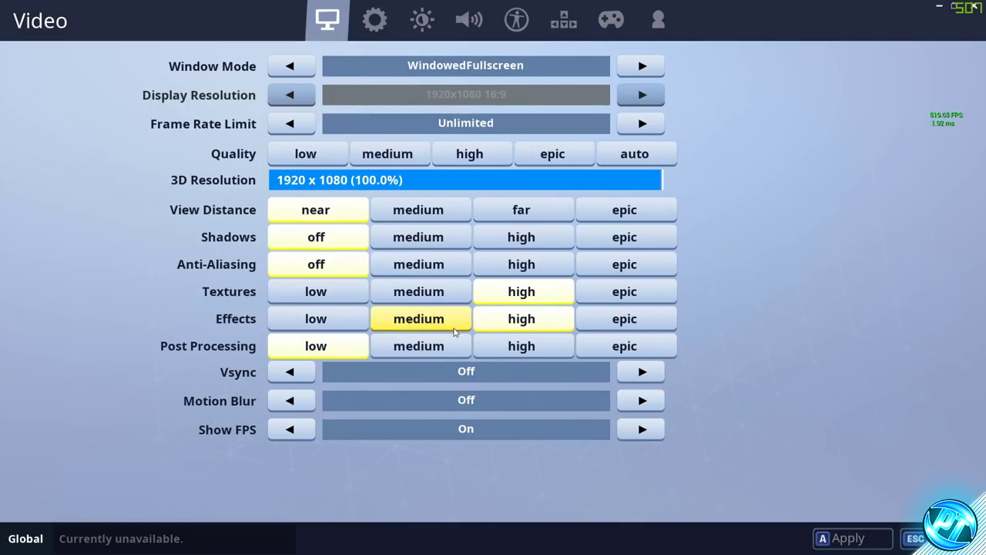
pyautogui.click(337, 324)
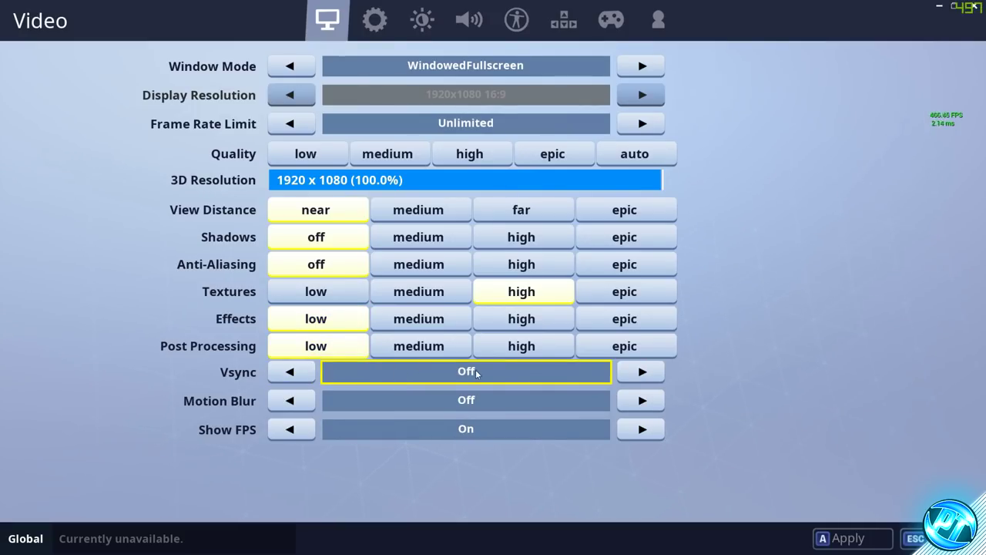
# Check Vsync and Motion Blur, toggle Show FPS and return it to On, and apply the video settings
pyautogui.moveTo(477, 373)
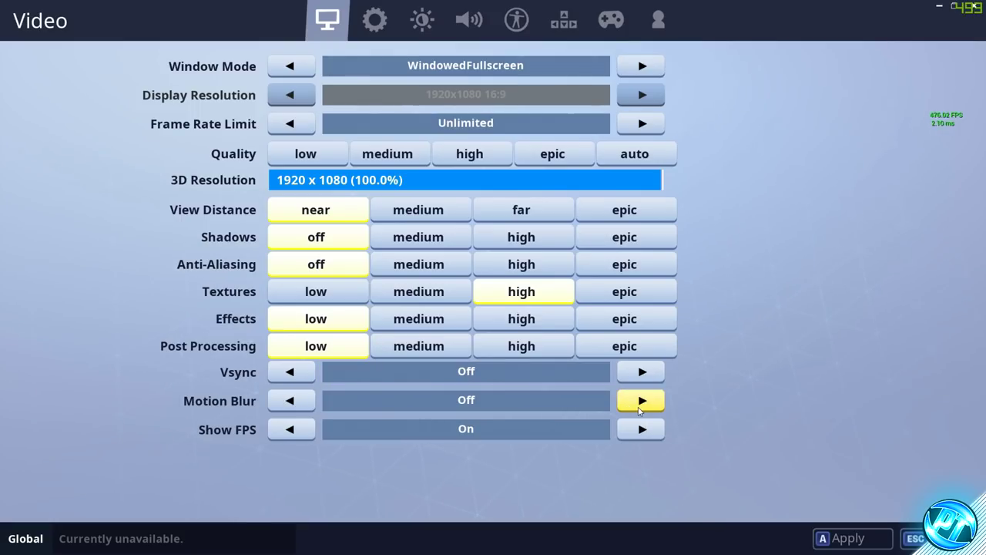
pyautogui.moveTo(638, 410)
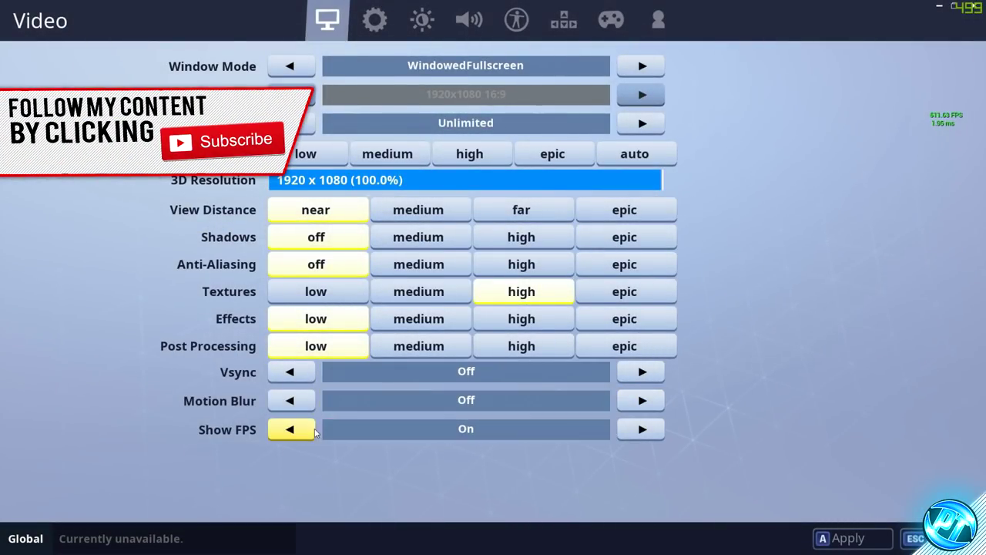
pyautogui.click(290, 429)
pyautogui.click(290, 429)
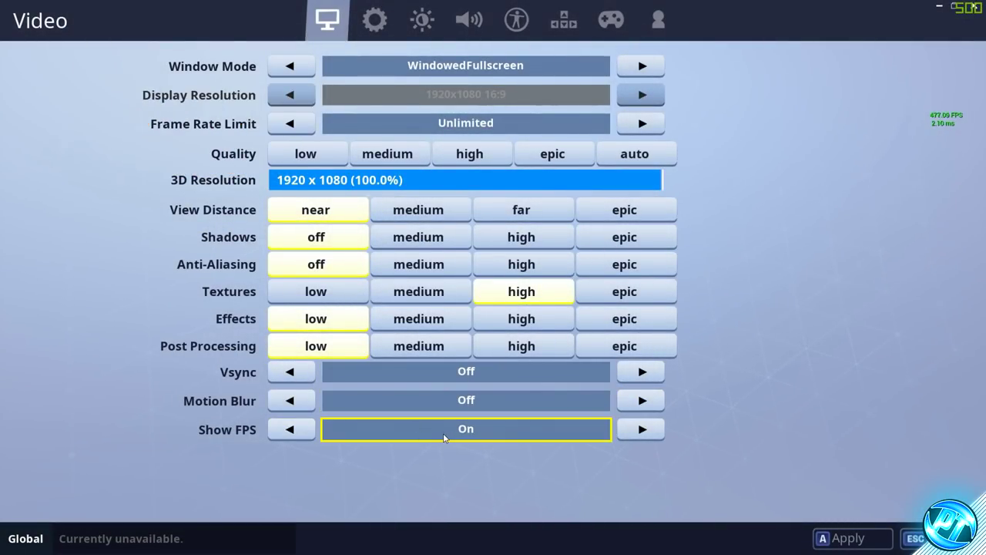
pyautogui.click(859, 539)
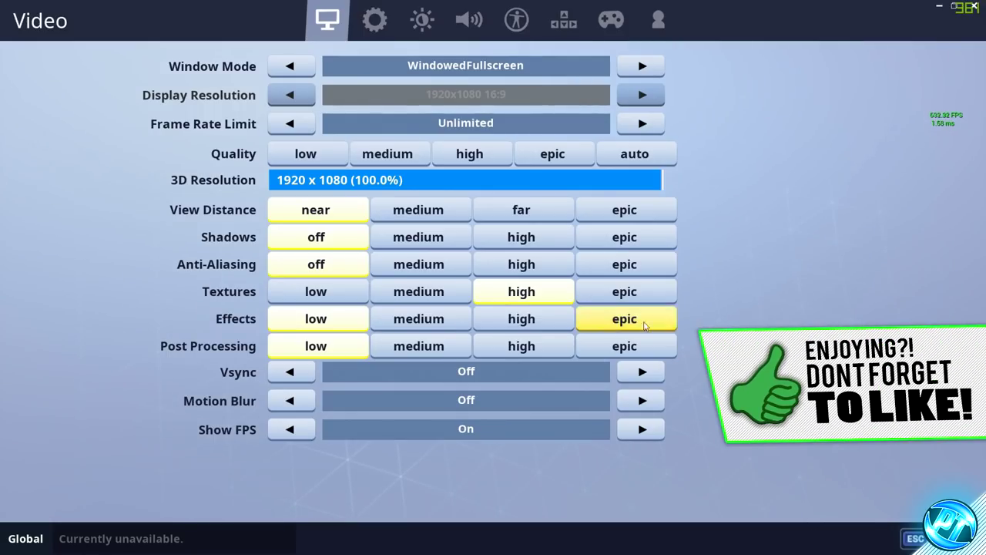
# Review the region and the mouse and controller sensitivity options in the Game settings
pyautogui.click(375, 19)
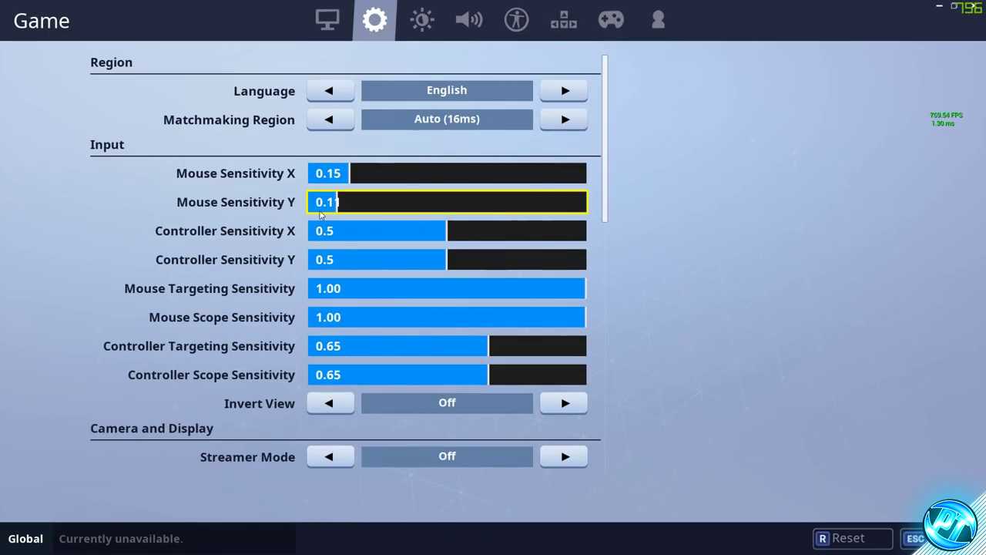
pyautogui.scroll(-3, 321, 238)
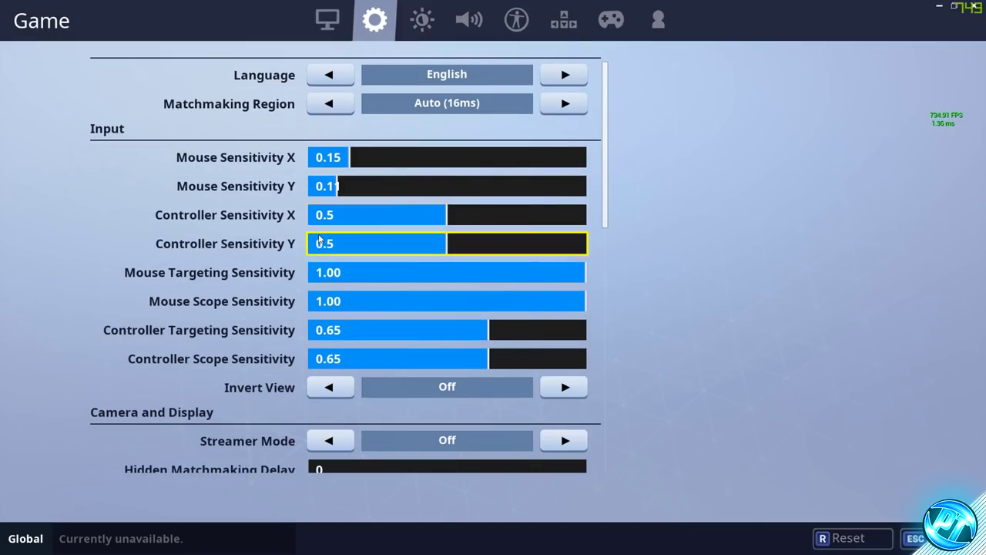
pyautogui.scroll(3, 312, 236)
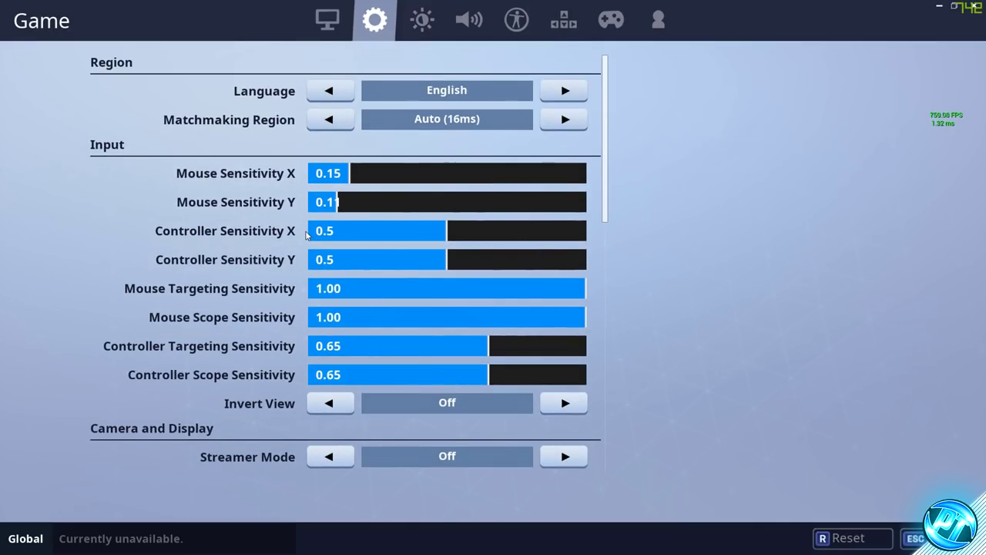
pyautogui.moveTo(305, 234)
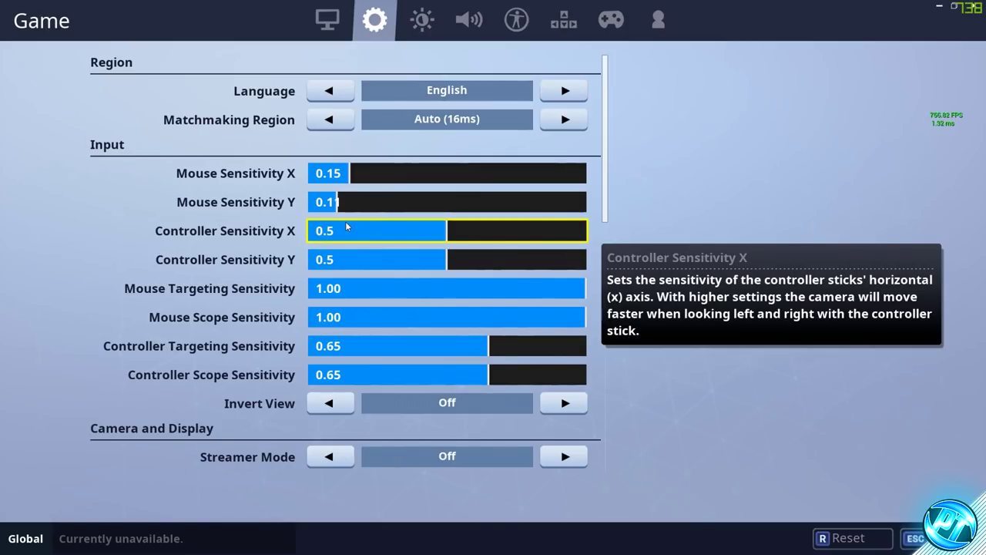
pyautogui.moveTo(493, 180)
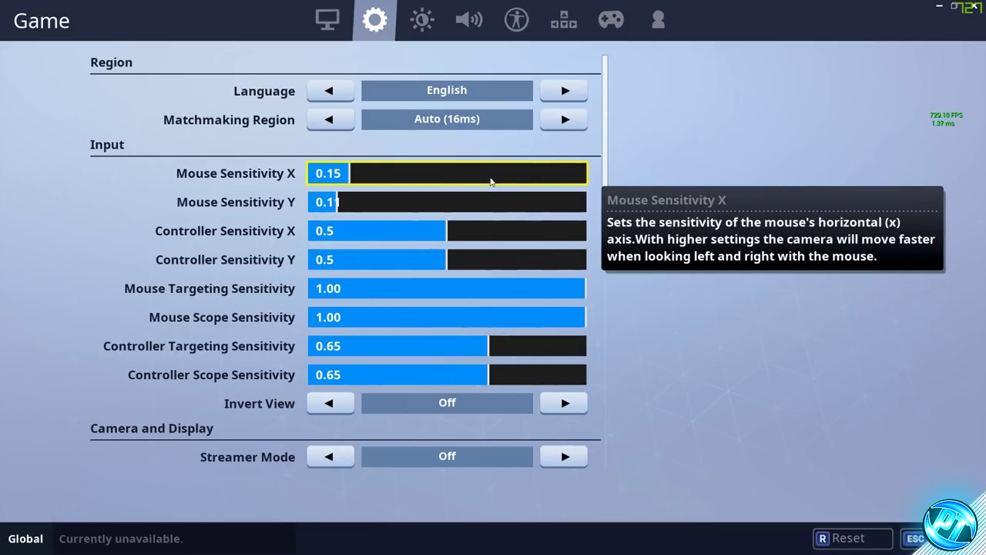
# Set the sound Quality to Low and turn Voice Chat off in the Audio settings
pyautogui.click(472, 20)
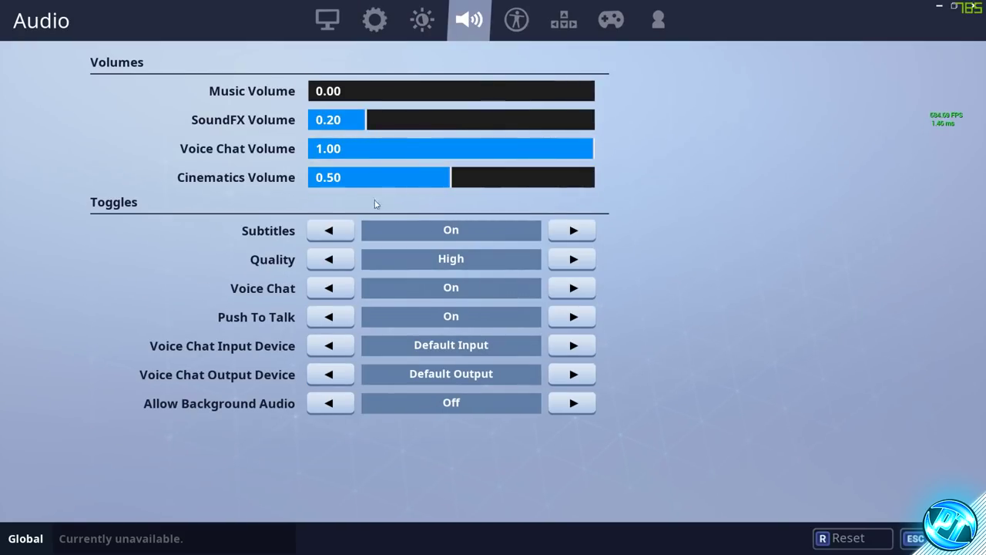
pyautogui.click(329, 260)
pyautogui.click(463, 260)
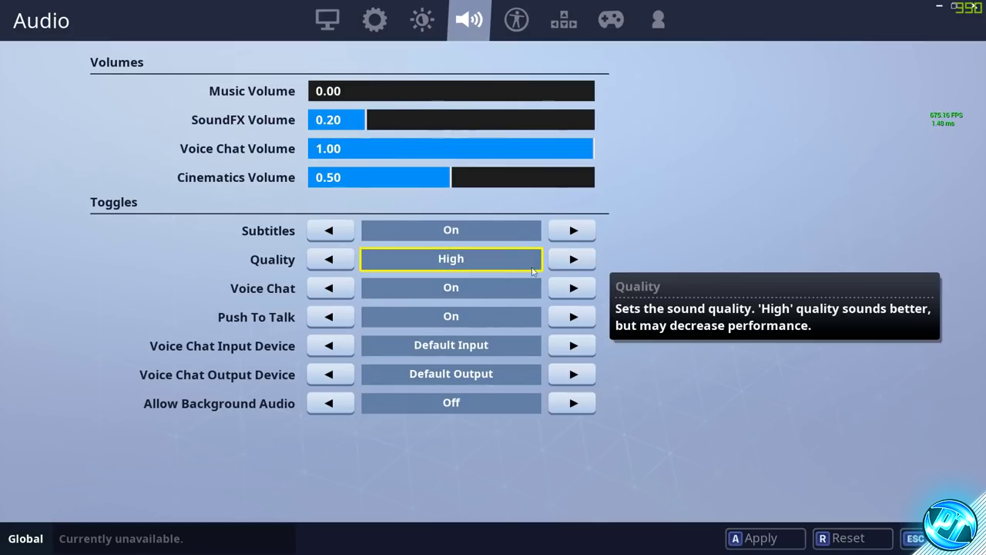
pyautogui.click(573, 259)
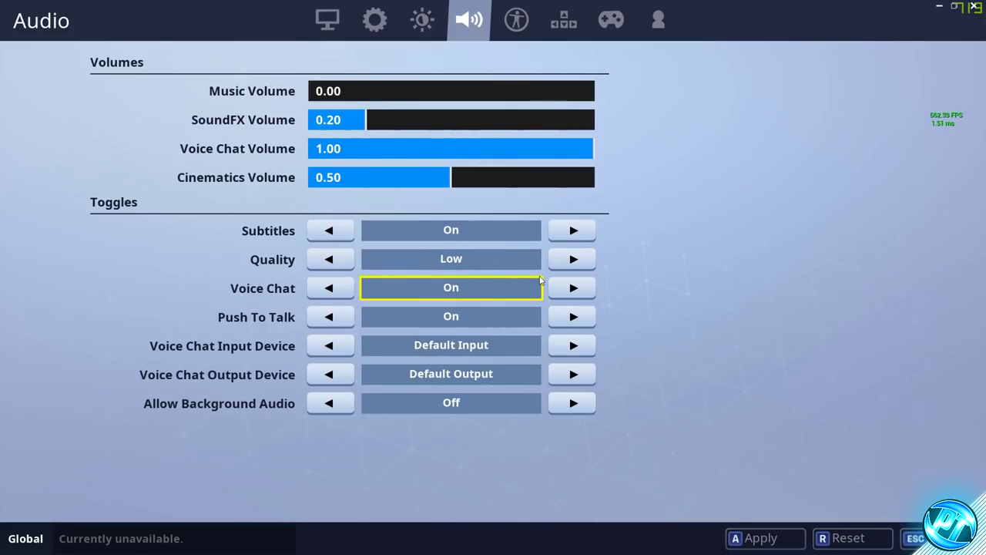
pyautogui.moveTo(541, 280)
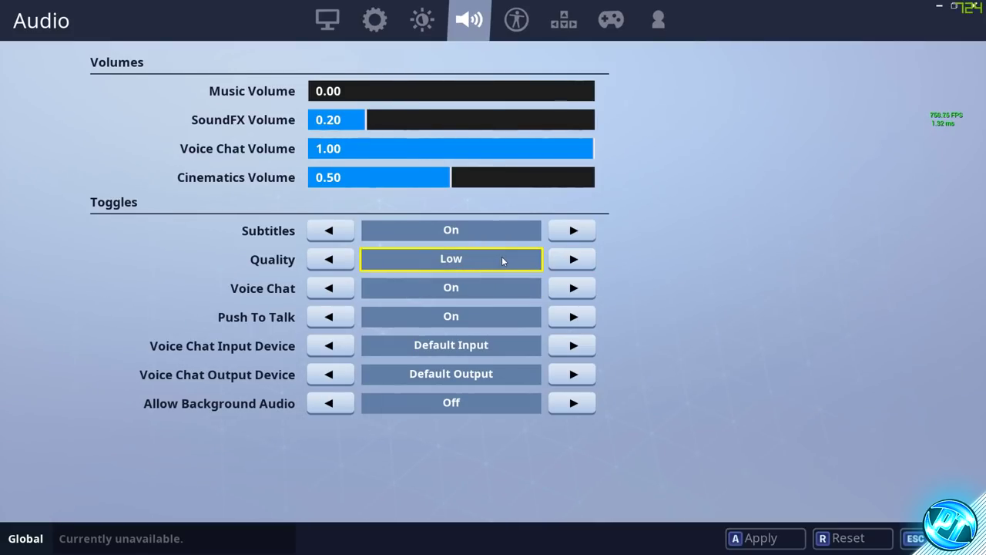
pyautogui.moveTo(501, 257)
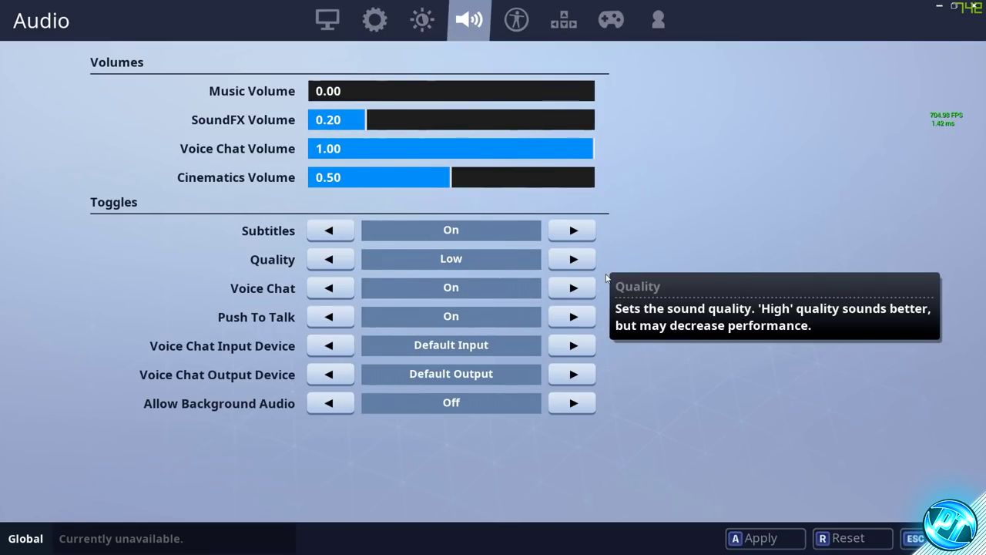
pyautogui.click(543, 288)
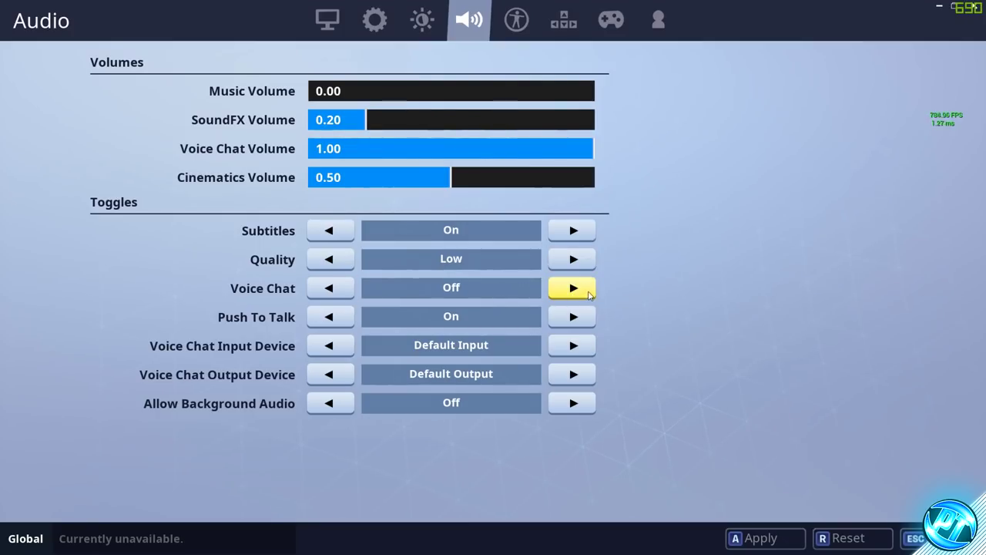
# Leave the game's audio settings, switch to the Epic Games Launcher's Unreal Engine section and associate the uproject files with the launcher
pyautogui.moveTo(605, 288)
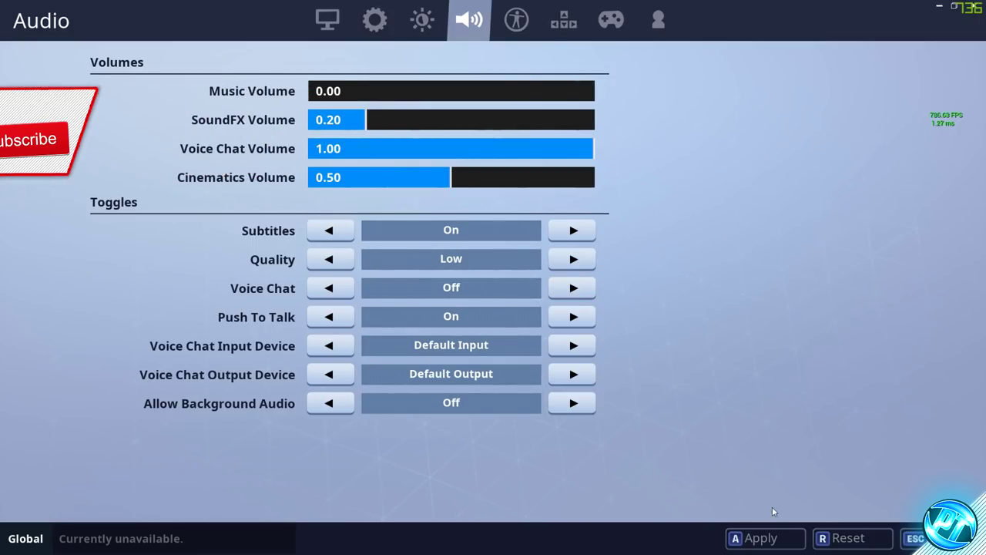
pyautogui.press('Escape')
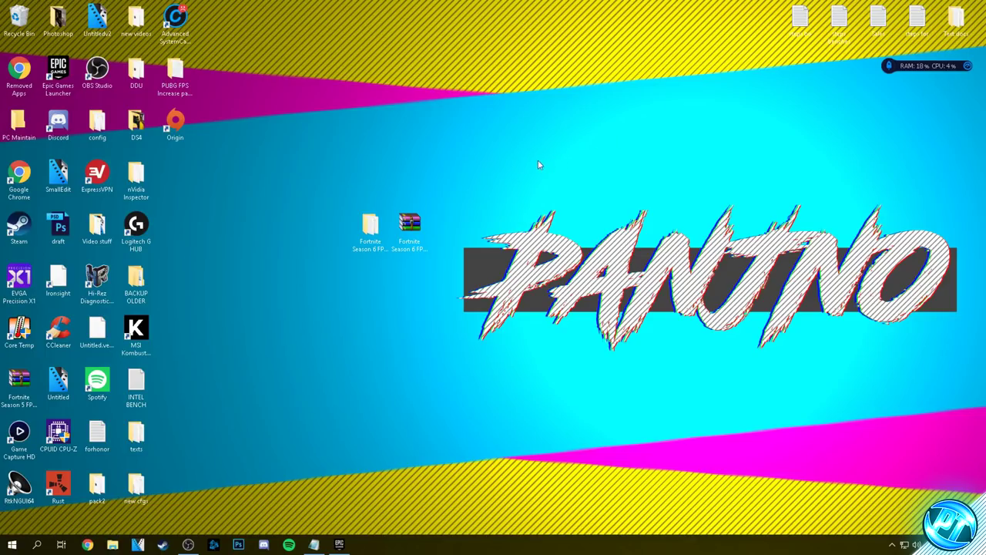
pyautogui.click(339, 545)
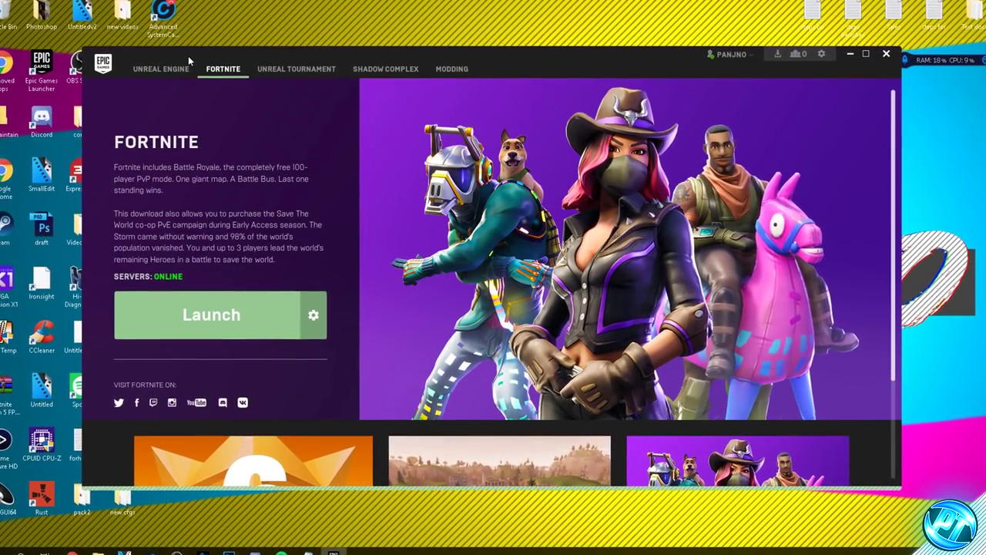
pyautogui.click(188, 57)
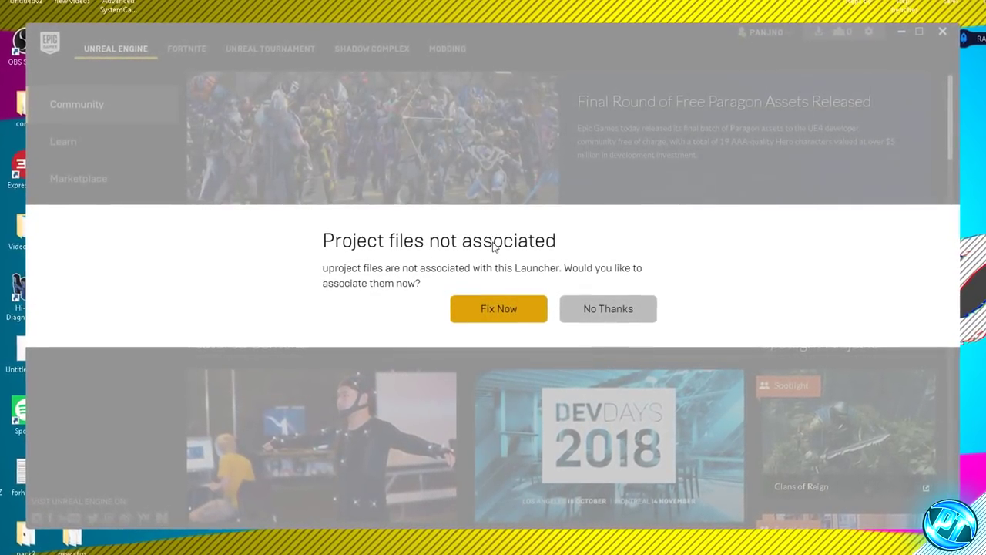
pyautogui.click(491, 313)
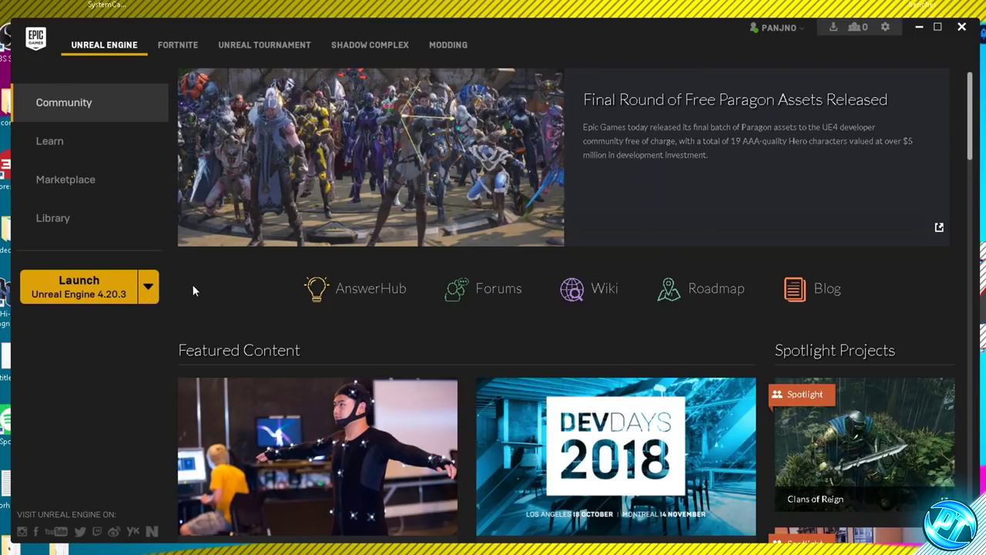
# Launch Unreal Engine 4.20.3 once, and close its project browser and minimize the launcher without creating a project
pyautogui.click(148, 289)
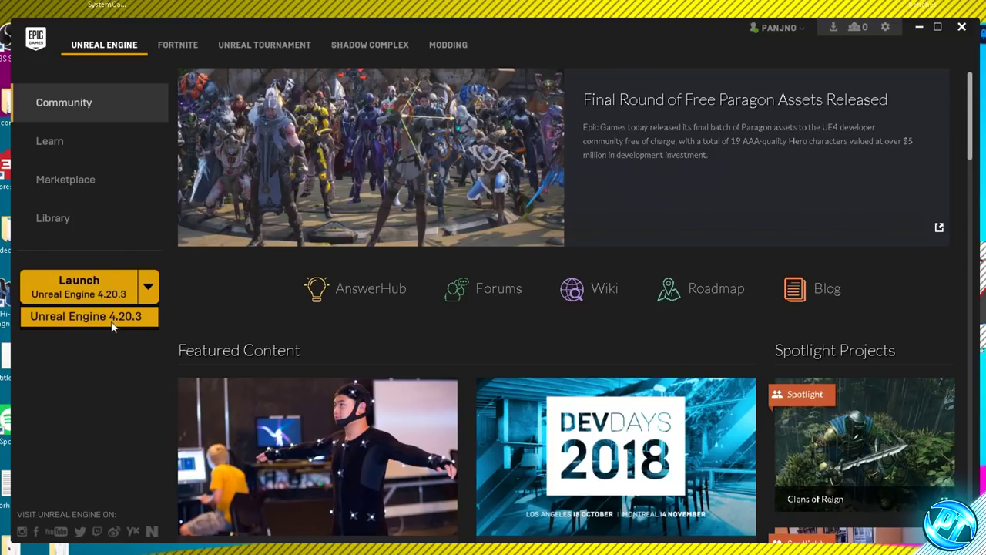
pyautogui.click(183, 302)
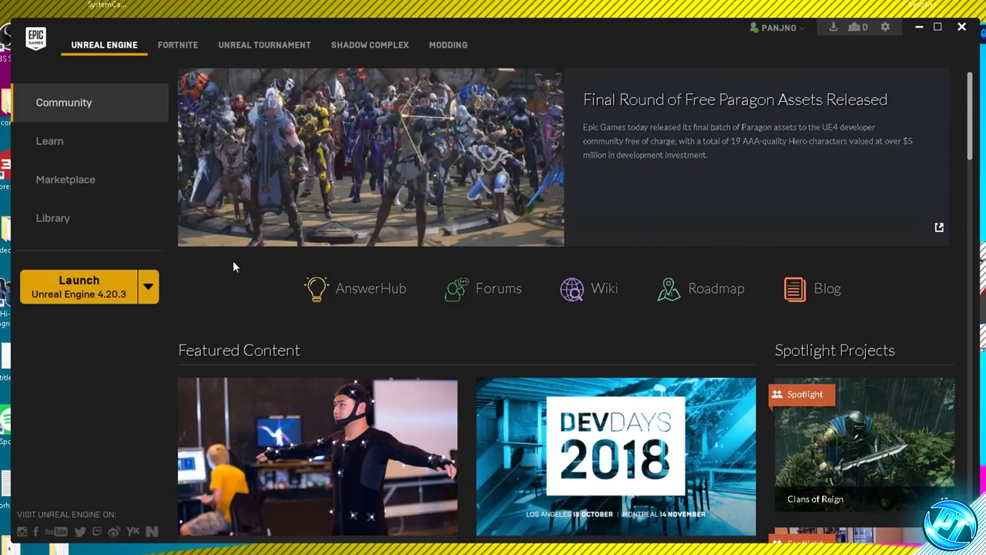
pyautogui.click(84, 284)
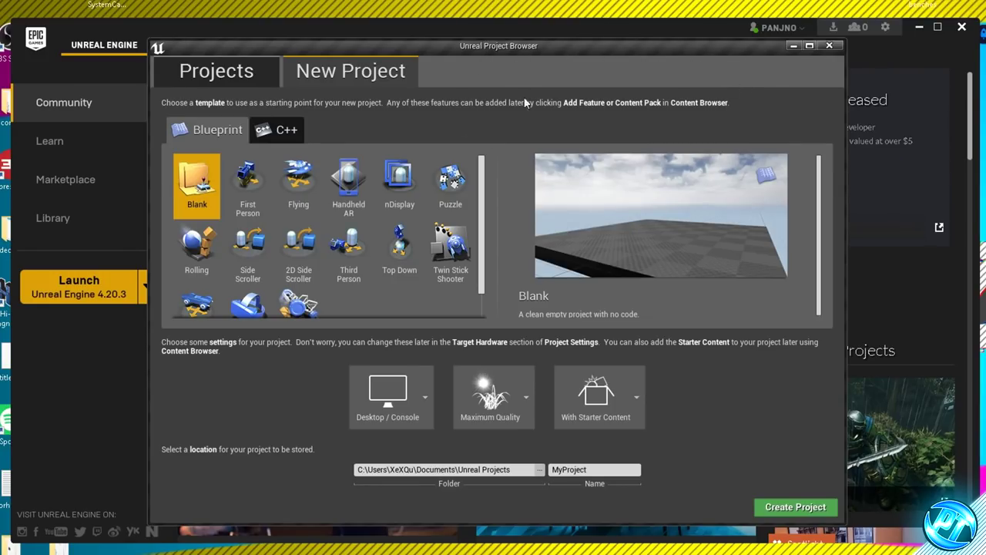
pyautogui.click(828, 46)
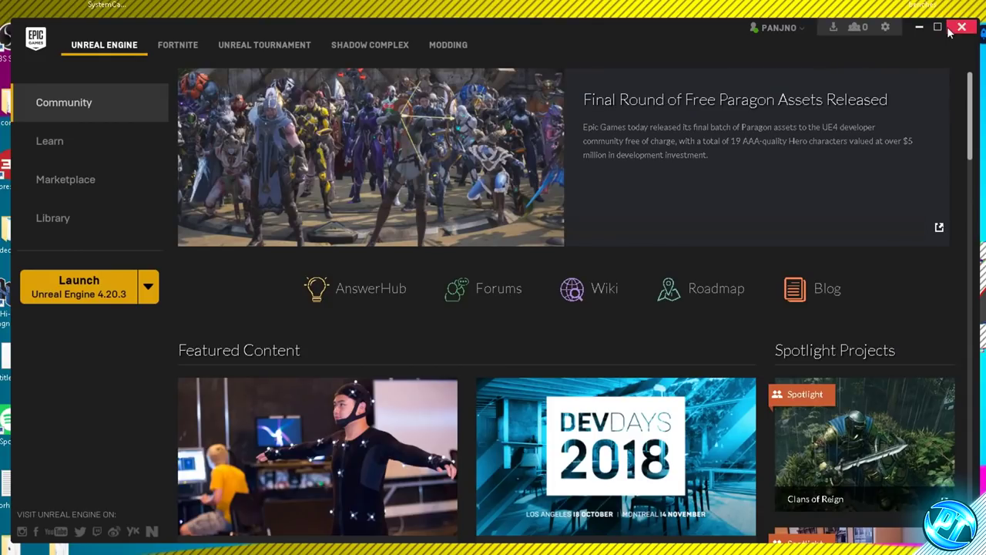
pyautogui.click(918, 27)
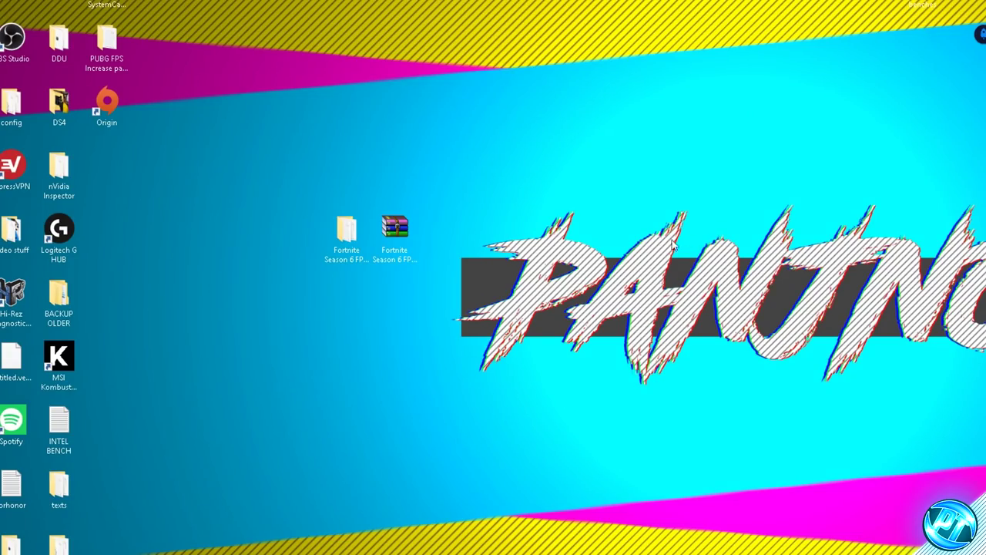
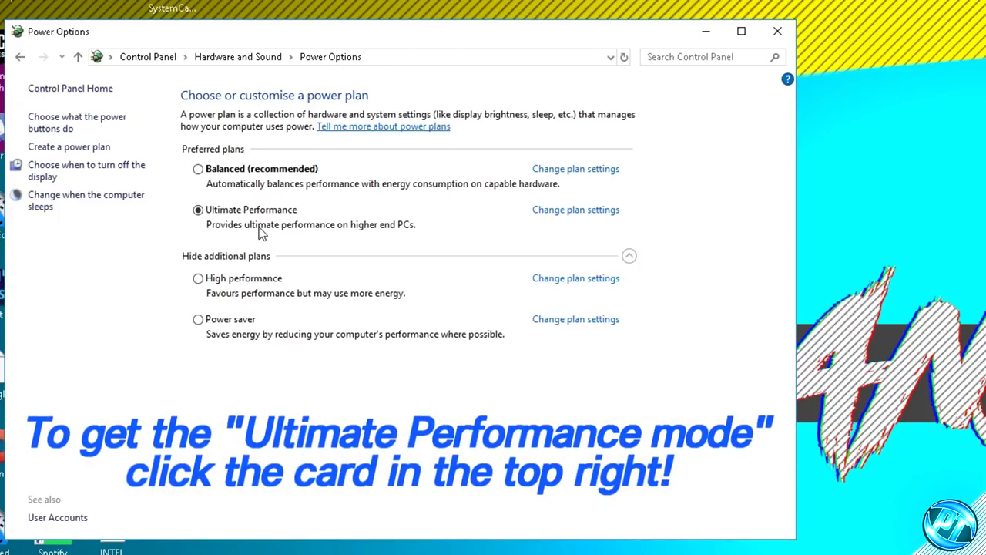
# Review the High performance and Ultimate Performance plans in Power Options and close the window
pyautogui.click(199, 279)
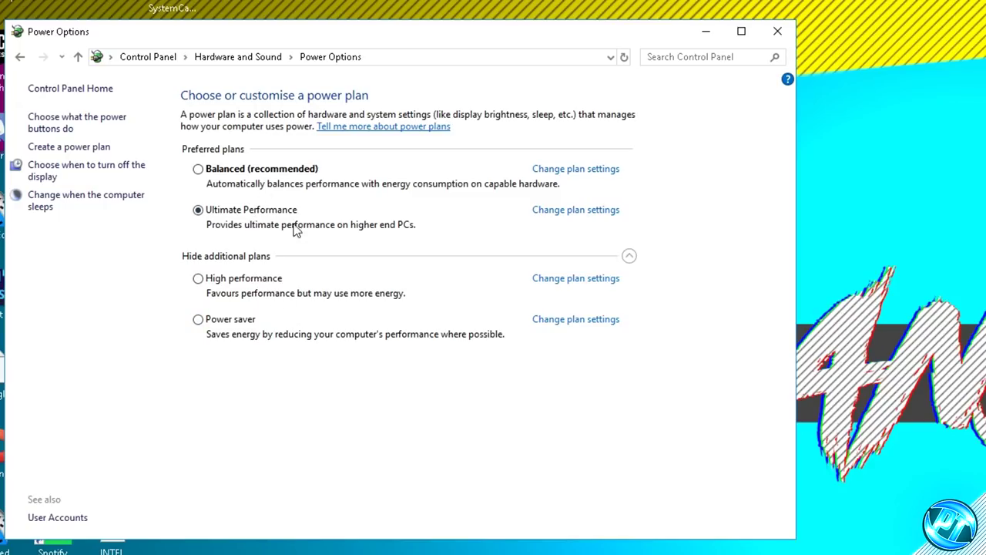
pyautogui.click(776, 35)
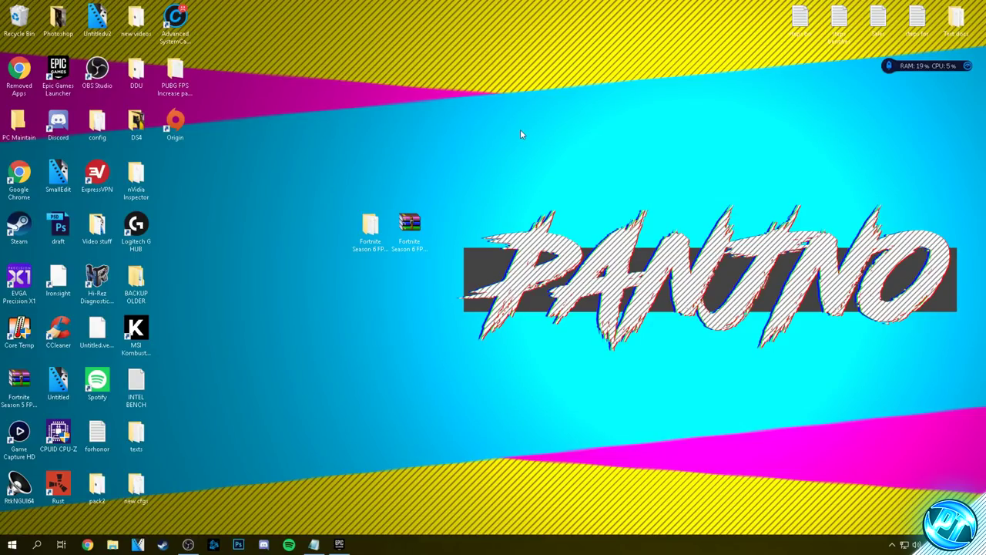
# Run the CpuCoreParkingSetup-2.1.1.0 installer from the Optimizations folder of the Fortnite Season 6 FPS Increase pack
pyautogui.doubleClick(370, 227)
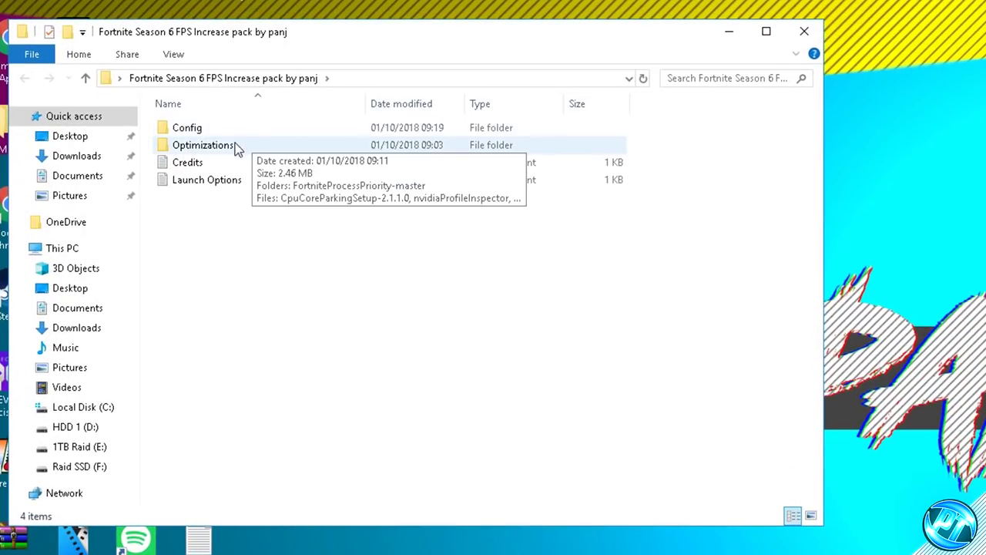
pyautogui.doubleClick(235, 147)
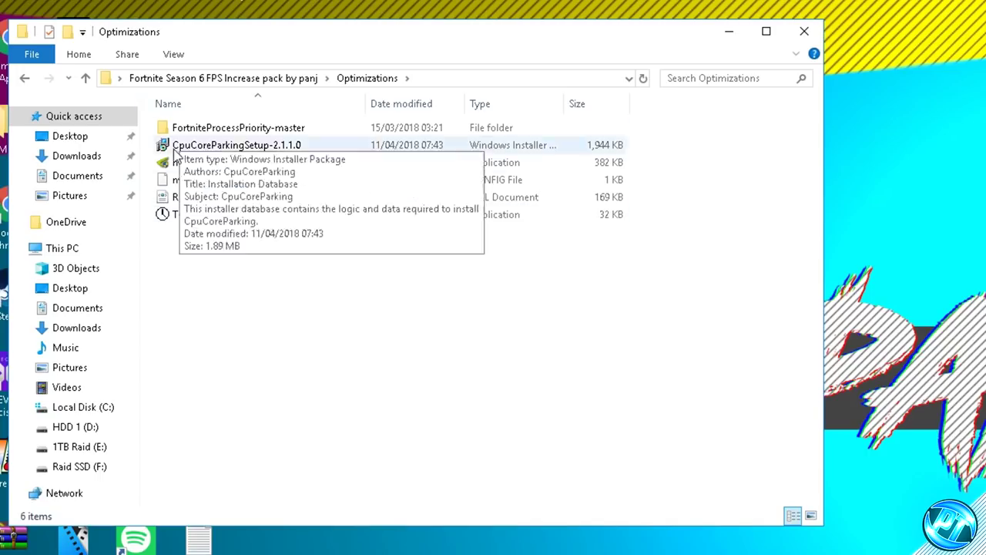
pyautogui.click(248, 150)
pyautogui.doubleClick(248, 149)
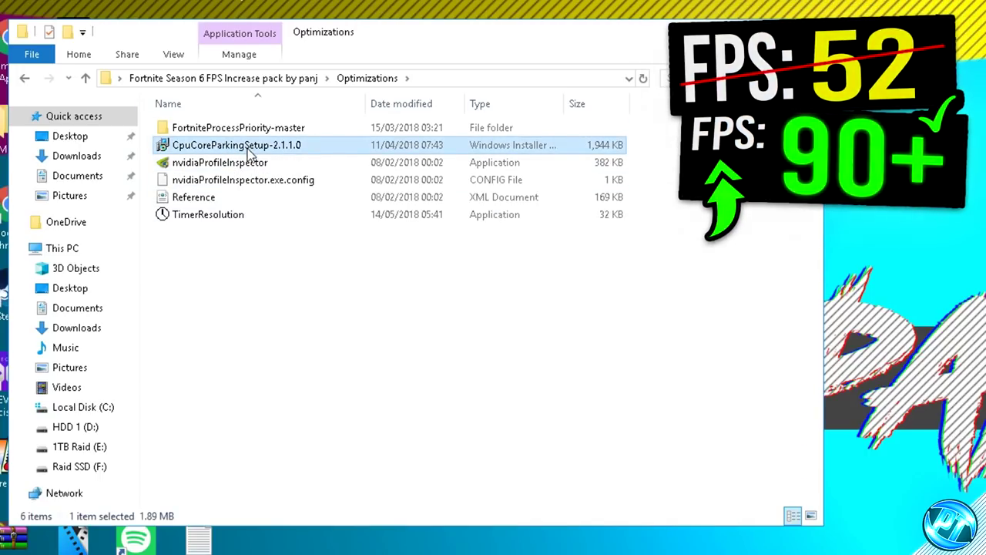
pyautogui.click(740, 32)
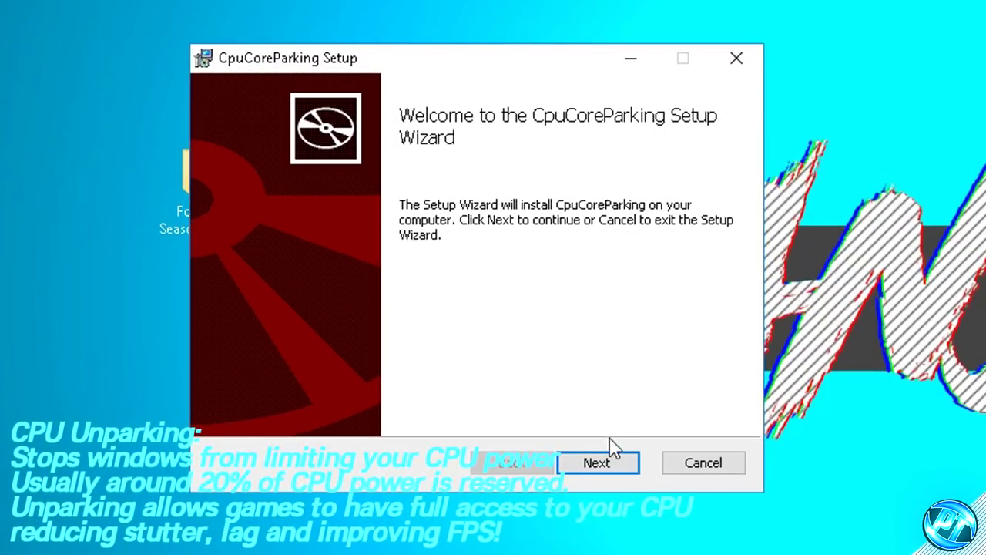
# Accept the license agreement and install CpuCoreParking to the default folder C:\Program Files (x86)\CpuCoreParking\
pyautogui.click(611, 470)
pyautogui.click(278, 410)
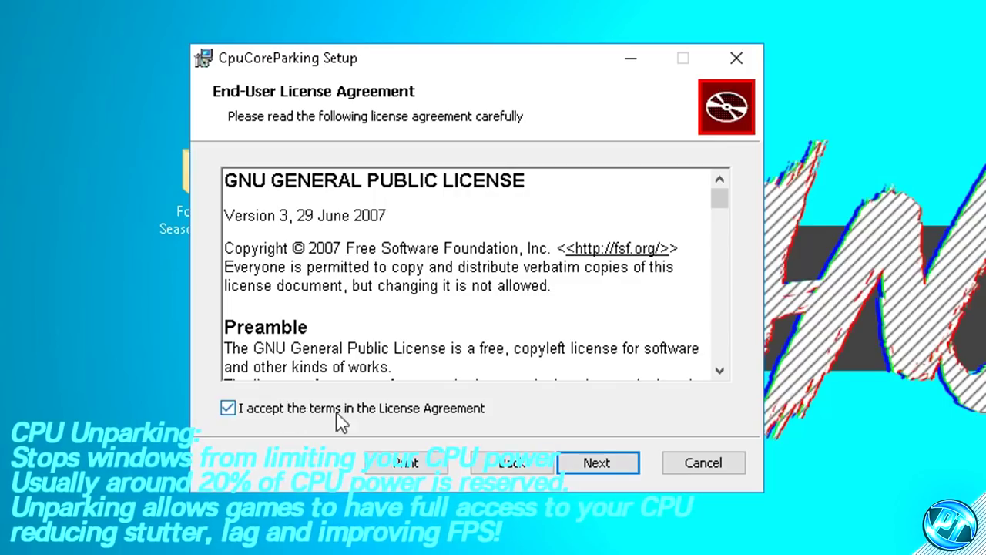
pyautogui.click(620, 471)
pyautogui.click(617, 472)
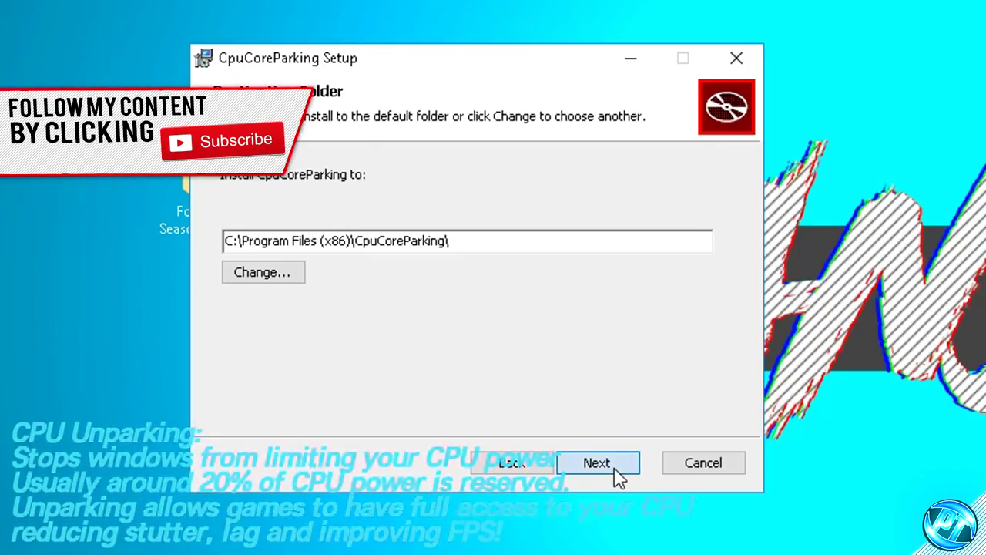
pyautogui.click(614, 470)
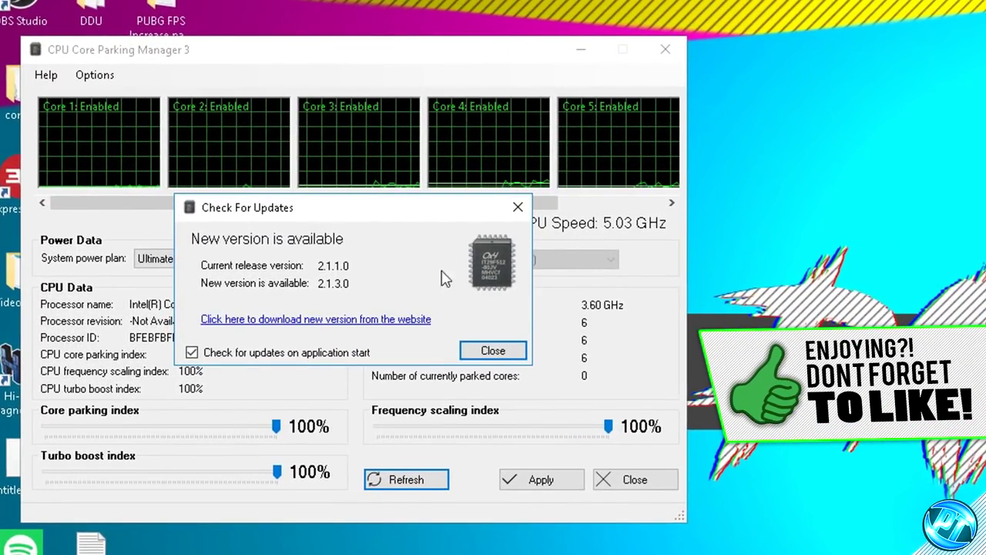
# Dismiss the update notice and set the system power plan to Ultimate Performance, trying High performance in between
pyautogui.click(519, 208)
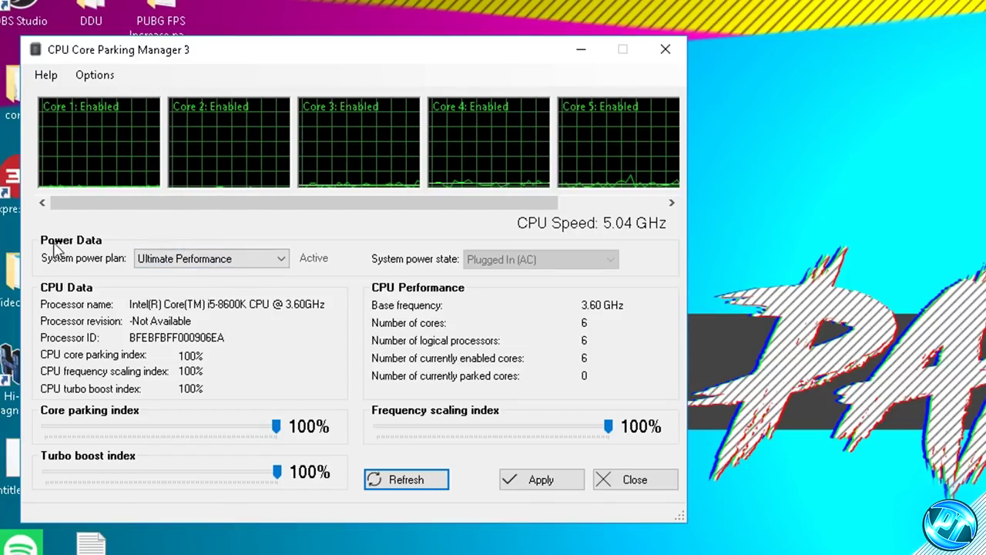
pyautogui.click(210, 262)
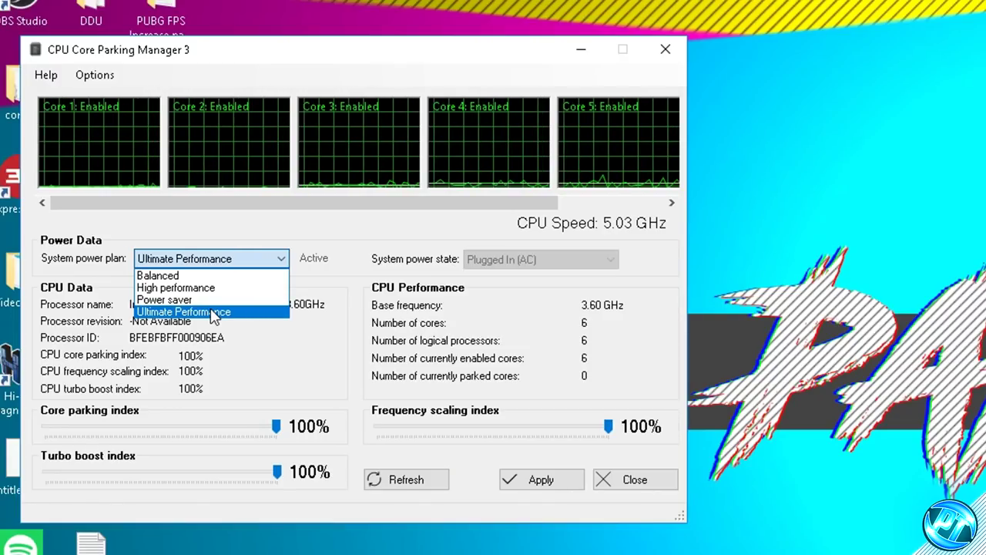
pyautogui.click(210, 288)
pyautogui.click(210, 260)
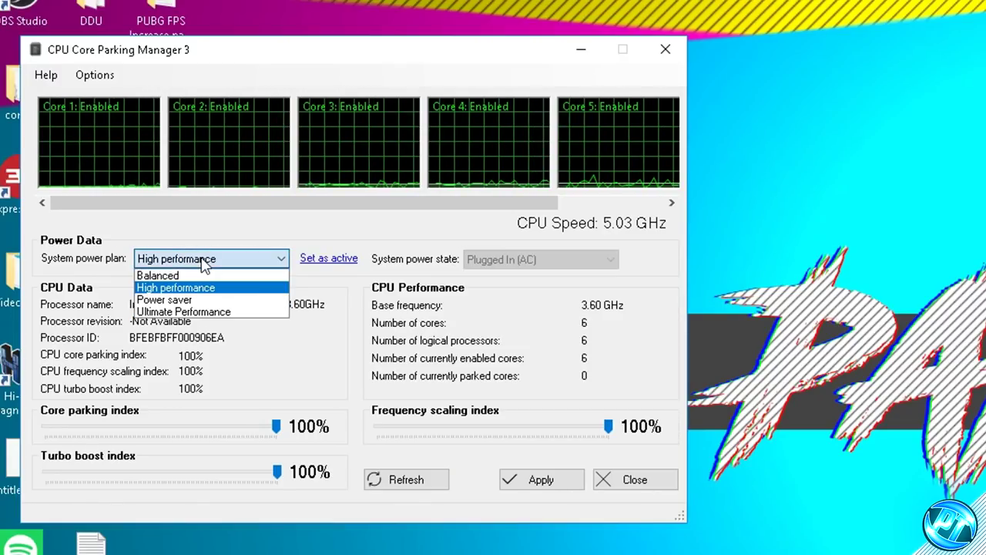
pyautogui.click(199, 312)
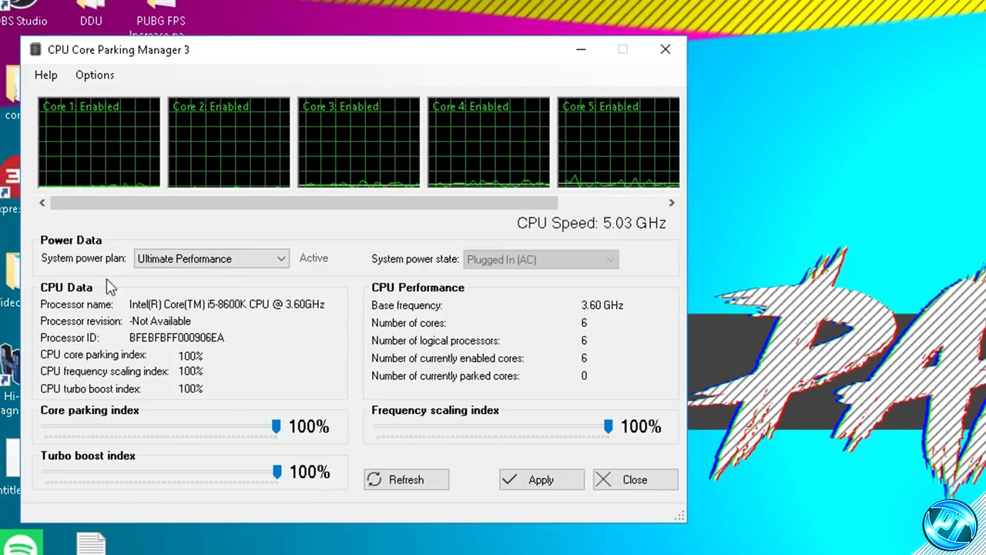
# Set the core parking, frequency scaling and turbo boost indexes to 100%, apply them and close CPU Core Parking Manager
pyautogui.moveTo(275, 427); pyautogui.dragTo(183, 423)
pyautogui.moveTo(185, 378); pyautogui.dragTo(308, 432)
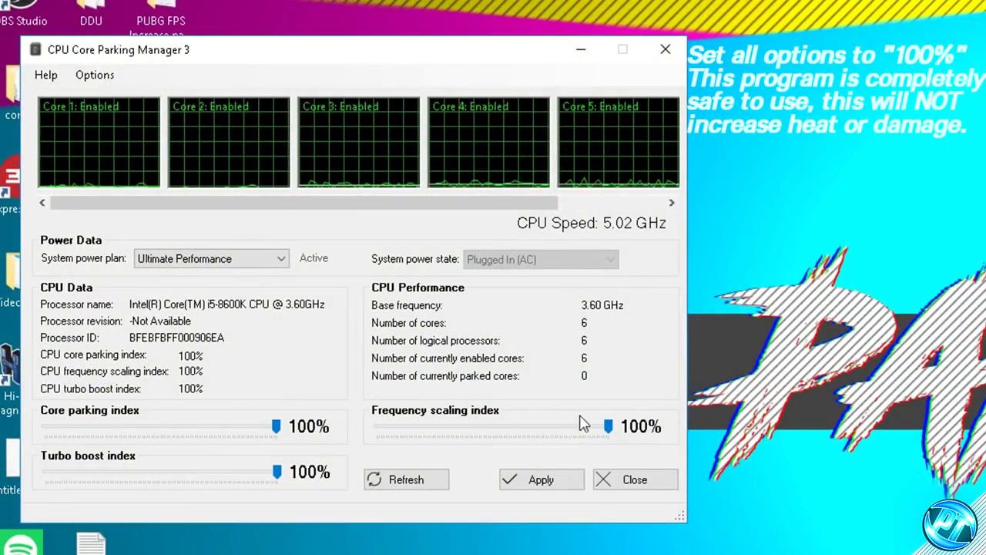
pyautogui.moveTo(608, 426)
pyautogui.mouseDown()
pyautogui.moveTo(529, 426)
pyautogui.moveTo(609, 427)
pyautogui.mouseUp()
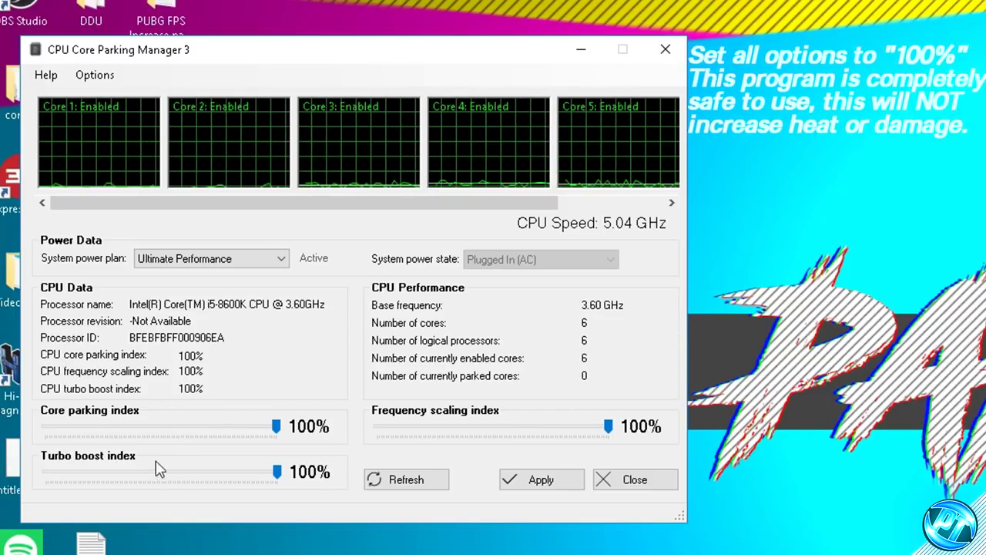
pyautogui.moveTo(276, 471)
pyautogui.mouseDown()
pyautogui.moveTo(205, 473)
pyautogui.moveTo(277, 470)
pyautogui.mouseUp()
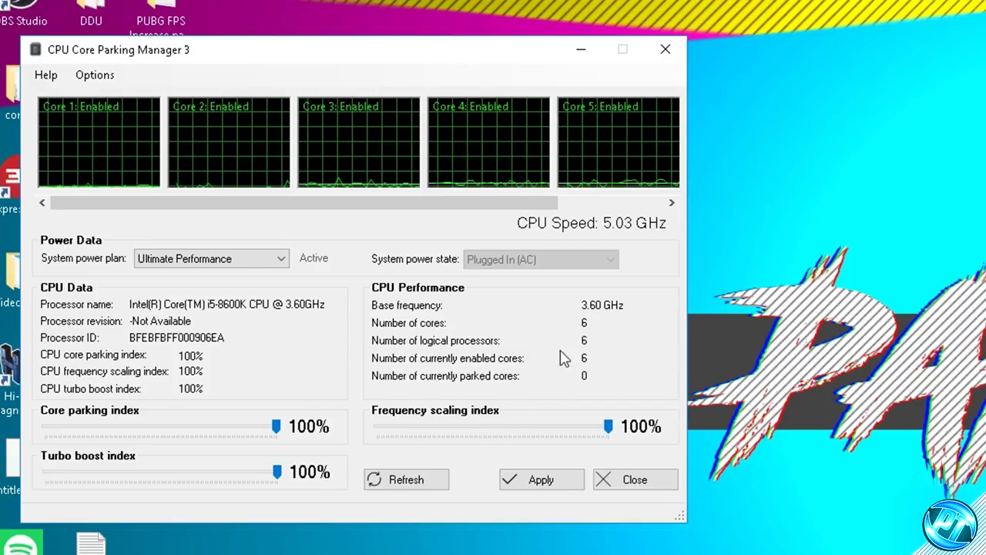
pyautogui.click(539, 479)
pyautogui.click(445, 331)
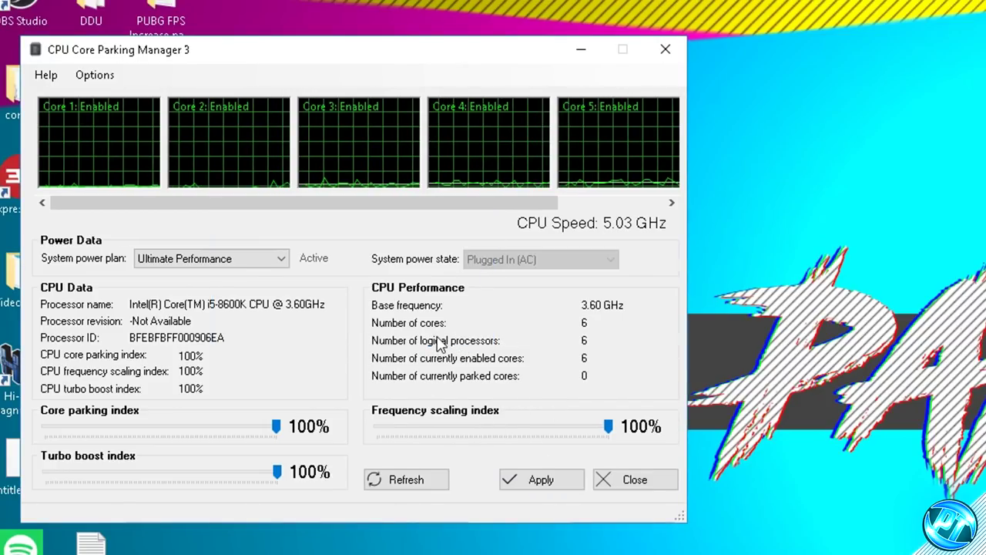
pyautogui.click(665, 49)
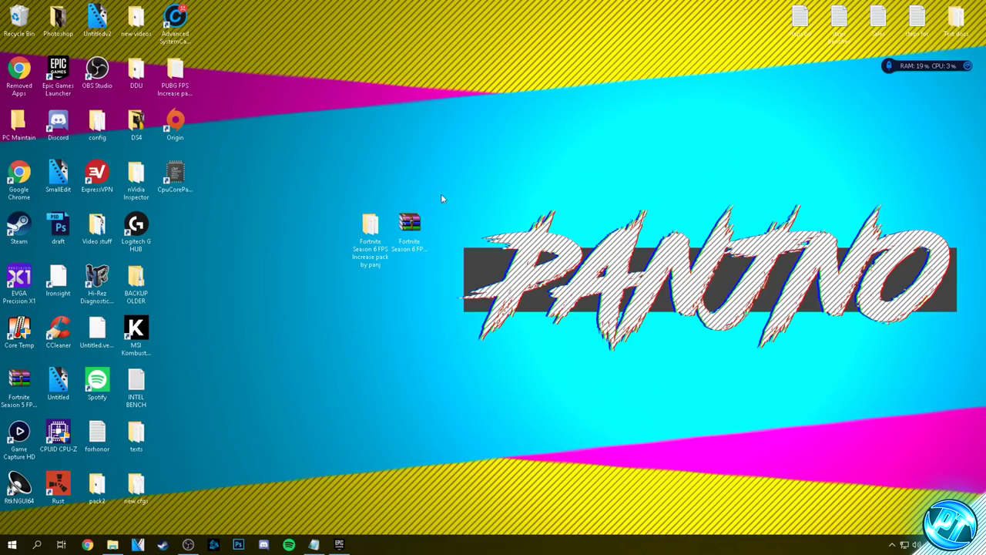
# Open the Windows Services console and select the Superfetch service in the list
pyautogui.click(11, 545)
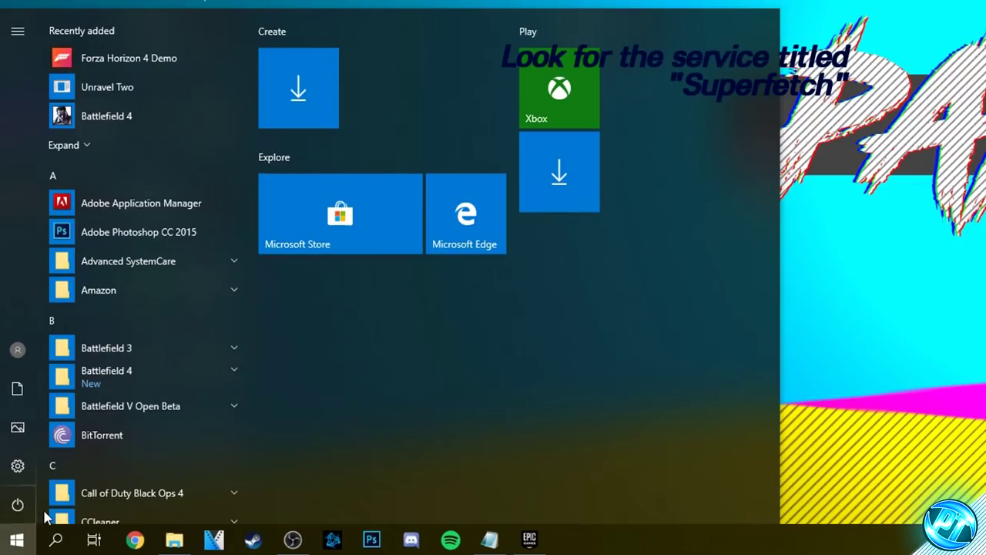
pyautogui.write('services')
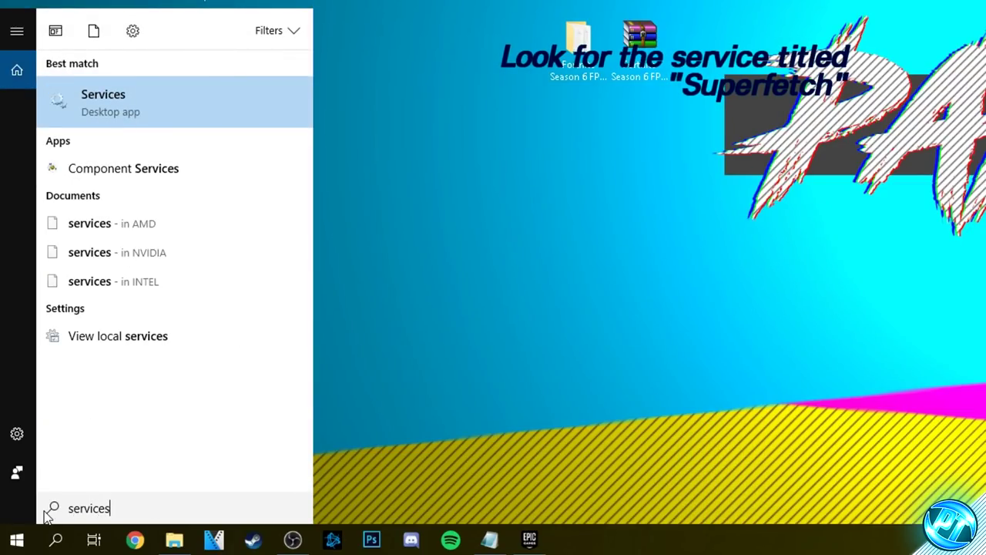
pyautogui.click(61, 103)
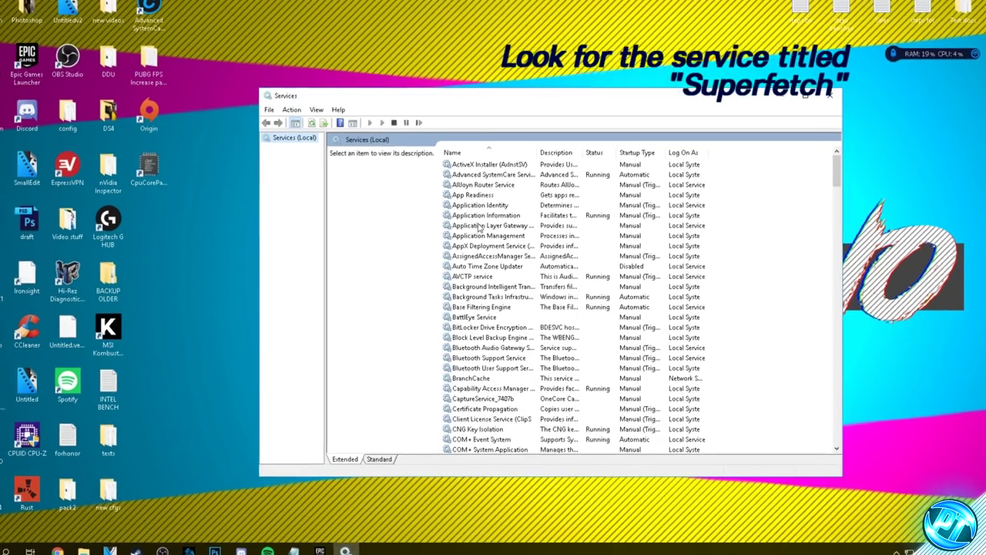
pyautogui.scroll(-10, 493, 242)
pyautogui.scroll(-20, 388, 203)
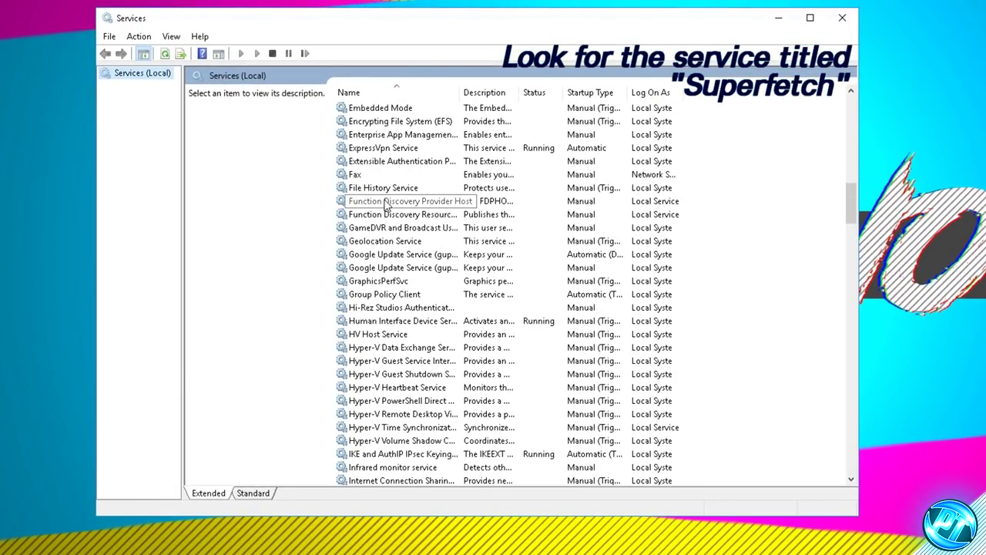
pyautogui.scroll(-14, 379, 214)
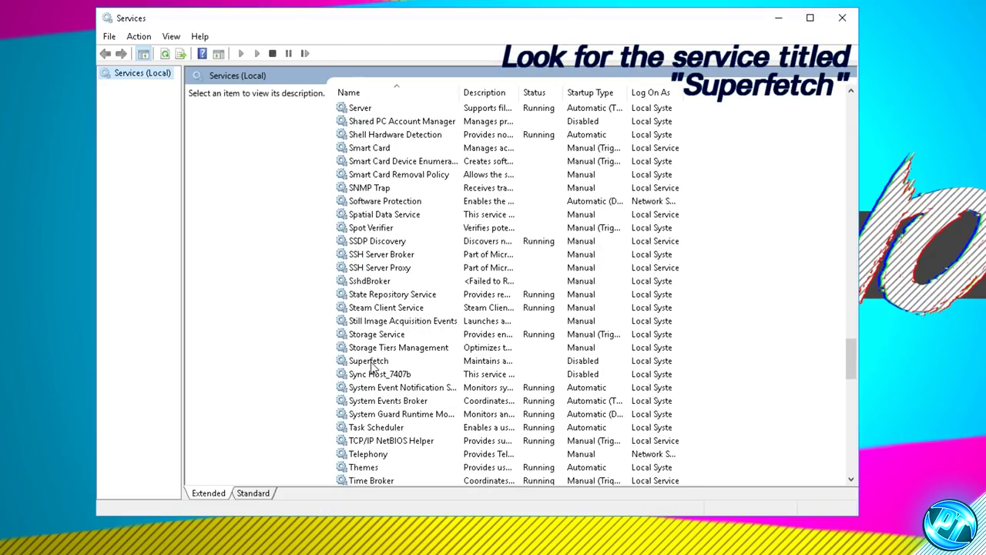
pyautogui.click(375, 362)
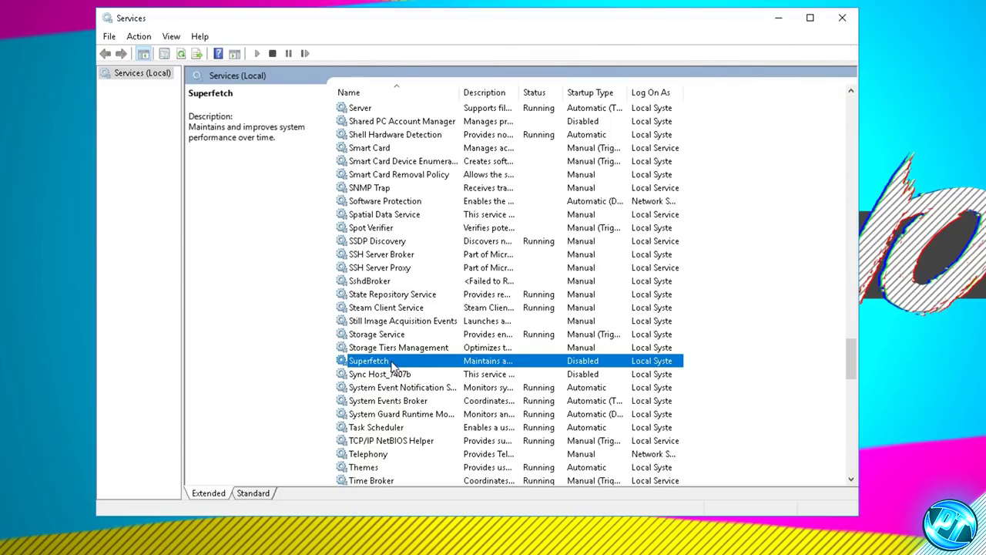
# Set the Superfetch service's startup type to Disabled, apply the change and close Services
pyautogui.rightClick(393, 365)
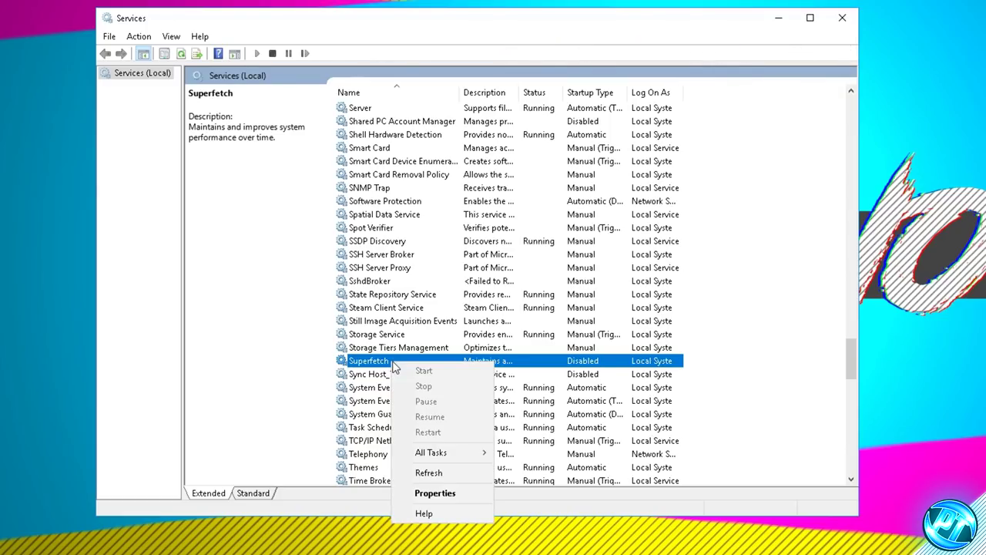
pyautogui.click(435, 494)
pyautogui.click(462, 255)
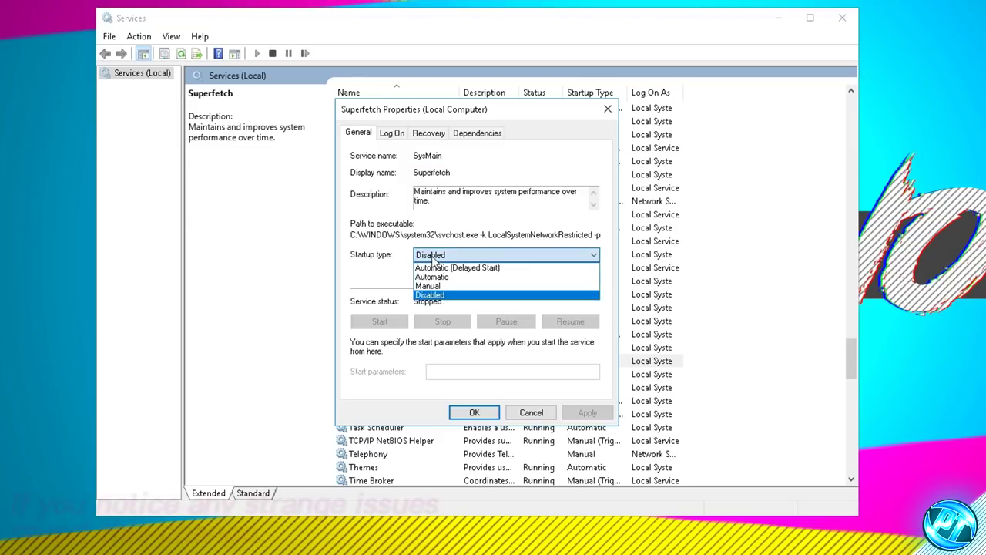
pyautogui.click(431, 293)
pyautogui.click(435, 255)
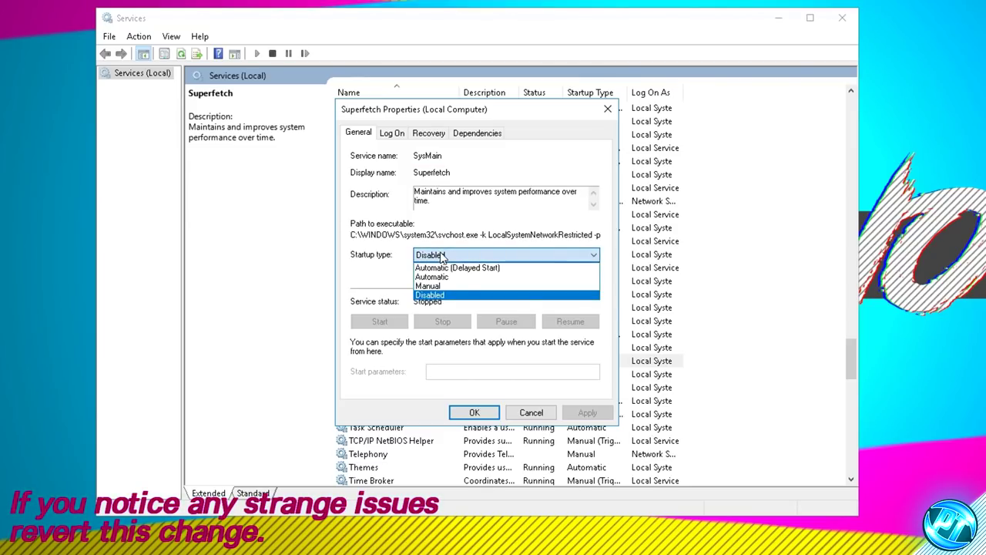
pyautogui.click(439, 292)
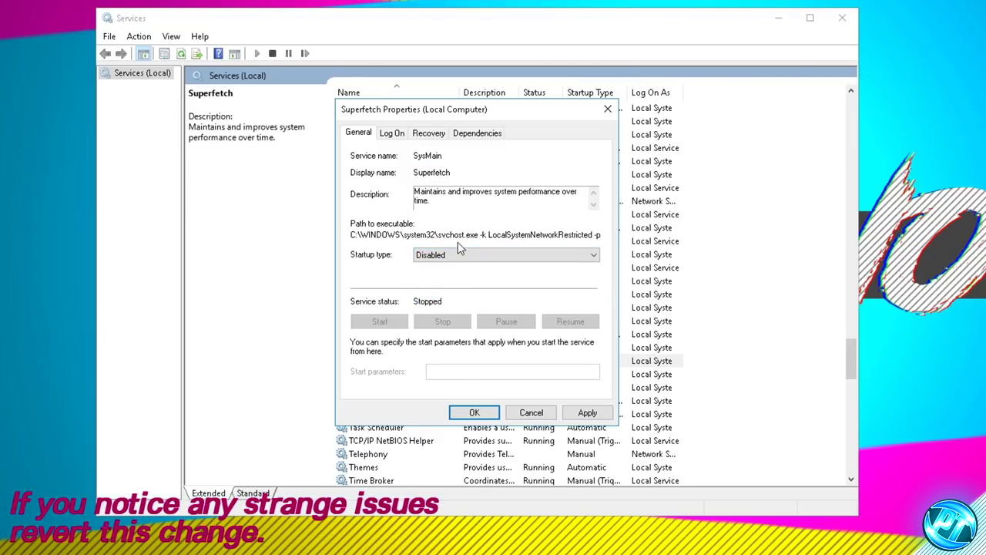
pyautogui.click(588, 413)
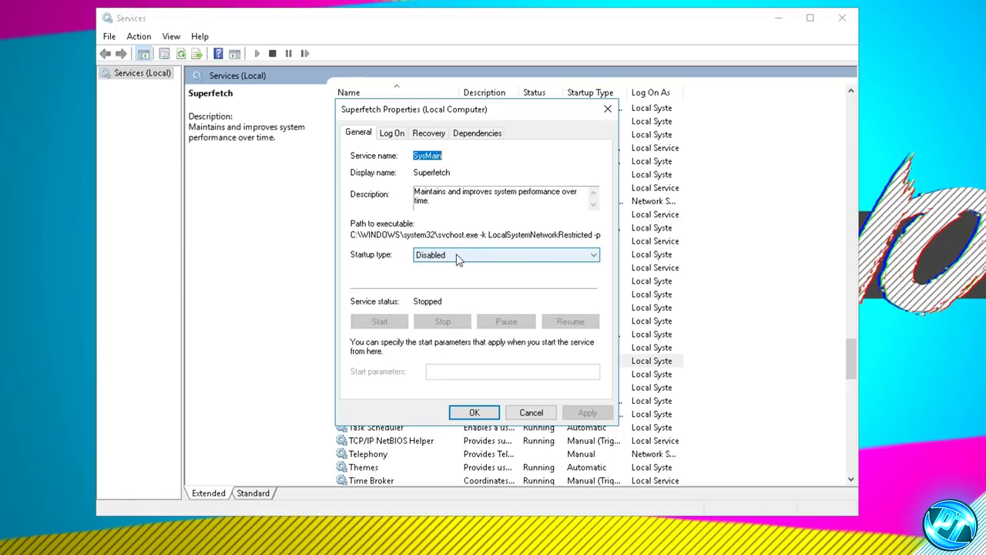
pyautogui.click(473, 412)
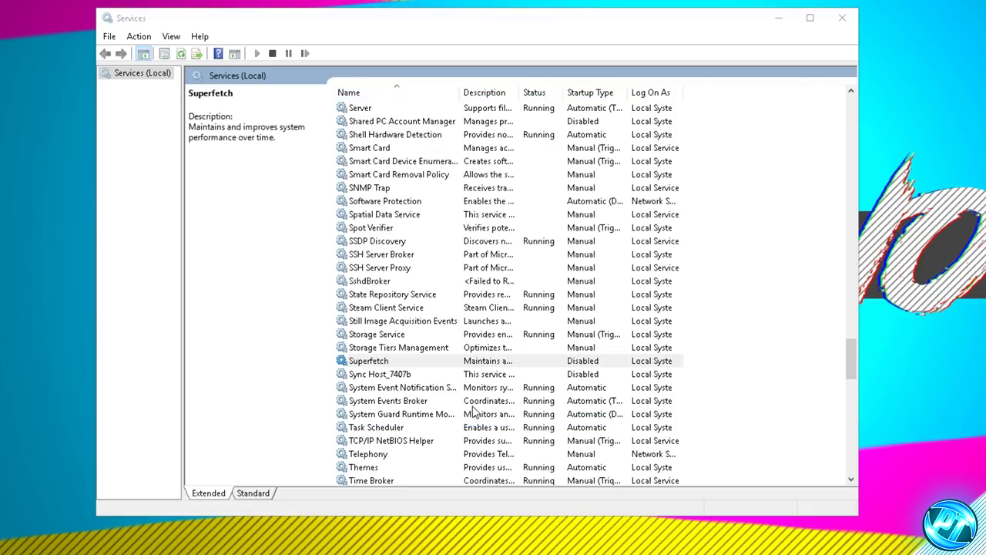
pyautogui.click(842, 17)
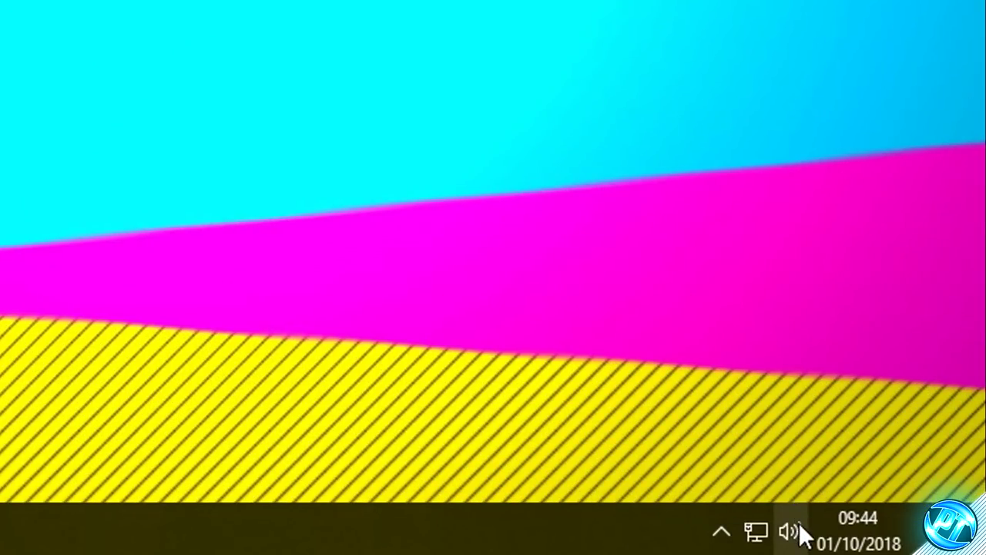
# Open the Windows playback devices and show the properties of the default Realtek High Definition Audio Speakers
pyautogui.rightClick(794, 534)
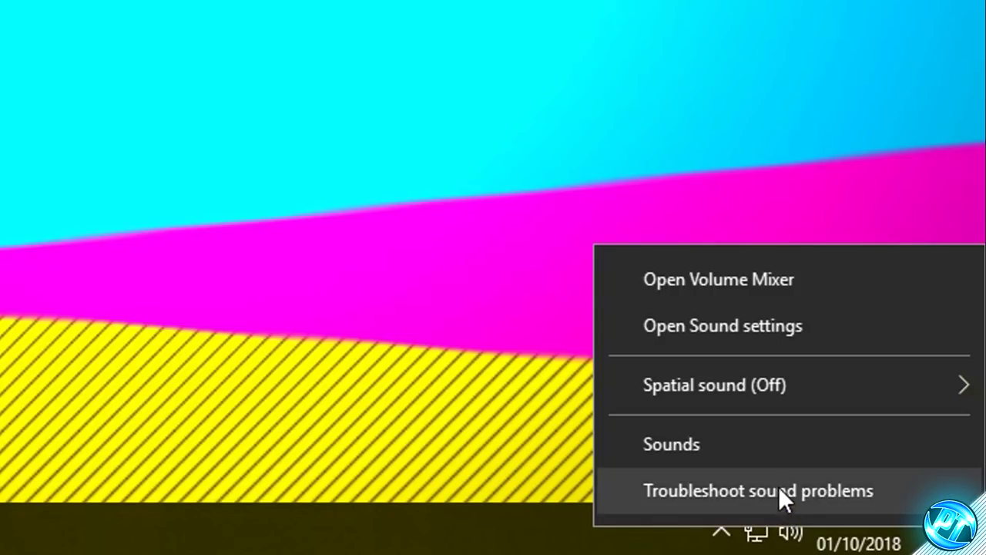
pyautogui.click(688, 441)
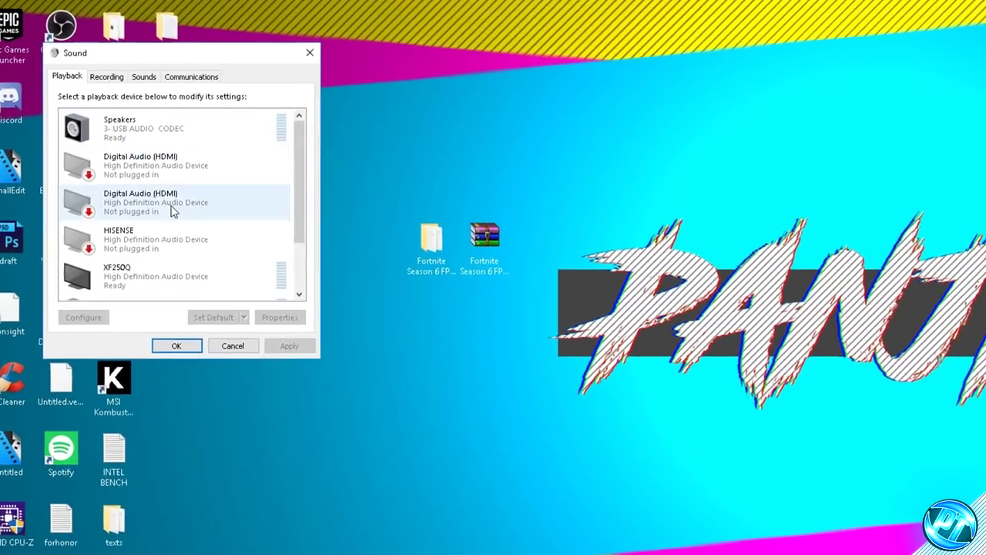
pyautogui.scroll(-2, 177, 211)
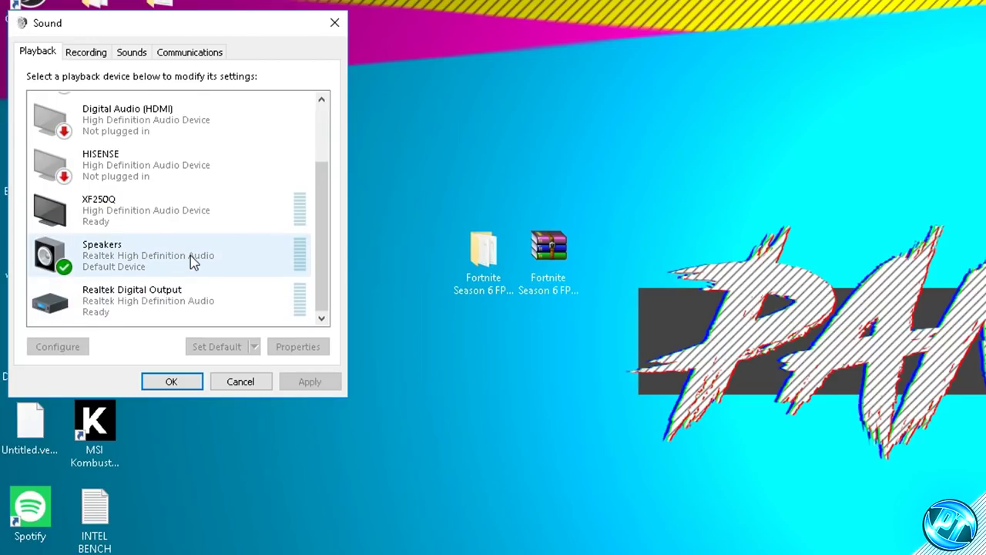
pyautogui.scroll(1, 128, 270)
pyautogui.scroll(-1, 158, 264)
pyautogui.rightClick(131, 247)
pyautogui.click(183, 385)
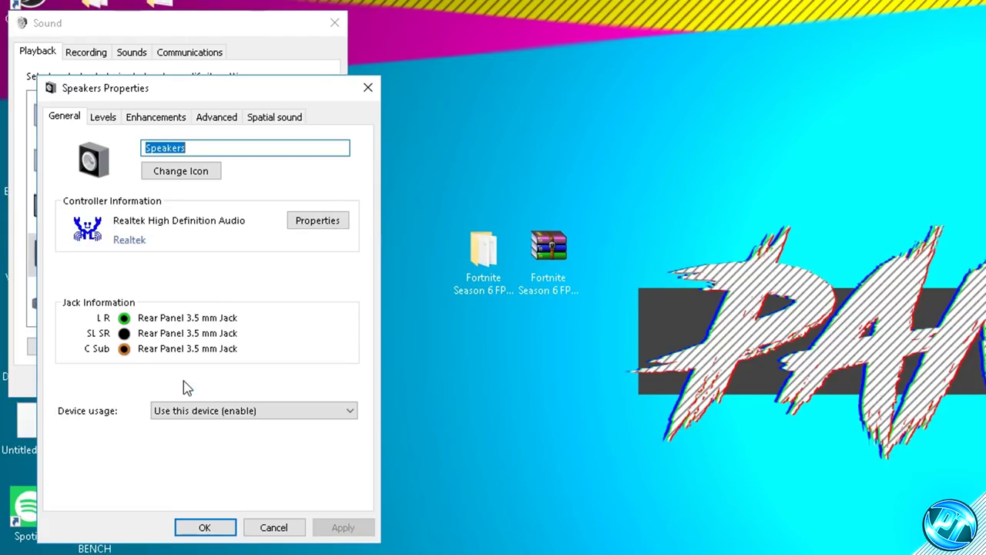
# Make sure all sound effects are disabled in the Speakers' enhancement settings
pyautogui.click(138, 124)
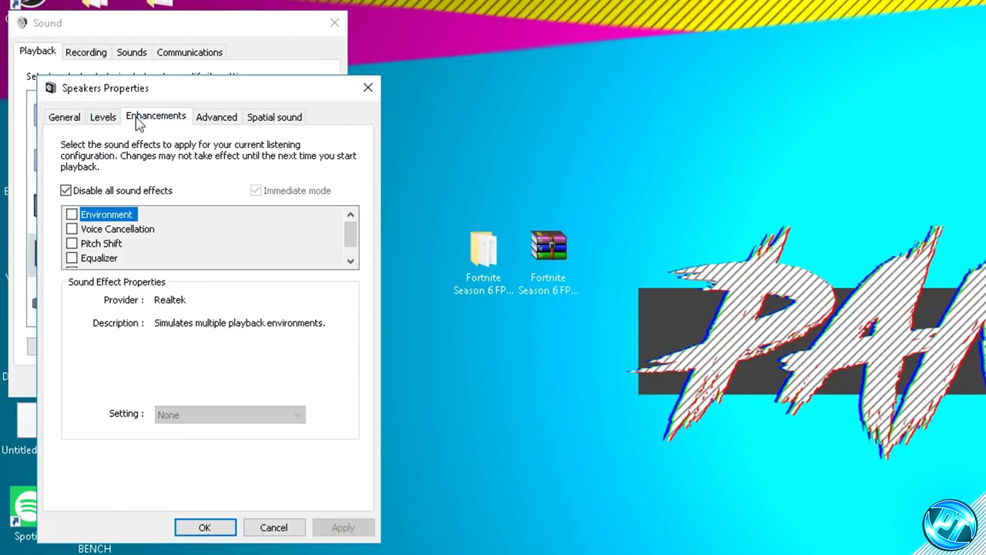
pyautogui.click(68, 191)
pyautogui.click(69, 192)
# Set the Speakers' default format to 16 bit, 44100 Hz (CD Quality) and confirm the sound settings
pyautogui.click(218, 118)
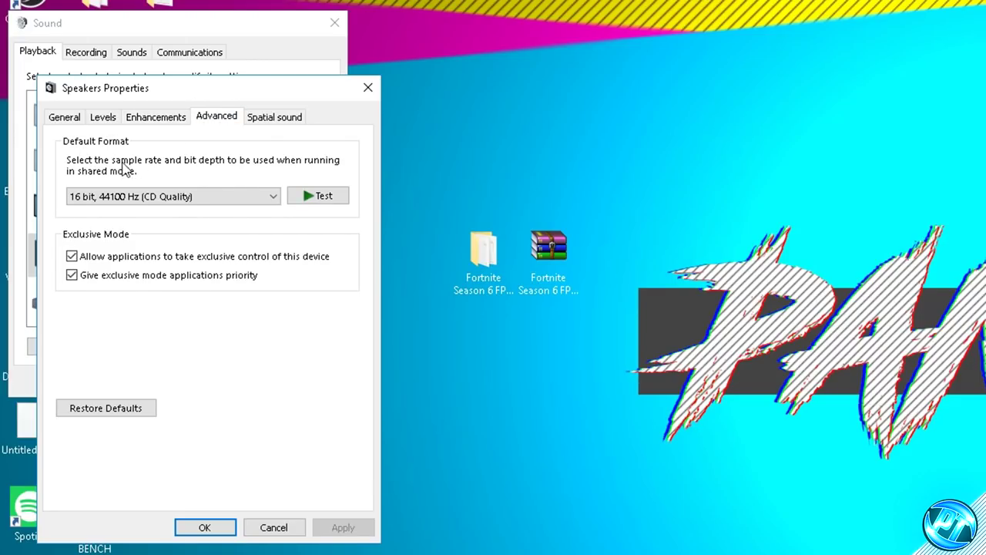
pyautogui.click(217, 197)
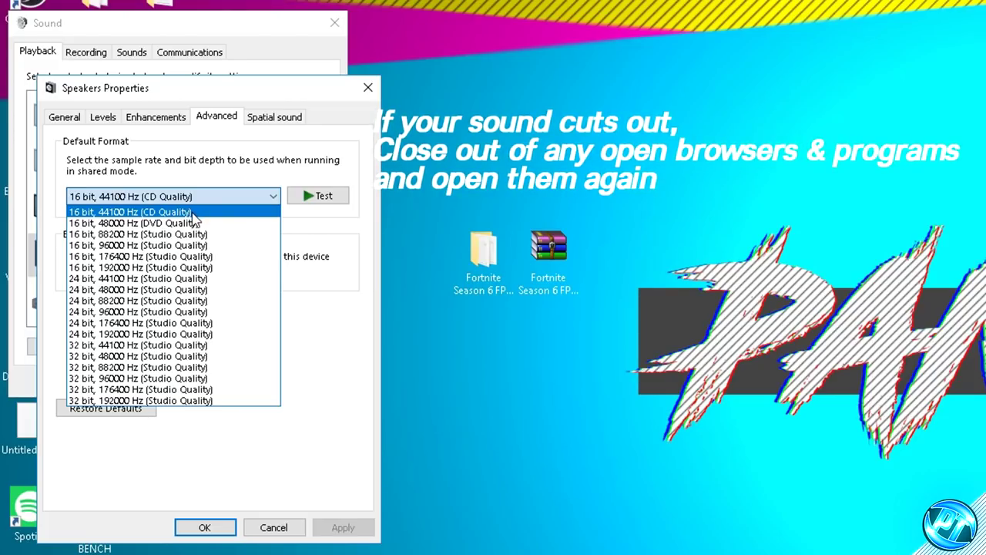
pyautogui.click(193, 213)
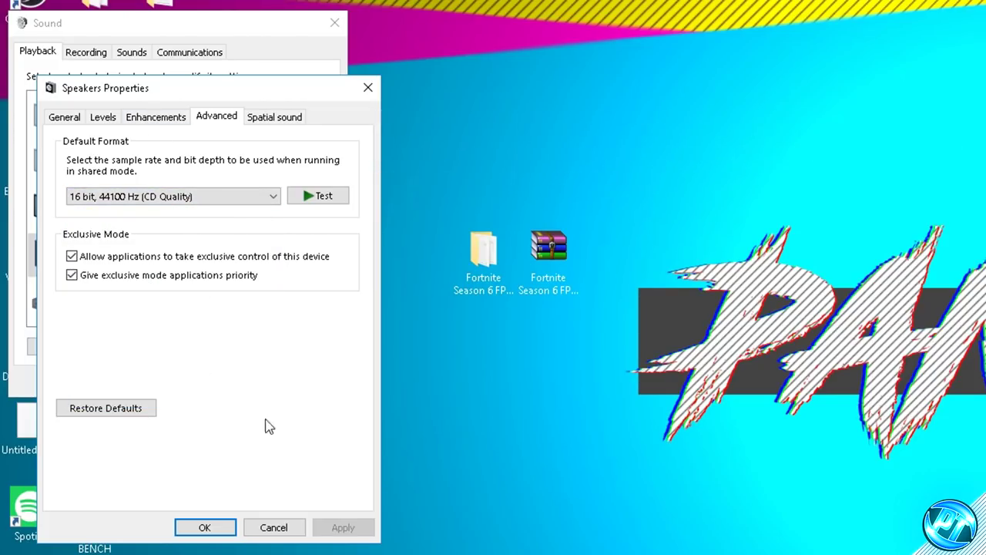
pyautogui.click(205, 527)
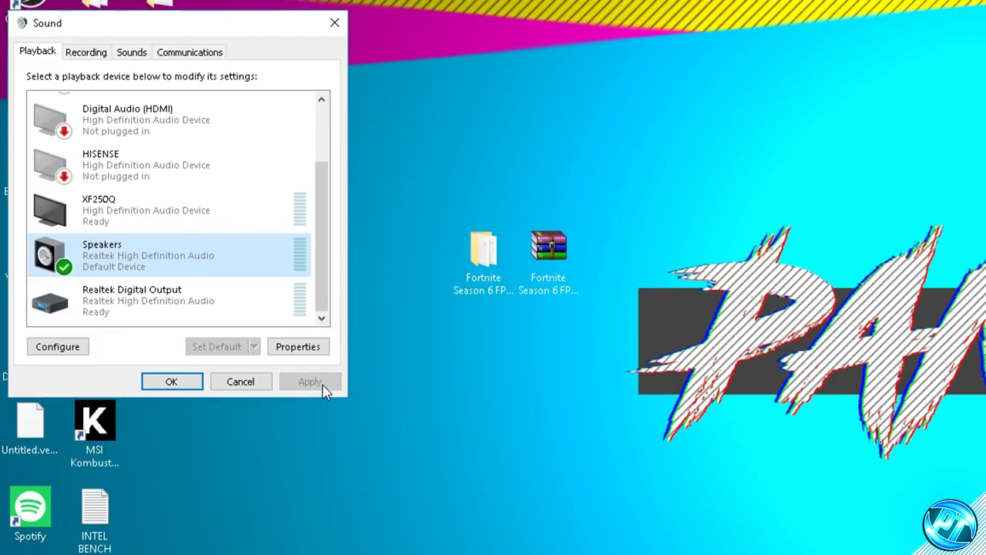
pyautogui.click(173, 382)
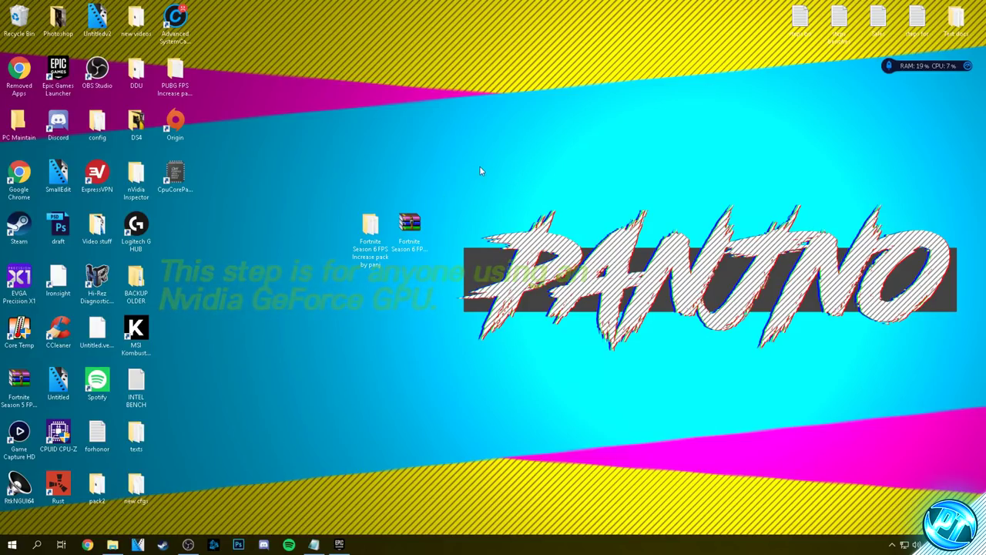
# Launch nvidiaProfileInspector from the Optimizations folder of the Fortnite Season 6 FPS Increase pack
pyautogui.doubleClick(372, 228)
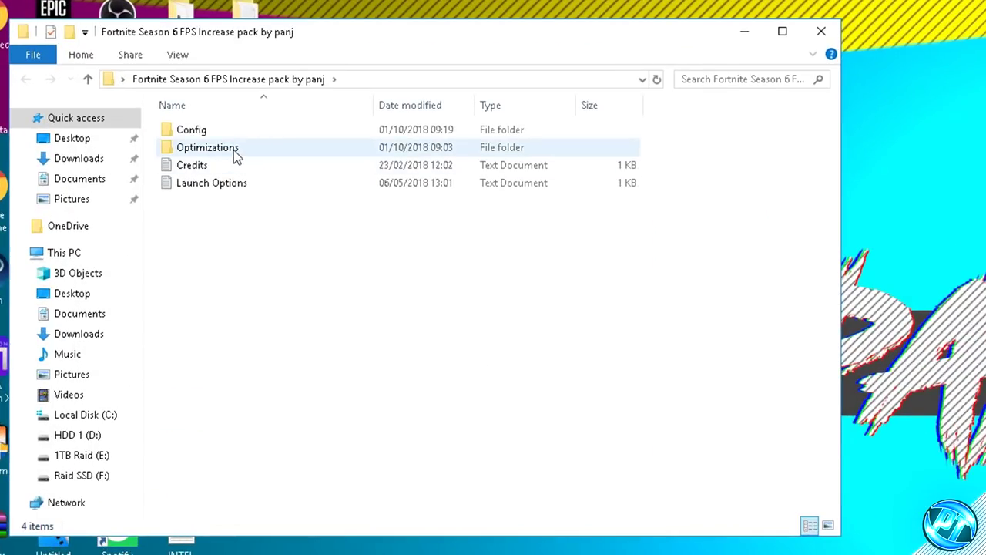
pyautogui.doubleClick(169, 148)
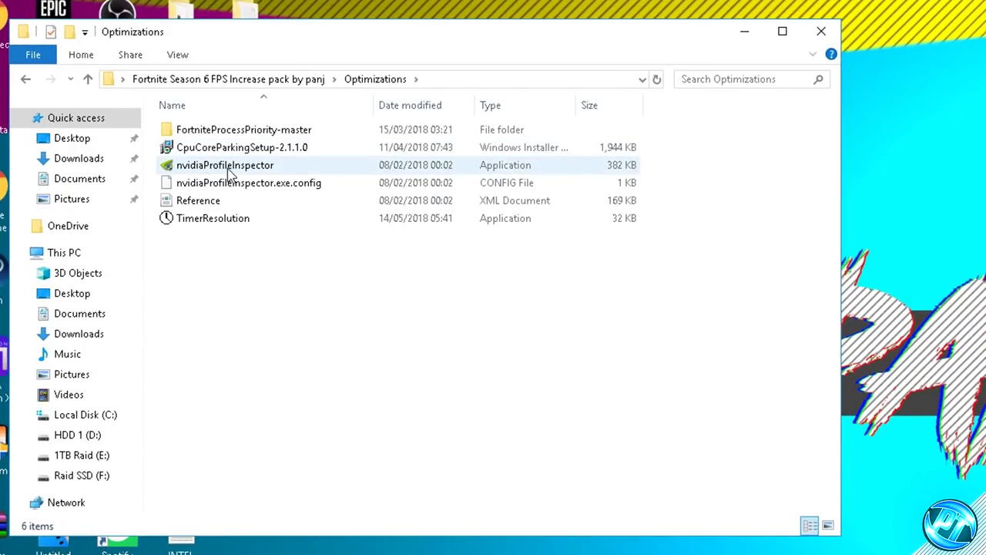
pyautogui.doubleClick(231, 173)
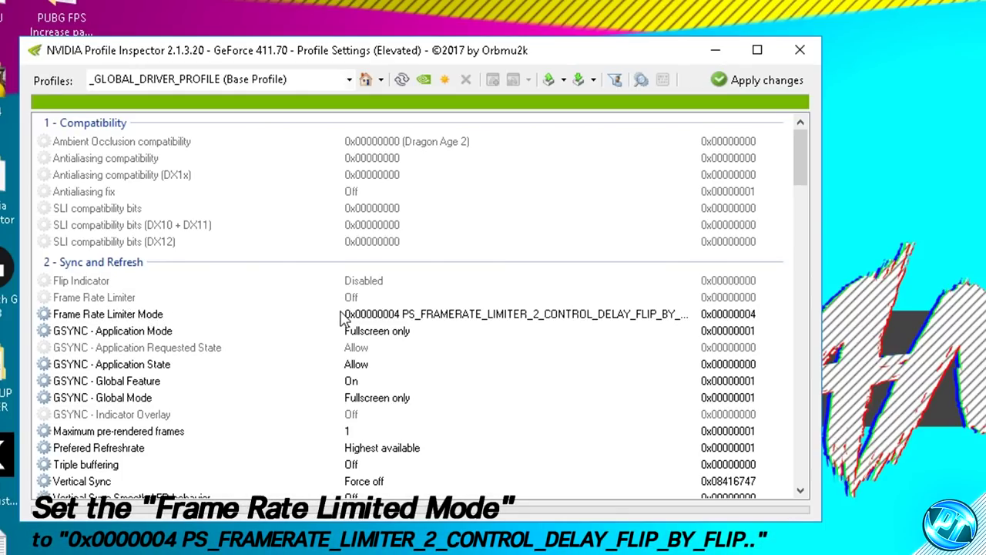
# Set Frame Rate Limiter Mode to 0x00000004 PS_FRAMERATE_LIMITER_2_CONTROL_DELAY_FLIP_BY_FLIPMETERING in the global driver profile, apply the changes and close the inspector
pyautogui.click(158, 322)
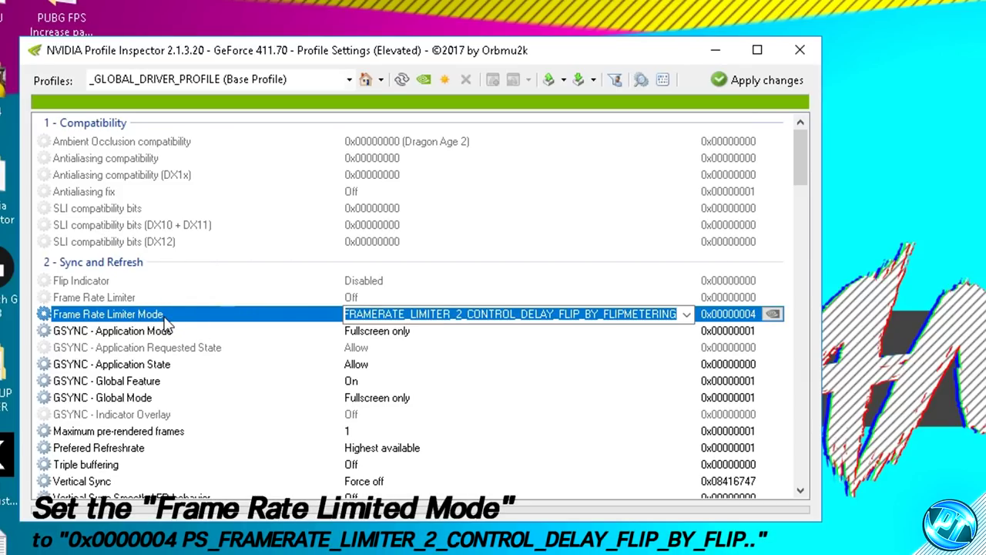
pyautogui.click(370, 314)
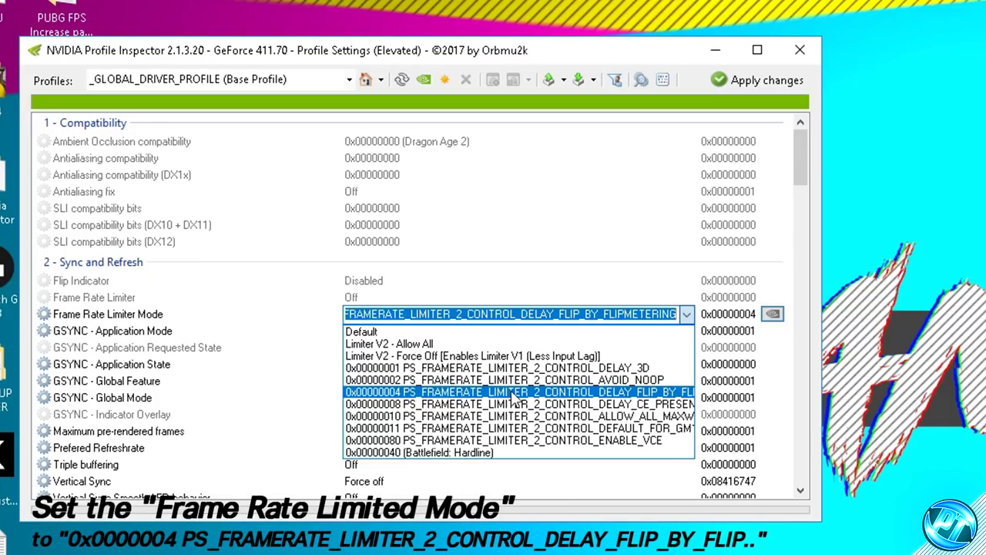
pyautogui.click(397, 395)
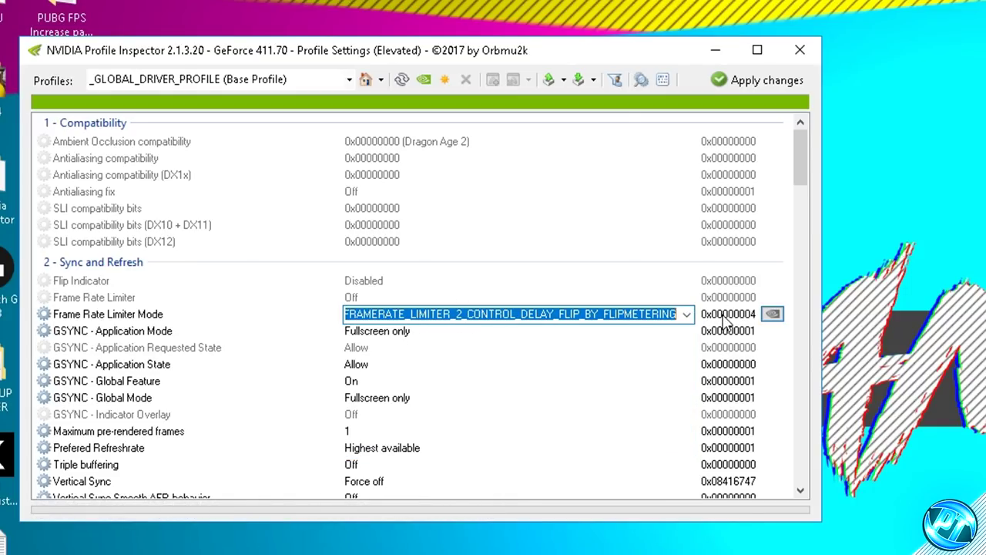
pyautogui.click(731, 79)
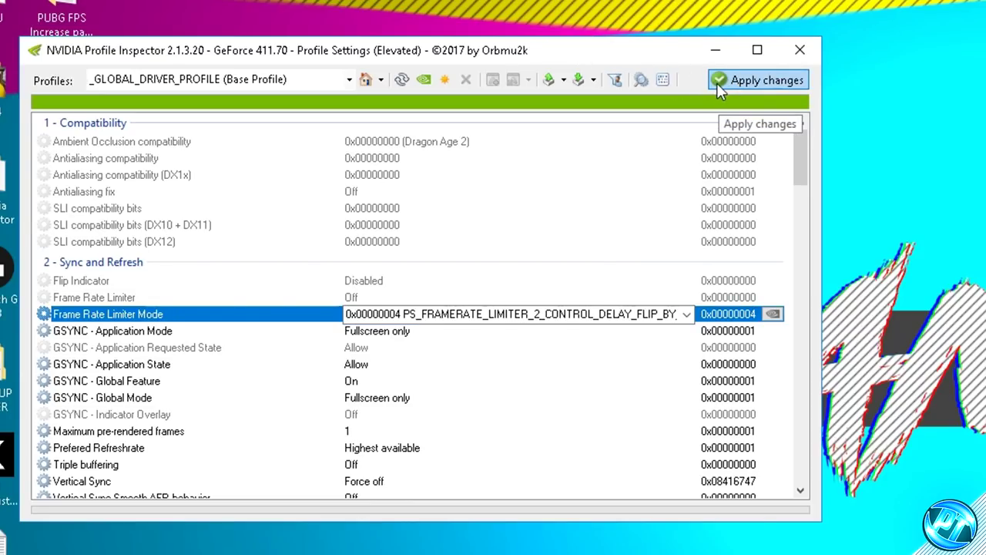
pyautogui.click(798, 51)
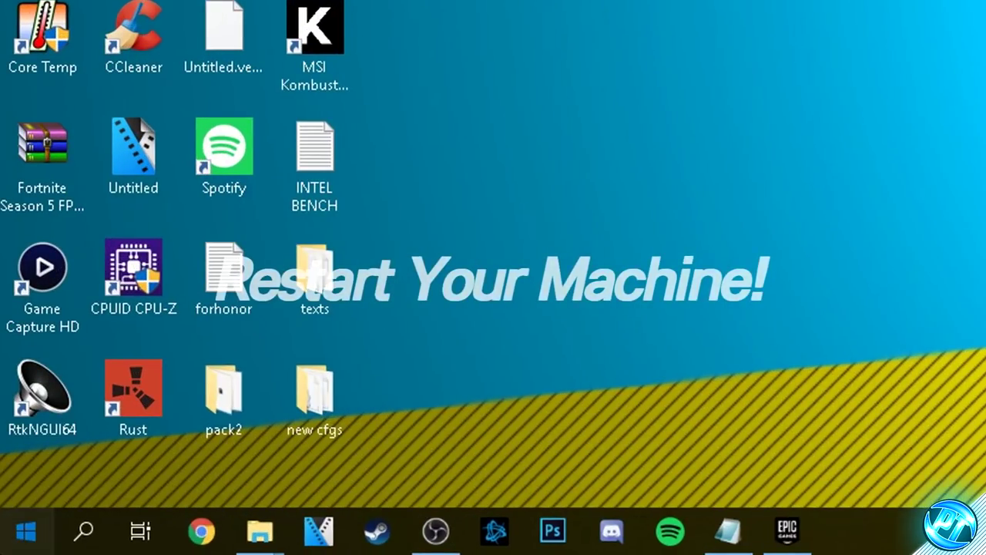
# Restart the computer
pyautogui.click(13, 541)
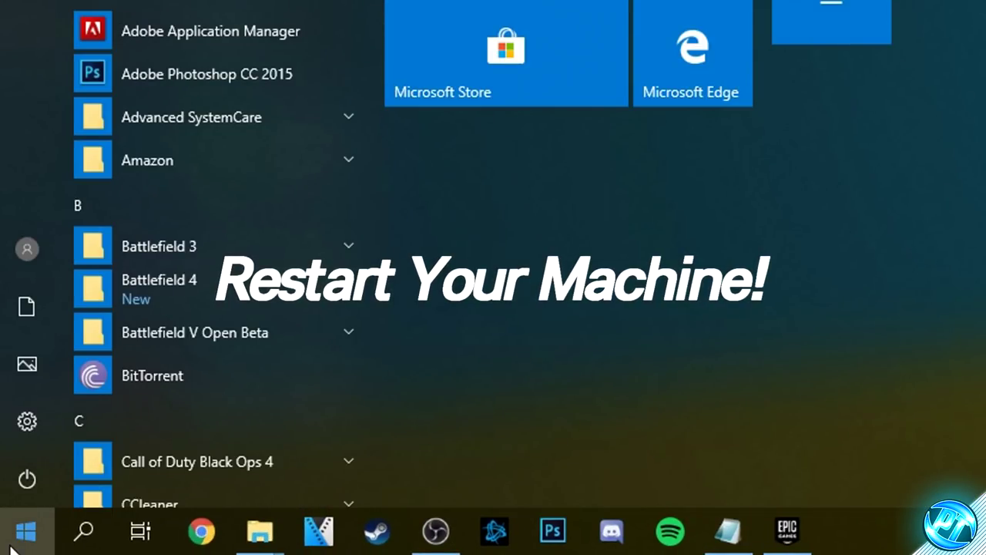
pyautogui.click(23, 478)
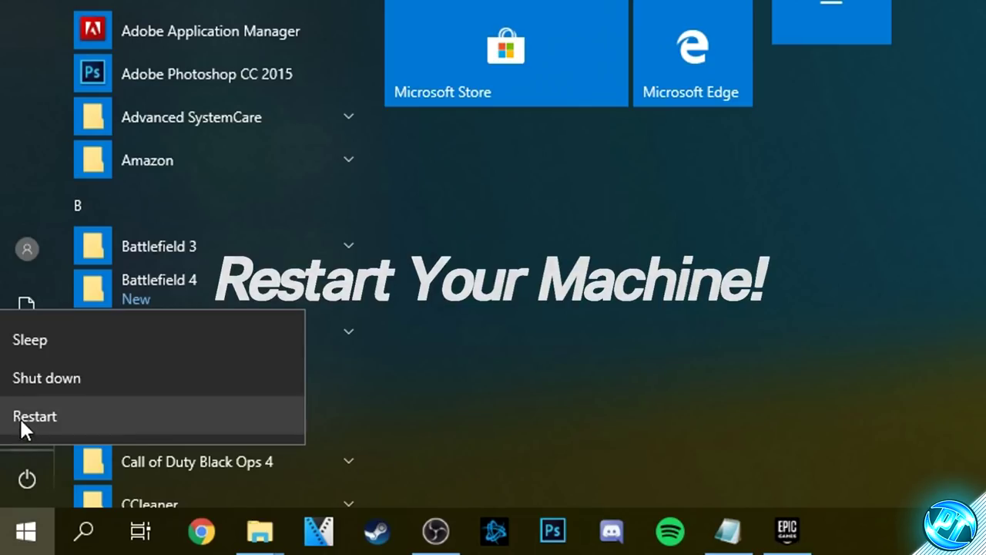
pyautogui.click(51, 421)
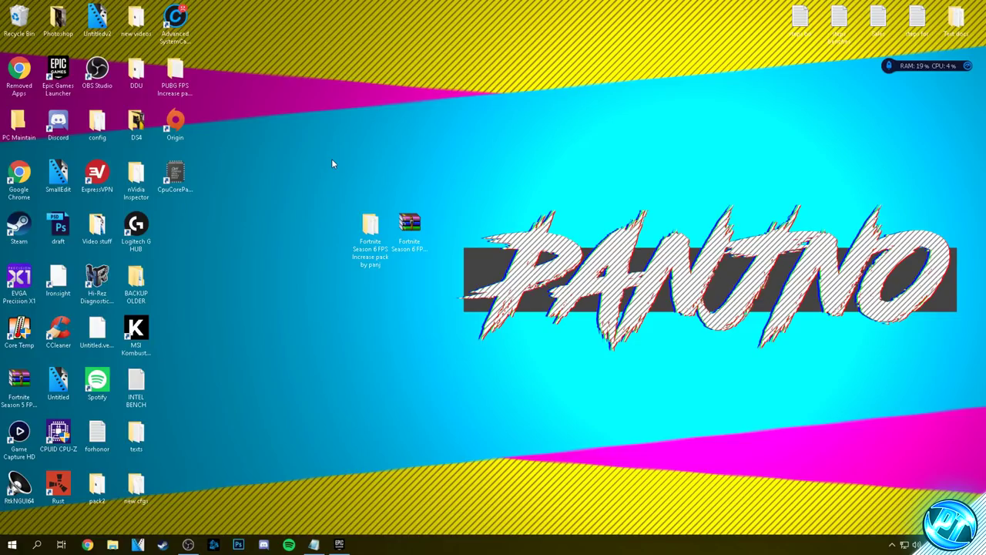
# Move TimerResolution from the pack's Optimizations folder to the desktop, close the folder and place the file beside the pack's archive
pyautogui.doubleClick(372, 223)
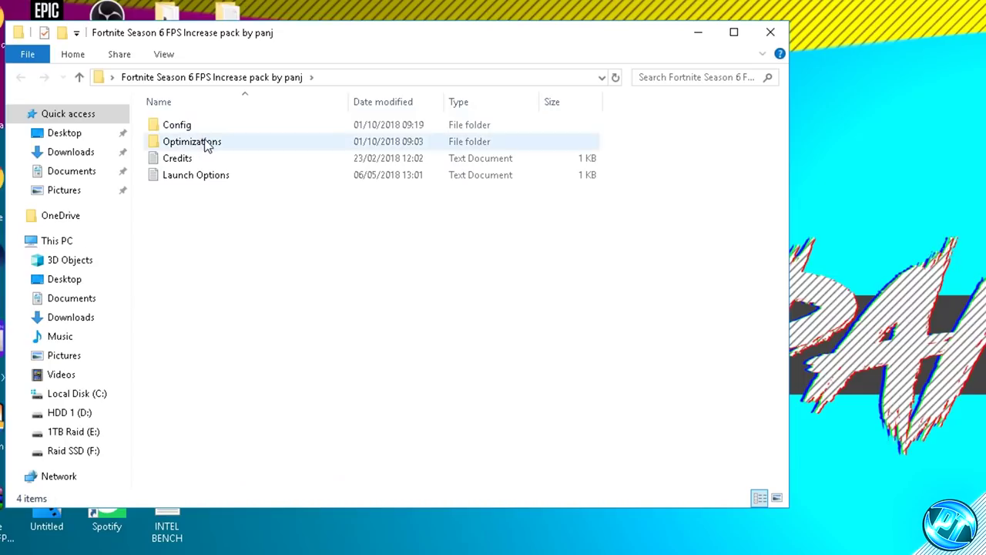
pyautogui.doubleClick(164, 150)
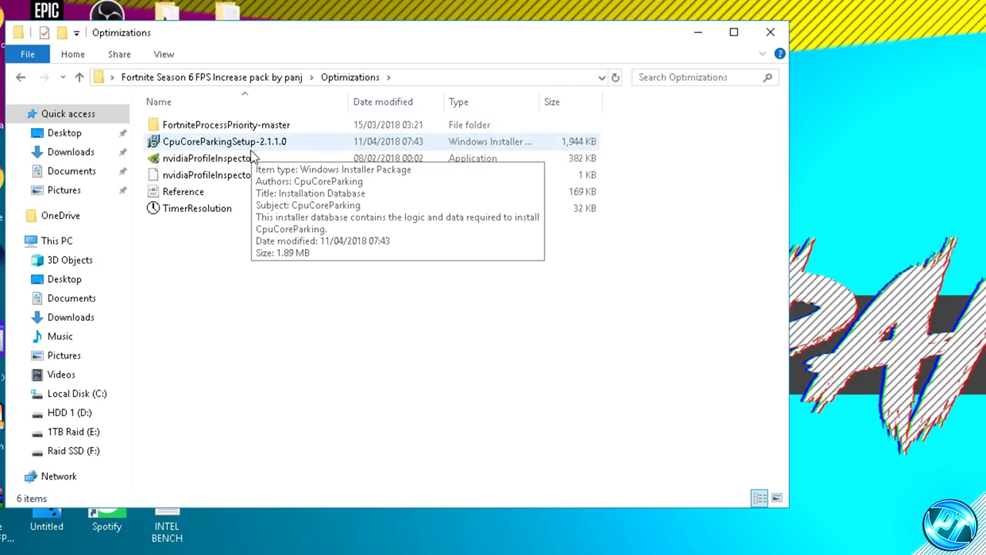
pyautogui.click(212, 213)
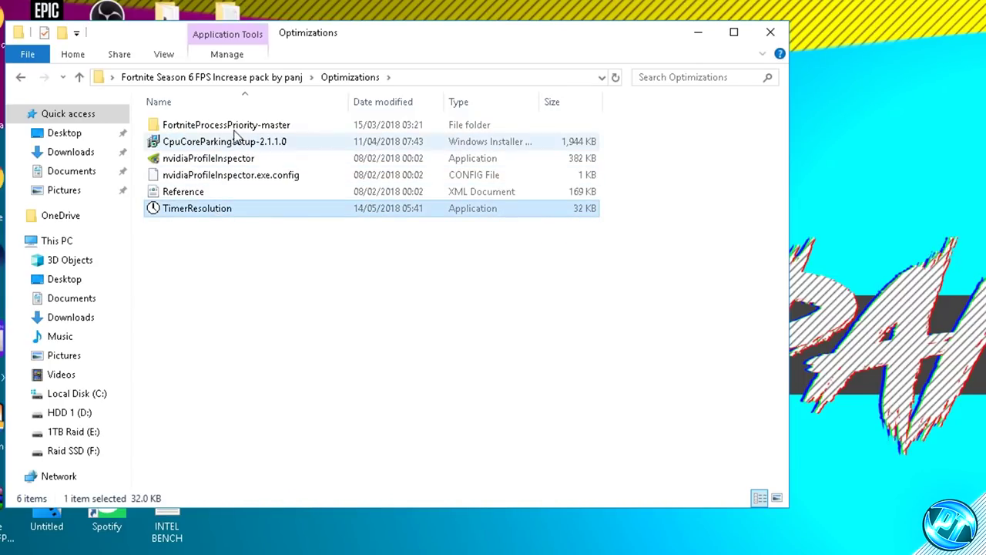
pyautogui.moveTo(206, 216); pyautogui.dragTo(838, 205)
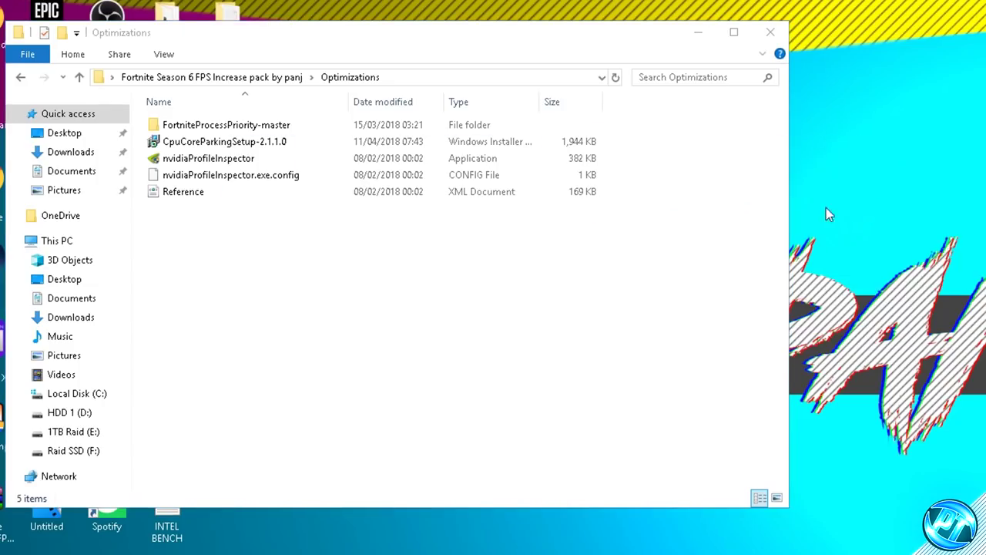
pyautogui.click(770, 32)
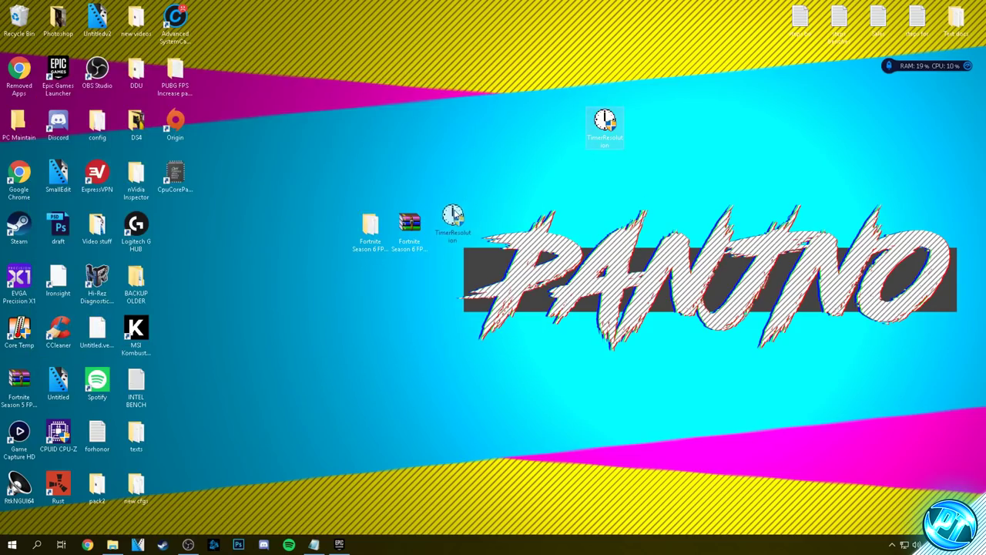
pyautogui.moveTo(454, 216); pyautogui.dragTo(450, 221)
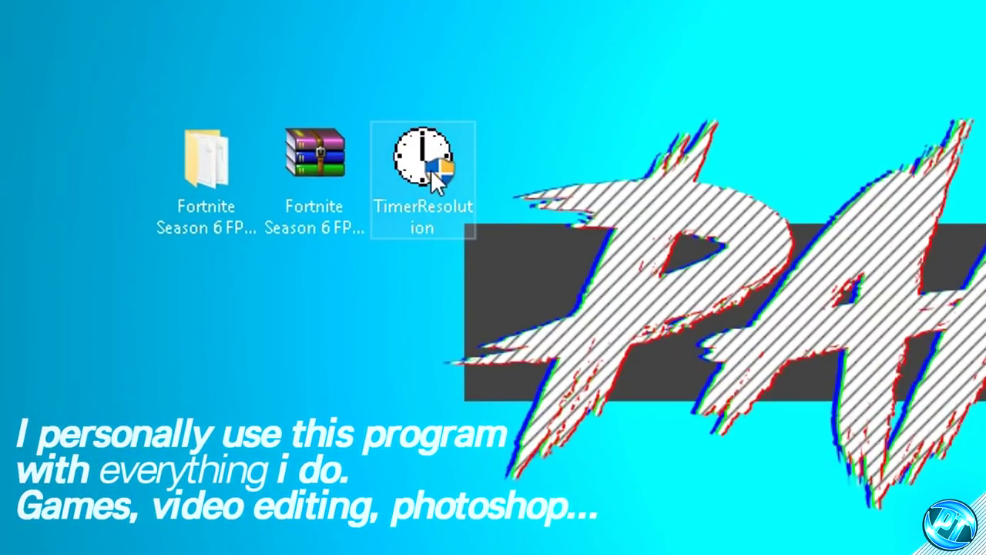
# Launch TimerResolution, set the timer resolution to Maximum and minimize its window
pyautogui.doubleClick(450, 226)
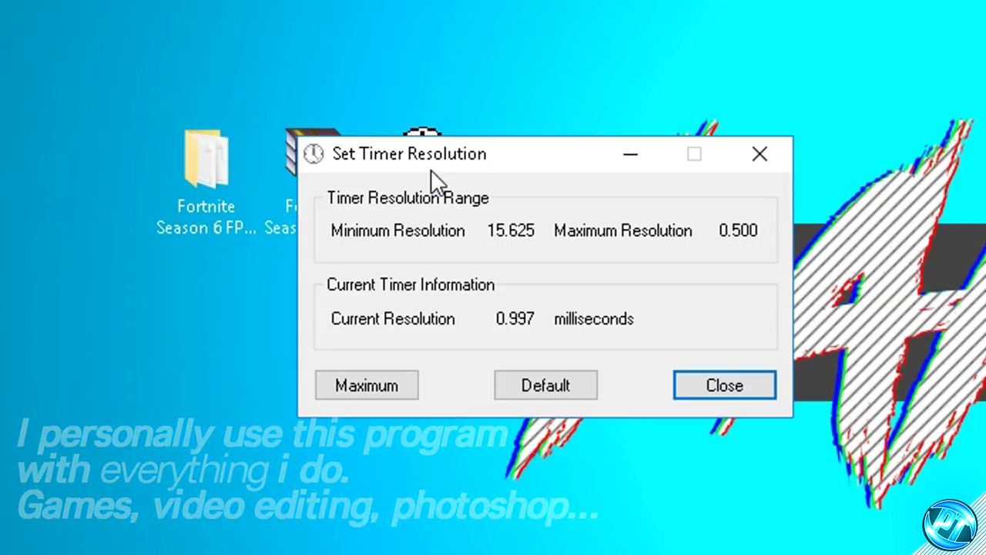
pyautogui.click(378, 385)
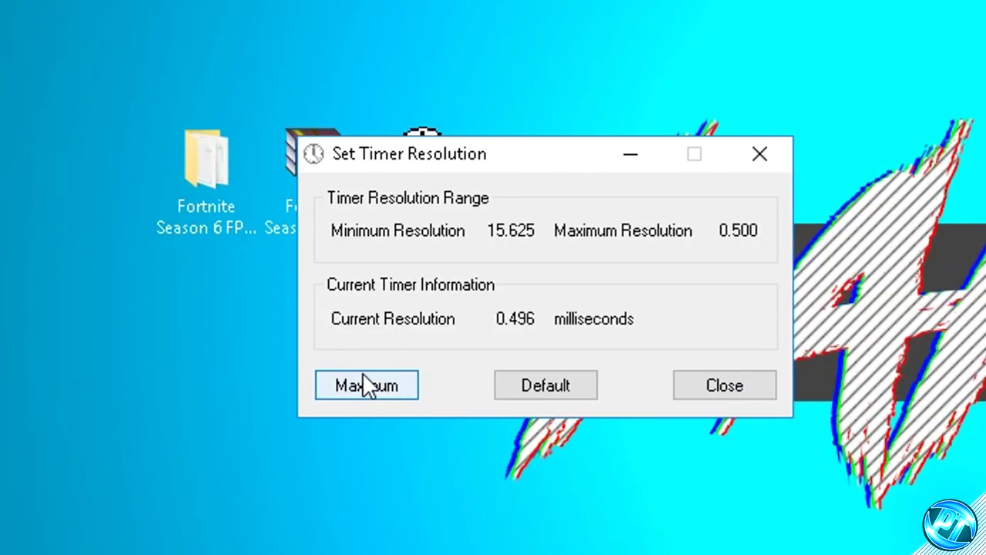
pyautogui.click(630, 154)
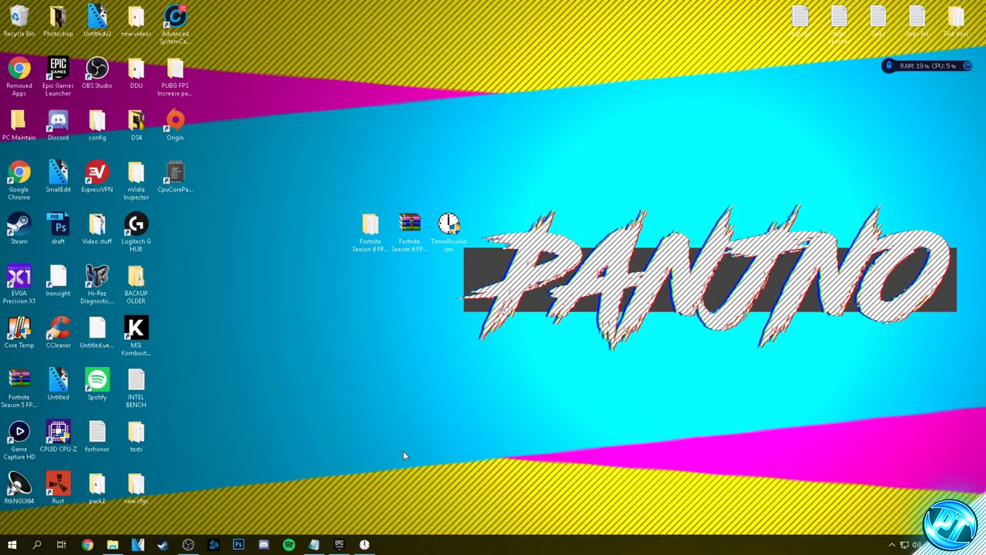
# Restore the Set Timer Resolution window, return the timer to Default and close the program
pyautogui.click(364, 542)
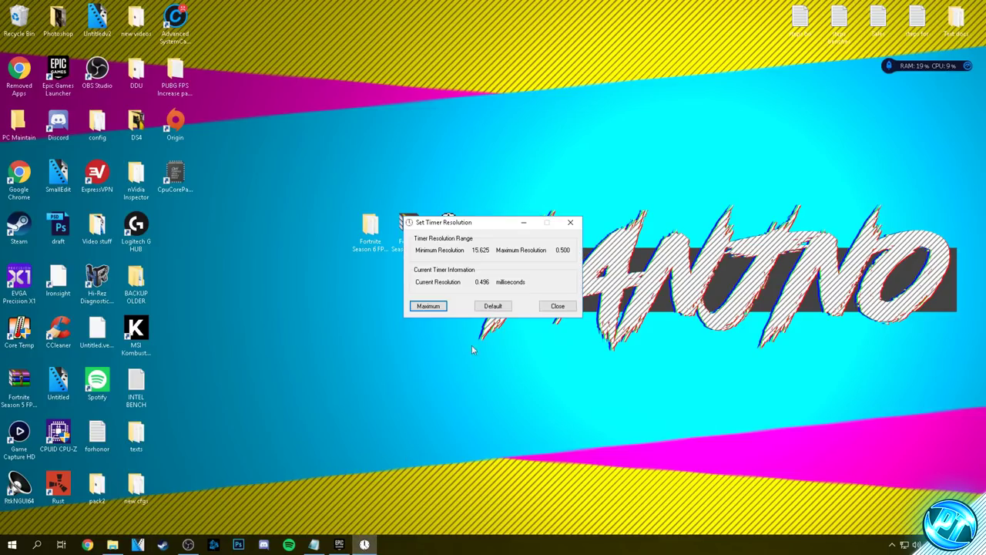
pyautogui.click(492, 305)
pyautogui.click(570, 222)
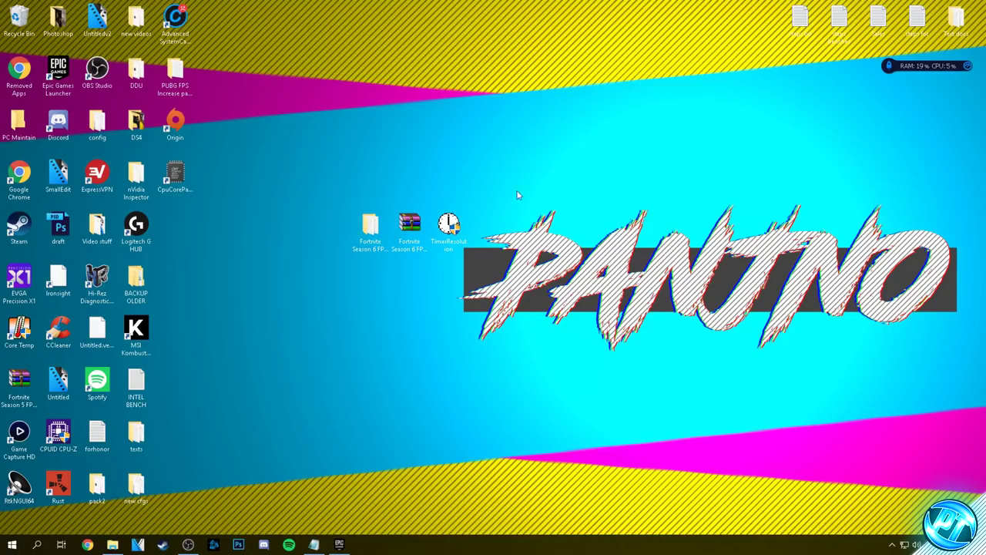
# Start TimerResolution again from the desktop, apply the Maximum resolution and leave it running minimized
pyautogui.doubleClick(450, 225)
pyautogui.click(428, 305)
pyautogui.click(523, 223)
# Switch to the Epic Games Launcher and open its Fortnite page
pyautogui.click(340, 545)
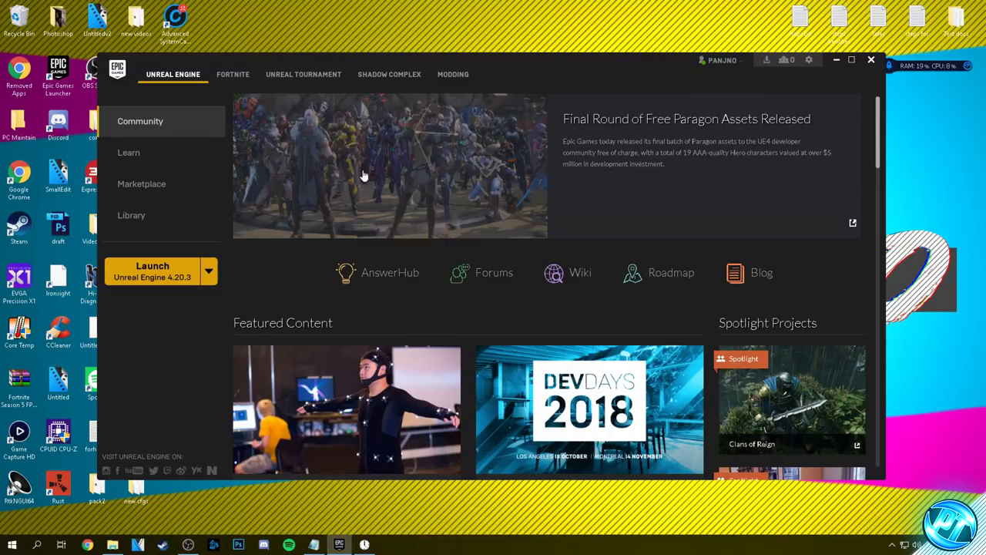
pyautogui.click(233, 75)
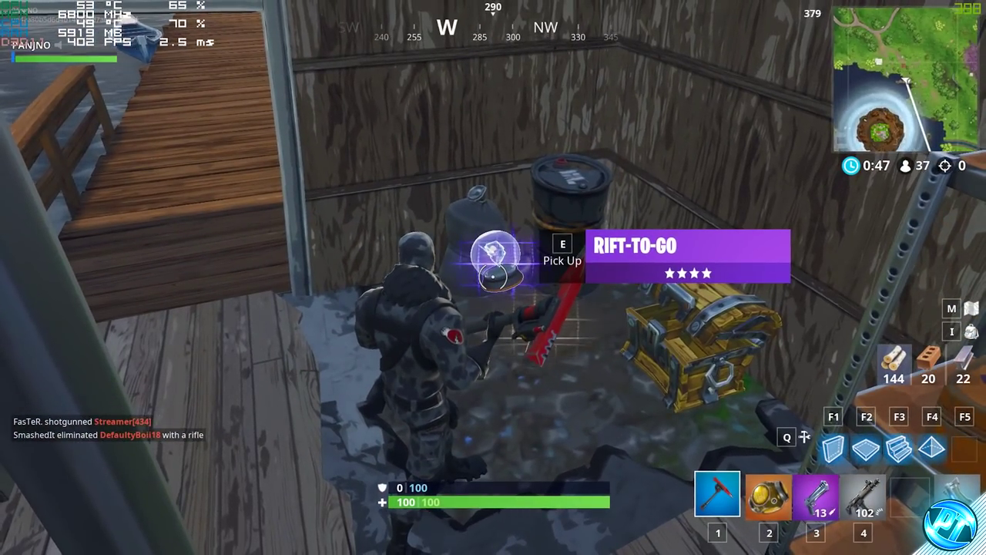
pyautogui.press('3')
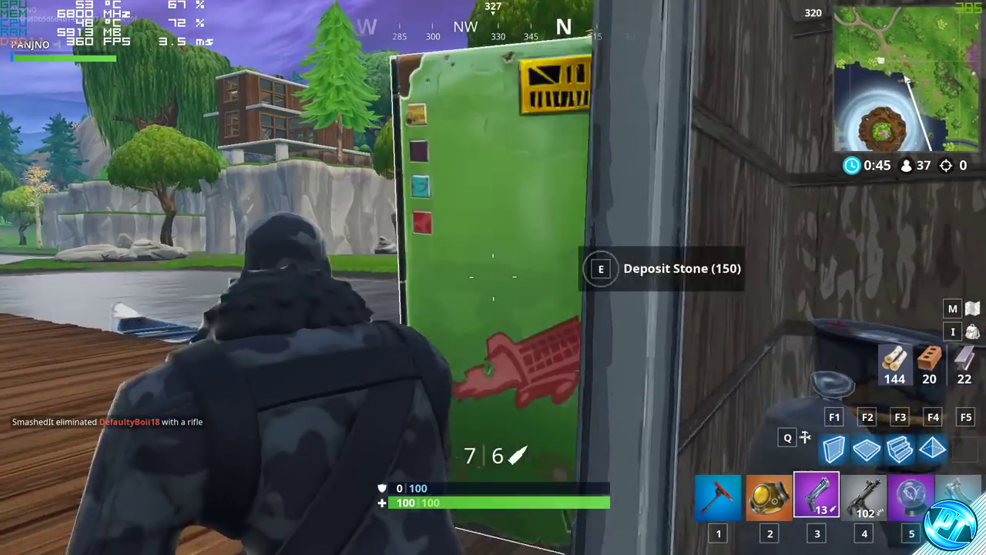